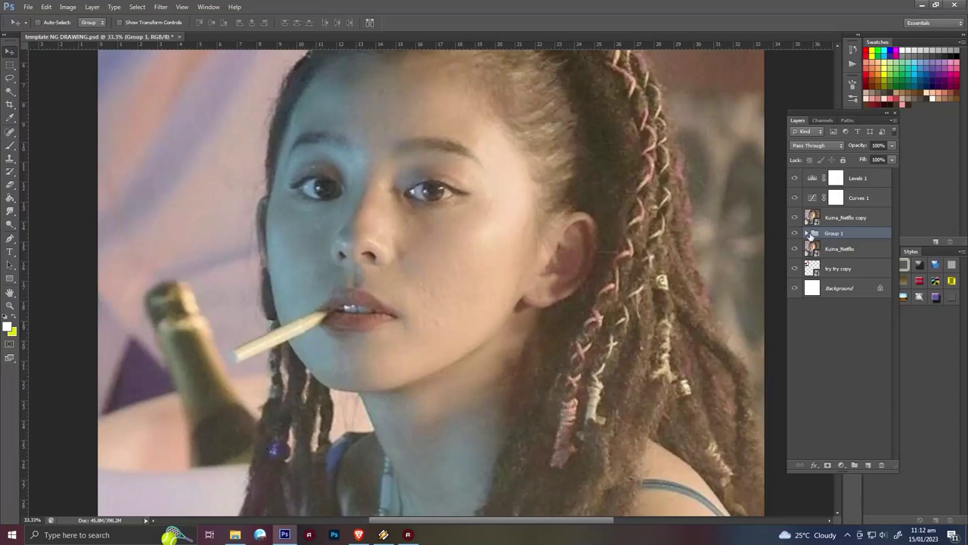
- Make the LINEART (FACE & BODY) layer in Group 1 active and switch to the Pen tool
{"action": "left_click", "coordinate": [845, 267]}
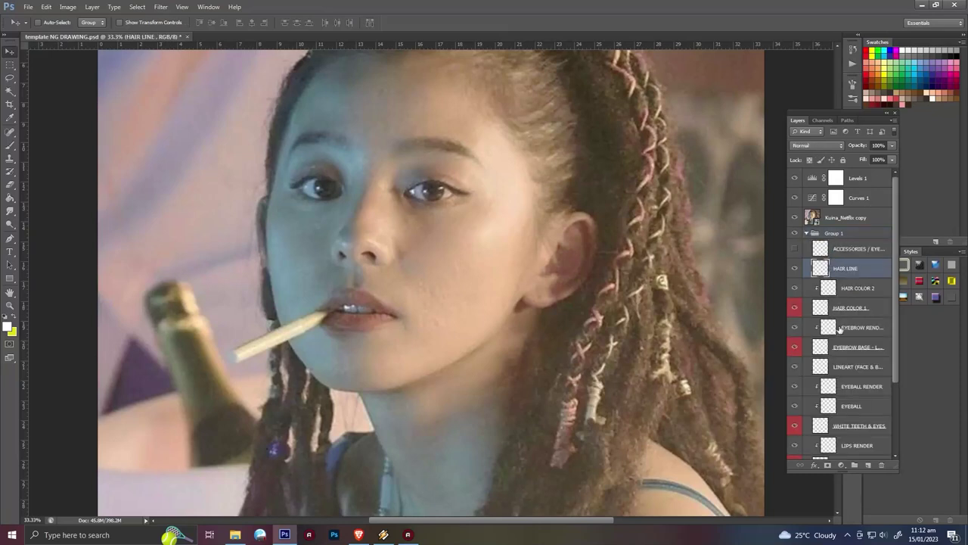
{"action": "left_click", "coordinate": [853, 368]}
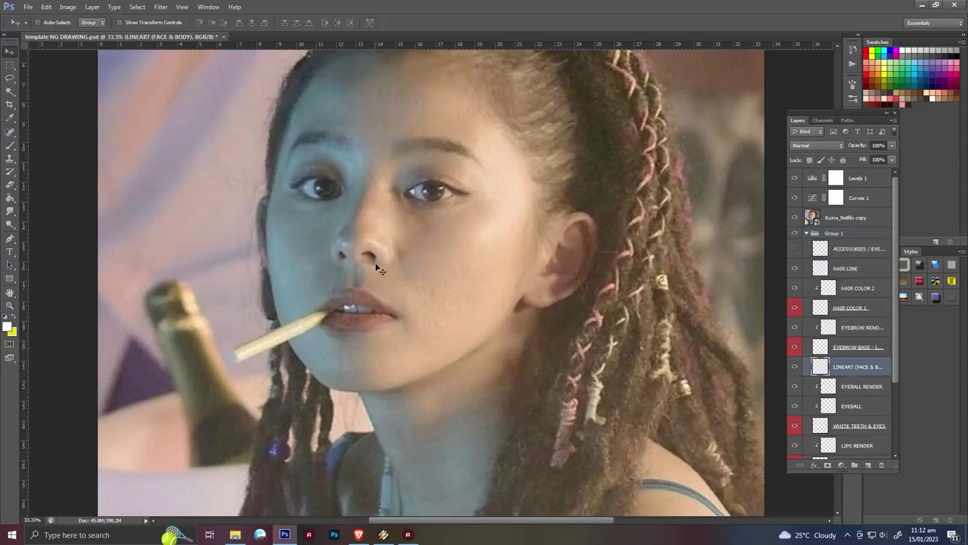
{"action": "key", "text": "p"}
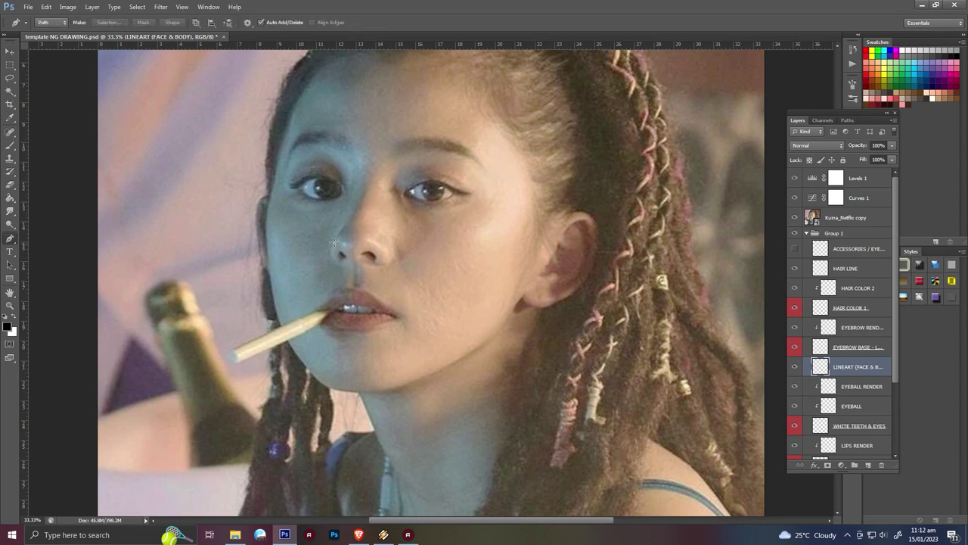
{"action": "key", "text": "ctrl+plus"}
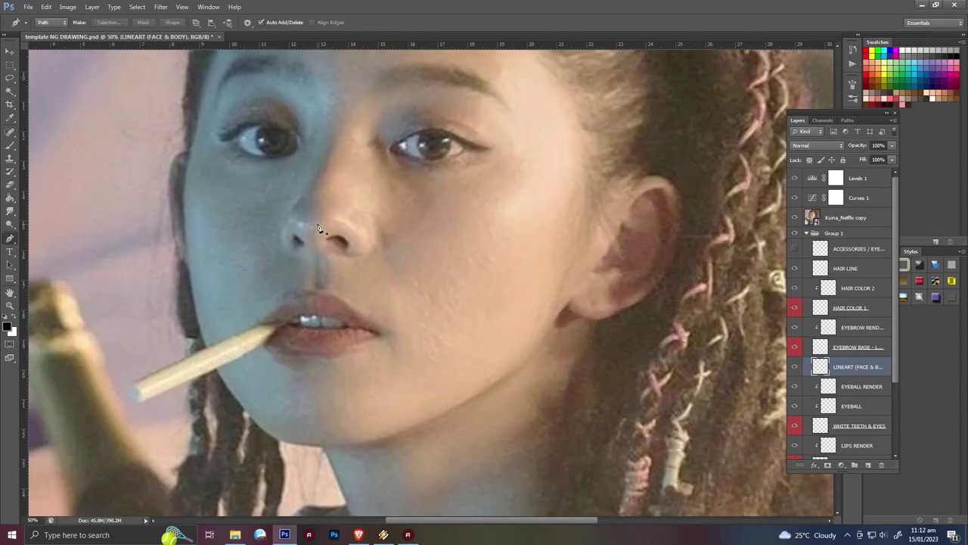
{"action": "scroll", "coordinate": [426, 232], "scroll_direction": "up", "scroll_amount": 2}
- Trace a pen path from the ear around the head, cheek, chin and jawline
{"action": "left_click", "coordinate": [644, 225]}
{"action": "key", "text": "ctrl+minus"}
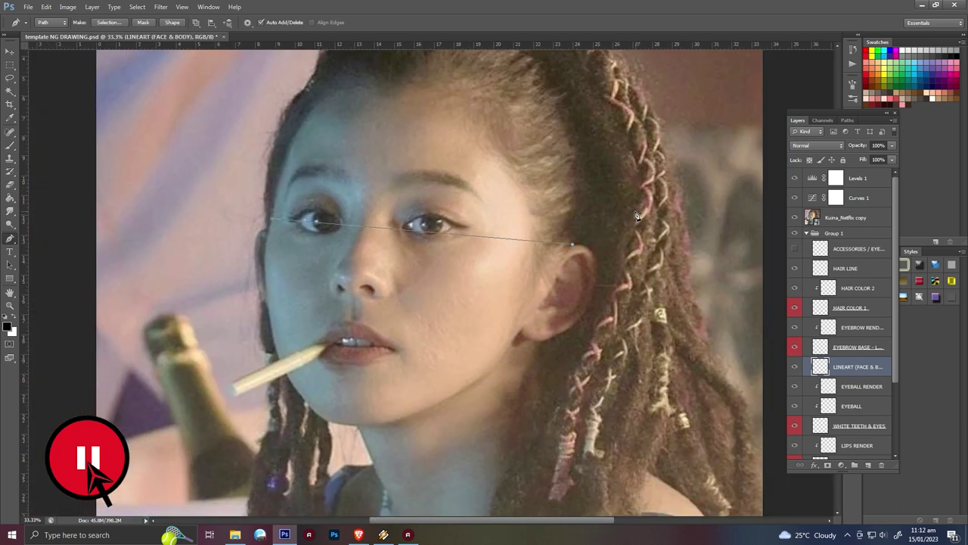
{"action": "scroll", "coordinate": [429, 127], "scroll_direction": "up", "scroll_amount": 2}
{"action": "left_click", "coordinate": [307, 161]}
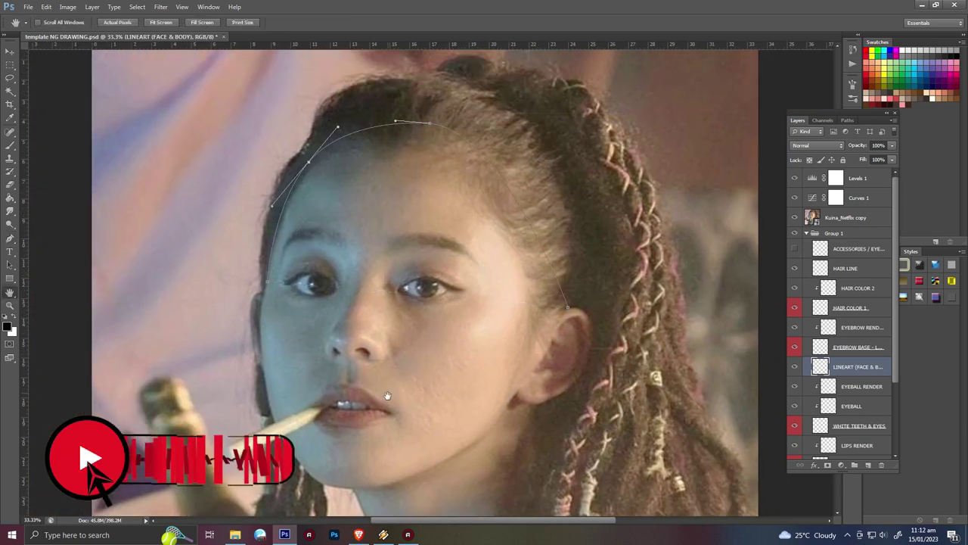
{"action": "scroll", "coordinate": [316, 435], "scroll_direction": "down", "scroll_amount": 2}
{"action": "left_click_drag", "start_coordinate": [273, 284], "coordinate": [259, 279]}
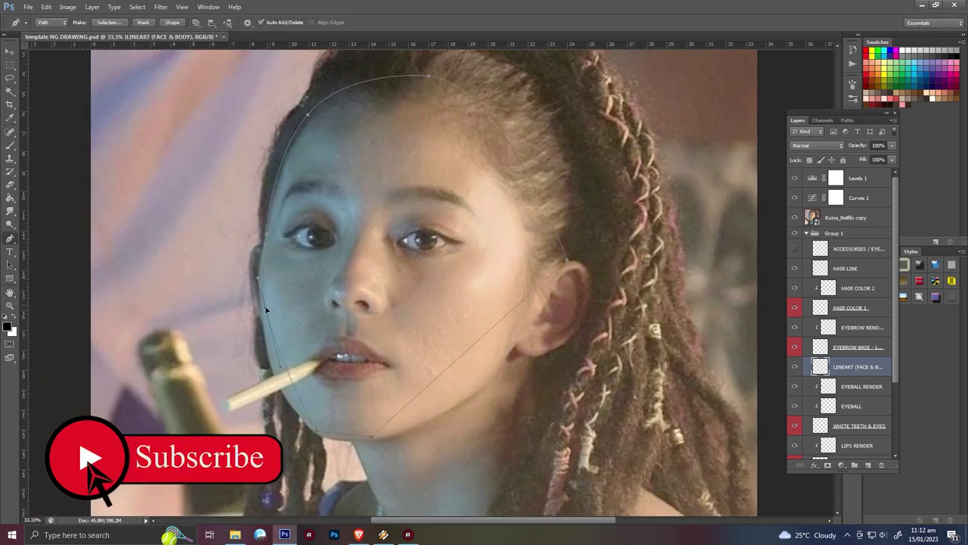
{"action": "left_click_drag", "start_coordinate": [287, 374], "coordinate": [271, 336]}
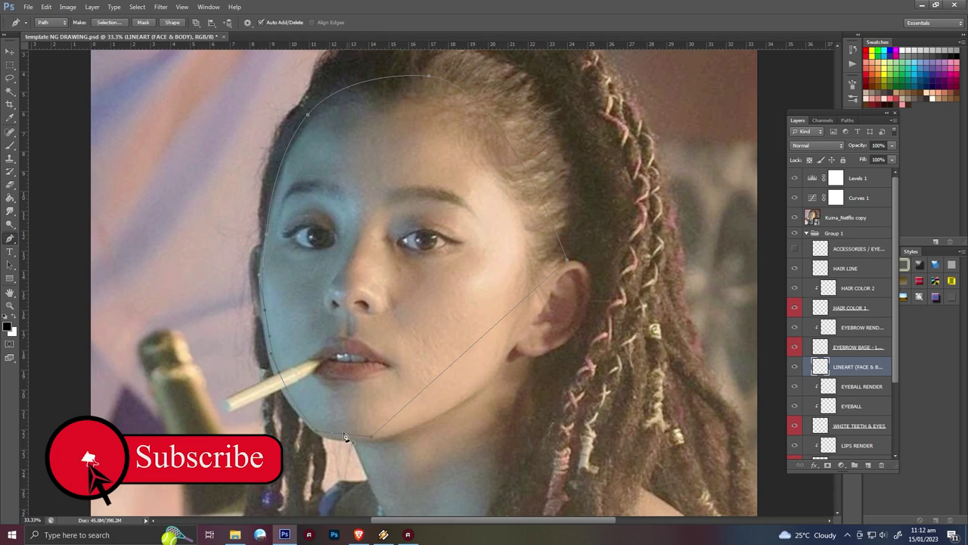
{"action": "left_click_drag", "start_coordinate": [411, 397], "coordinate": [542, 314]}
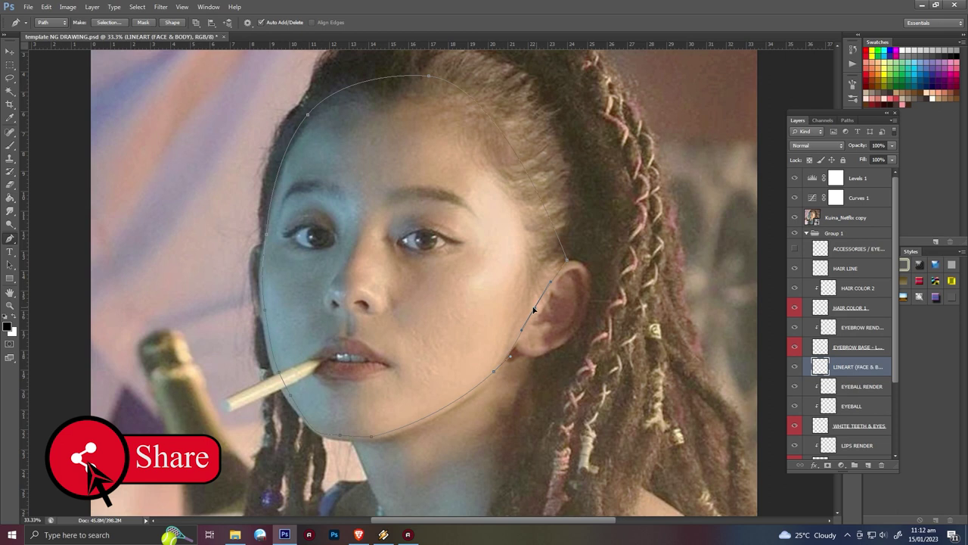
{"action": "scroll", "coordinate": [426, 288], "scroll_direction": "up", "scroll_amount": 2}
{"action": "left_click_drag", "start_coordinate": [433, 337], "coordinate": [414, 250]}
- Switch to the Brush and choose a larger brush size for inking
{"action": "key", "text": "b"}
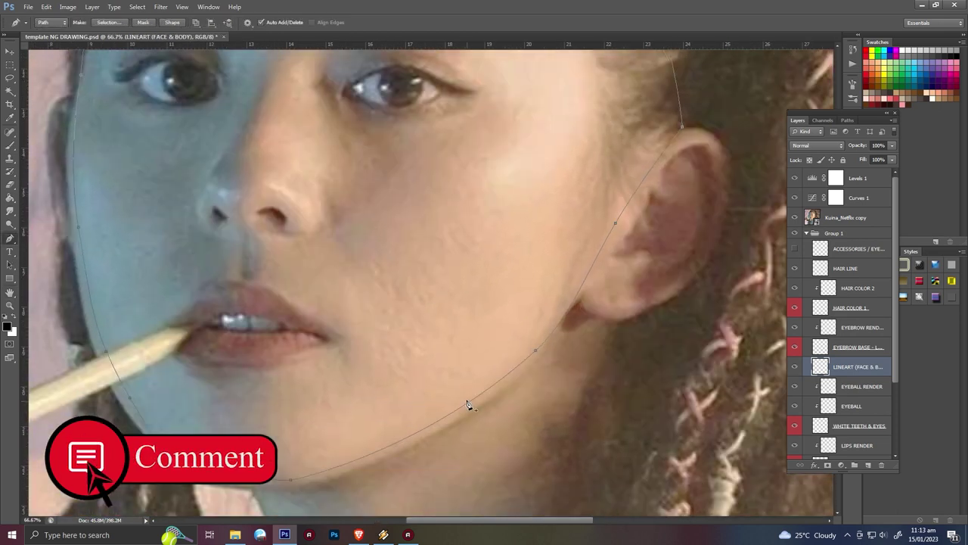
{"action": "left_click", "coordinate": [50, 23]}
{"action": "key", "text": "Return"}
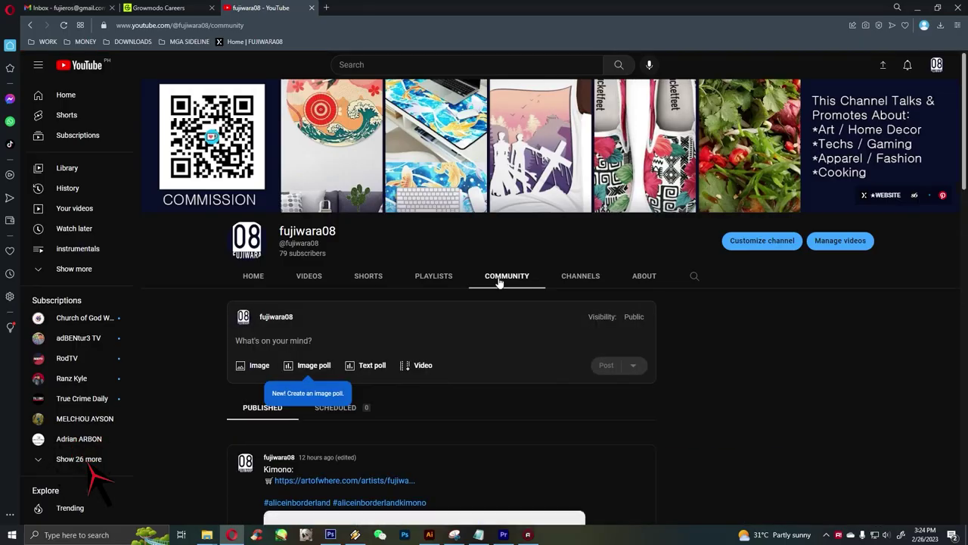
- Scroll past the Community posts to the channel's Home tab with the Portfolio Reel 2020 video
{"action": "scroll", "coordinate": [433, 369], "scroll_direction": "down", "scroll_amount": 2}
{"action": "scroll", "coordinate": [434, 370], "scroll_direction": "down", "scroll_amount": 1}
{"action": "scroll", "coordinate": [448, 285], "scroll_direction": "down", "scroll_amount": 5}
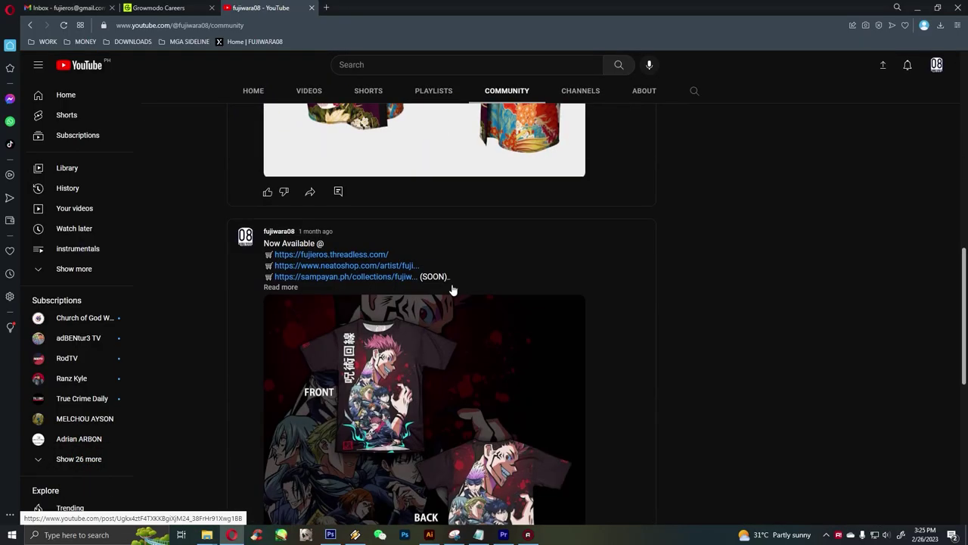
{"action": "scroll", "coordinate": [451, 287], "scroll_direction": "down", "scroll_amount": 3}
{"action": "scroll", "coordinate": [454, 289], "scroll_direction": "down", "scroll_amount": 3}
{"action": "scroll", "coordinate": [457, 292], "scroll_direction": "down", "scroll_amount": 2}
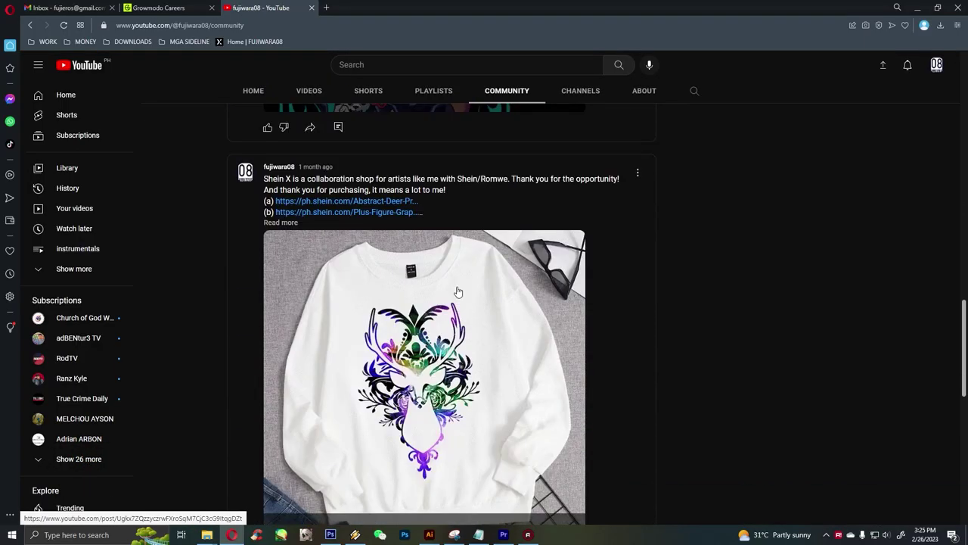
{"action": "scroll", "coordinate": [458, 292], "scroll_direction": "down", "scroll_amount": 3}
{"action": "scroll", "coordinate": [458, 292], "scroll_direction": "down", "scroll_amount": 2}
{"action": "scroll", "coordinate": [459, 292], "scroll_direction": "down", "scroll_amount": 2}
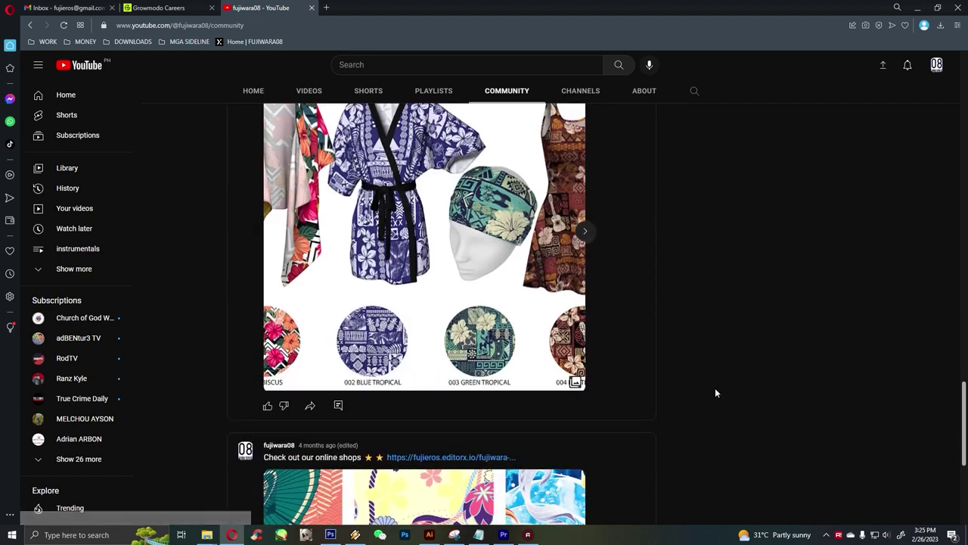
{"action": "scroll", "coordinate": [714, 389], "scroll_direction": "down", "scroll_amount": 2}
{"action": "left_click_drag", "start_coordinate": [964, 420], "coordinate": [967, 57]}
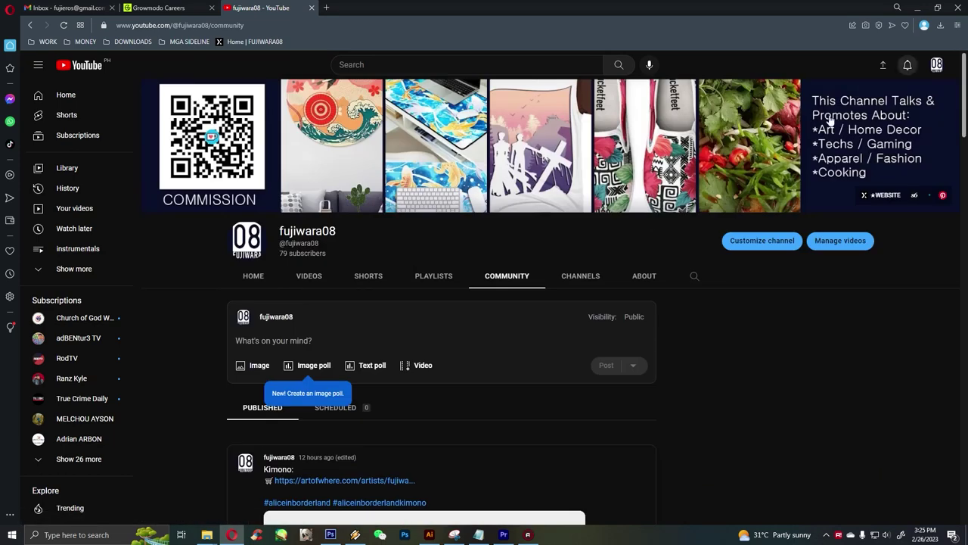
{"action": "left_click", "coordinate": [251, 277]}
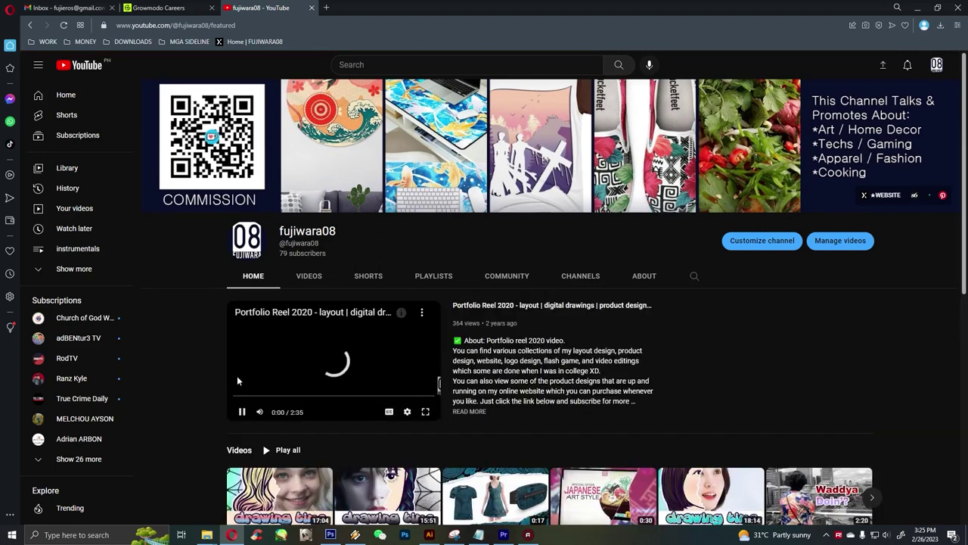
{"action": "scroll", "coordinate": [338, 437], "scroll_direction": "down", "scroll_amount": 1}
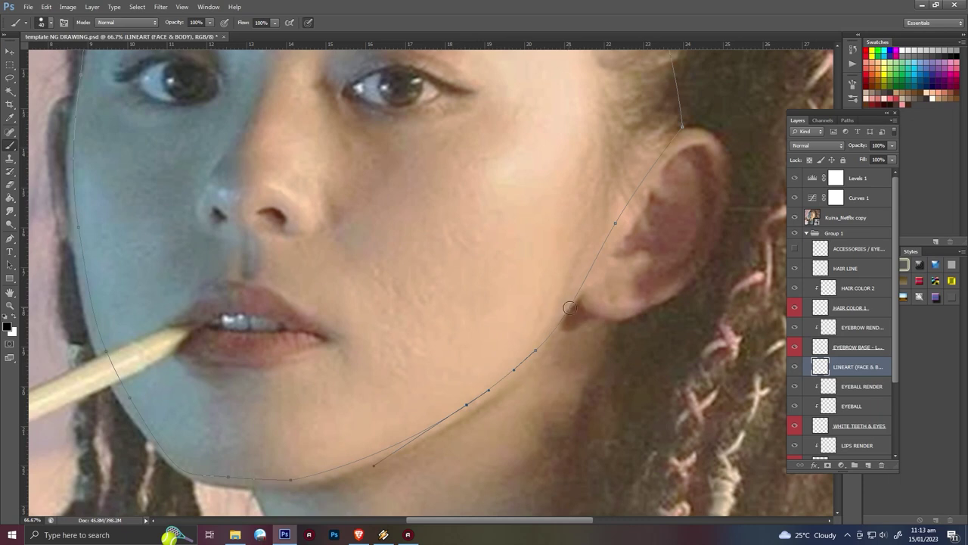
- Refine the chin of the face path and stroke the face outline in thick black
{"action": "key", "text": "Return"}
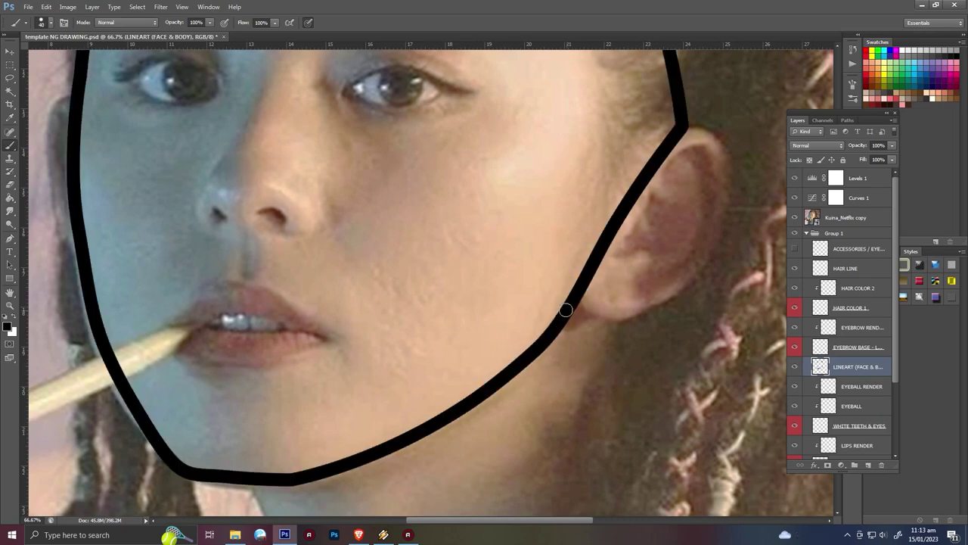
{"action": "key", "text": "ctrl+z"}
{"action": "key", "text": "p"}
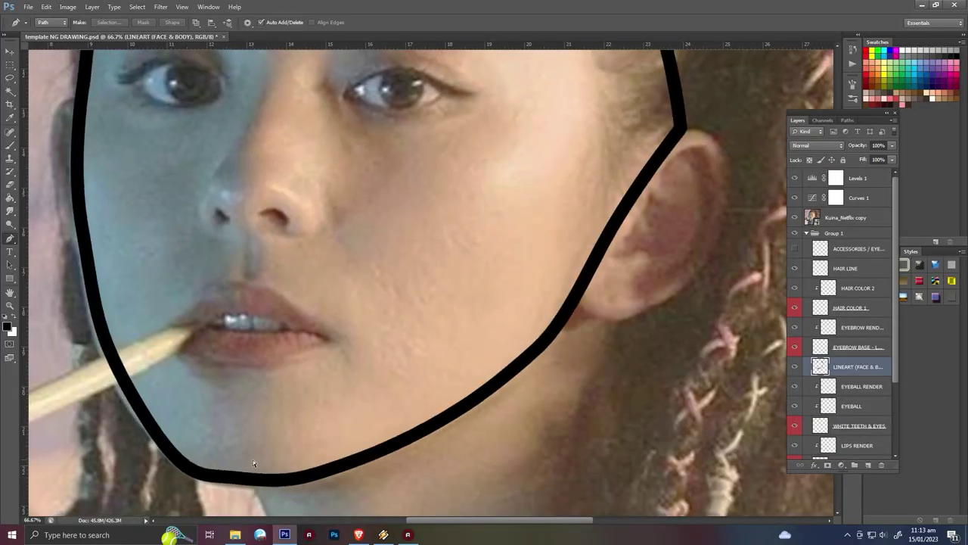
{"action": "key", "text": "ctrl+minus"}
{"action": "key", "text": "ctrl+z"}
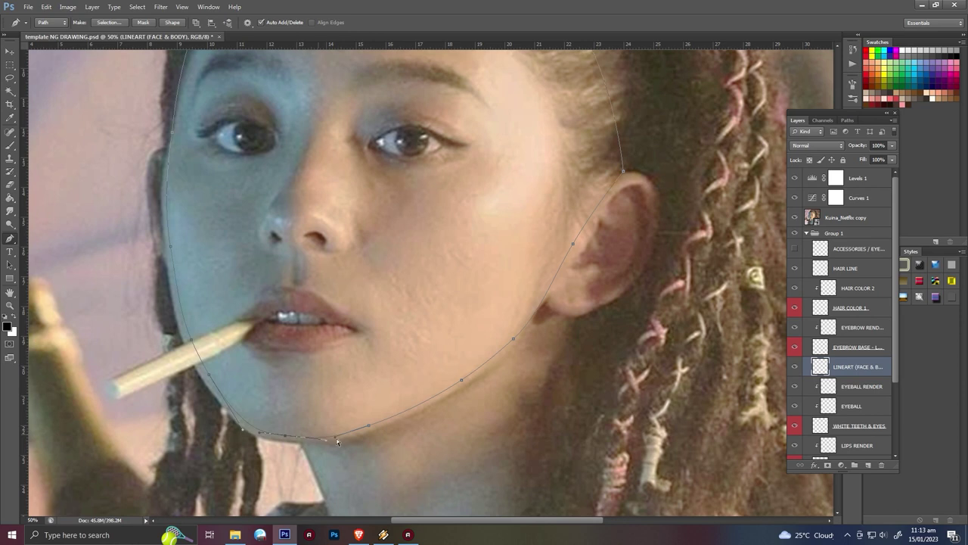
{"action": "key", "text": "Return"}
{"action": "left_click", "coordinate": [617, 176]}
- Draw a curved pen path around the outer ear and stroke it in thick black
{"action": "left_click", "coordinate": [539, 299]}
{"action": "left_click_drag", "start_coordinate": [655, 238], "coordinate": [670, 215]}
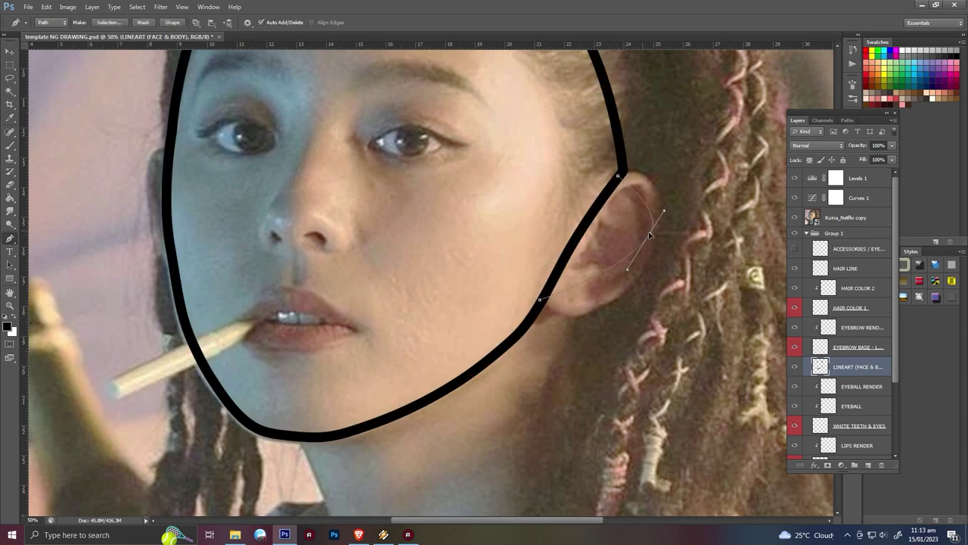
{"action": "left_click_drag", "start_coordinate": [652, 179], "coordinate": [663, 191]}
{"action": "mouse_move", "coordinate": [584, 310]}
{"action": "left_mouse_down"}
{"action": "mouse_move", "coordinate": [611, 300]}
{"action": "mouse_move", "coordinate": [651, 240]}
{"action": "left_mouse_up"}
{"action": "mouse_move", "coordinate": [665, 193]}
{"action": "left_mouse_down"}
{"action": "mouse_move", "coordinate": [657, 188]}
{"action": "mouse_move", "coordinate": [657, 218]}
{"action": "left_mouse_up"}
{"action": "key", "text": "Return"}
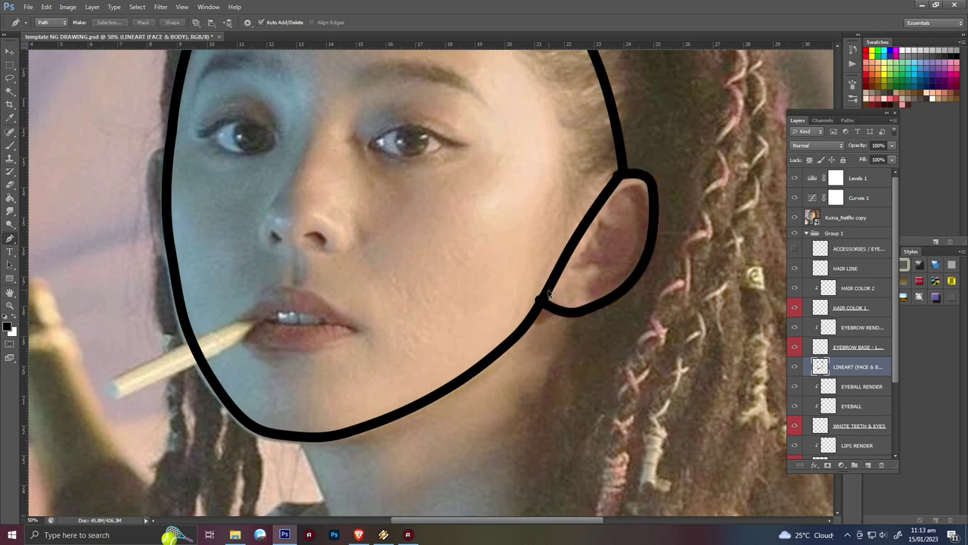
{"action": "key", "text": "ctrl+z"}
{"action": "key", "text": "ctrl+plus"}
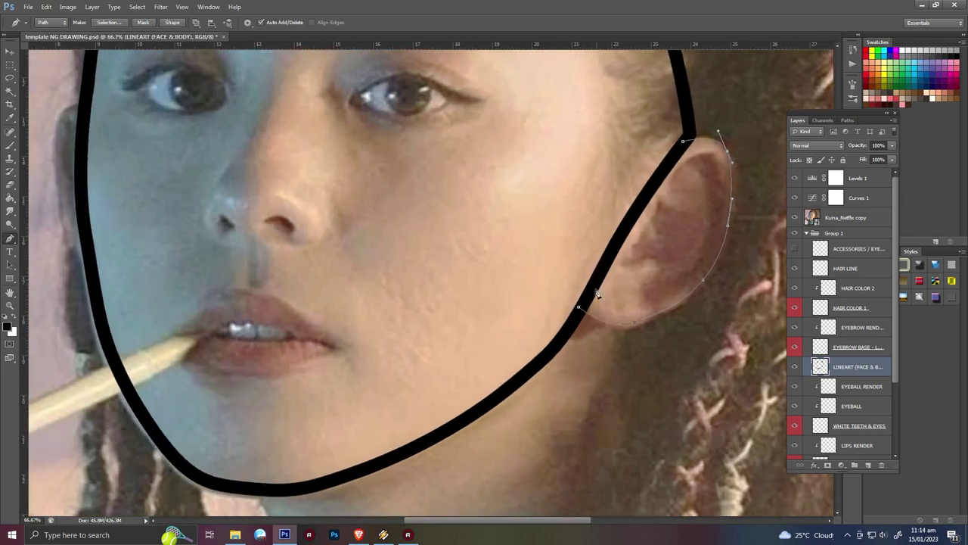
{"action": "left_click_drag", "start_coordinate": [578, 309], "coordinate": [584, 307]}
{"action": "key", "text": "Return"}
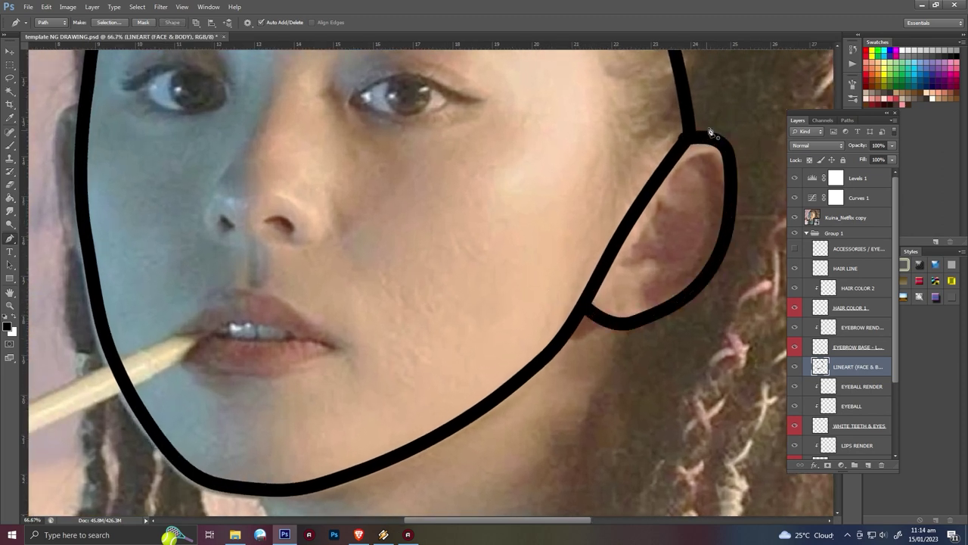
- Erase the ear line where it crosses the face and jaw
{"action": "key", "text": "e"}
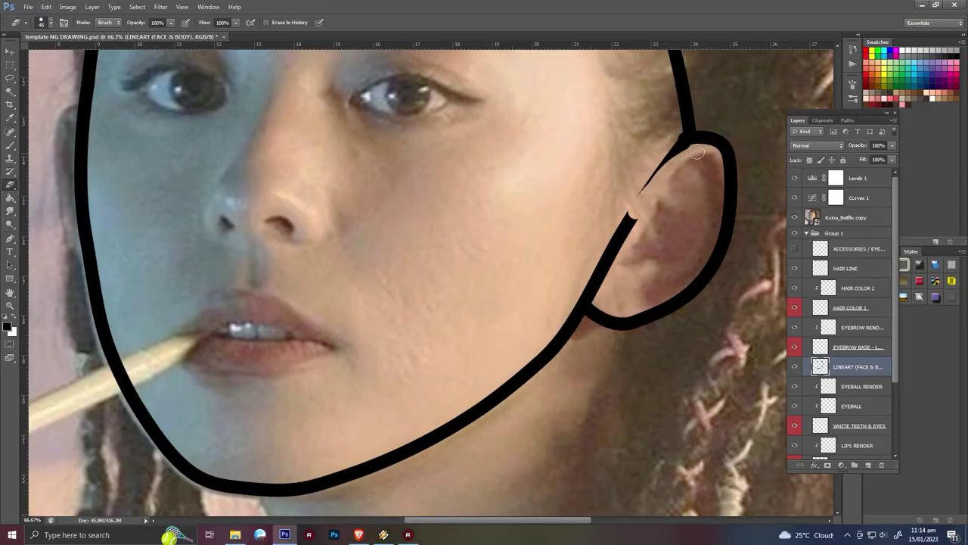
{"action": "mouse_move", "coordinate": [694, 153]}
{"action": "left_mouse_down"}
{"action": "mouse_move", "coordinate": [635, 201]}
{"action": "mouse_move", "coordinate": [594, 276]}
{"action": "left_mouse_up"}
{"action": "left_click_drag", "start_coordinate": [629, 241], "coordinate": [556, 305]}
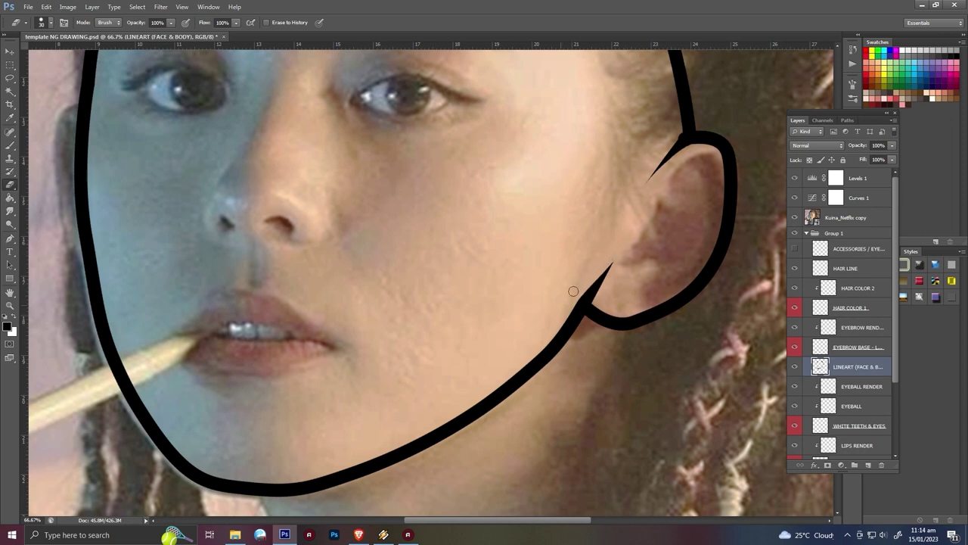
- Start a pen path over the top of the eye on the right
{"action": "key", "text": "p"}
{"action": "left_click_drag", "start_coordinate": [425, 182], "coordinate": [453, 307]}
{"action": "left_click_drag", "start_coordinate": [442, 220], "coordinate": [512, 220]}
{"action": "left_click_drag", "start_coordinate": [430, 191], "coordinate": [469, 198]}
- Shape the eyeliner wing and fill the eyelid path with solid black
{"action": "left_click_drag", "start_coordinate": [374, 219], "coordinate": [387, 232]}
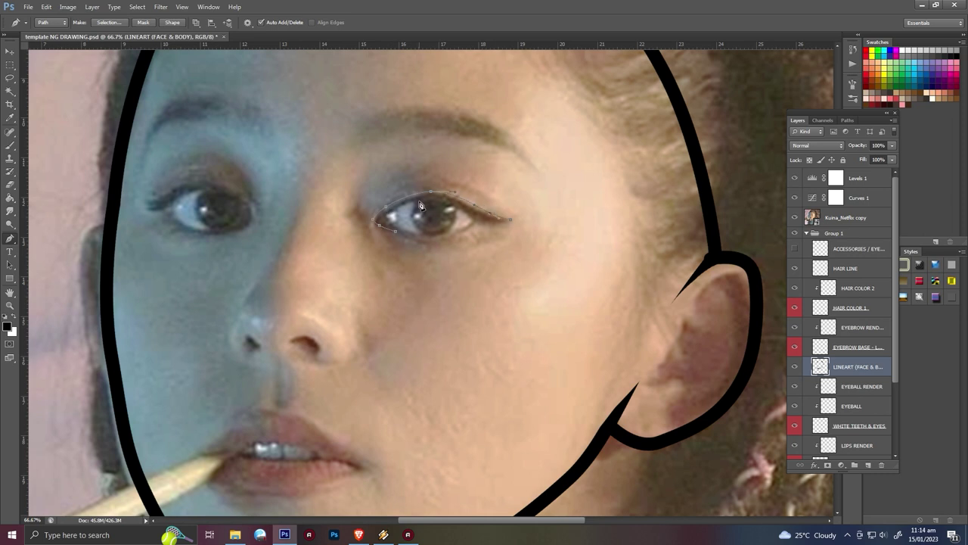
{"action": "key", "text": "ctrl+Return"}
{"action": "key", "text": "alt+BackSpace"}
{"action": "key", "text": "ctrl+d"}
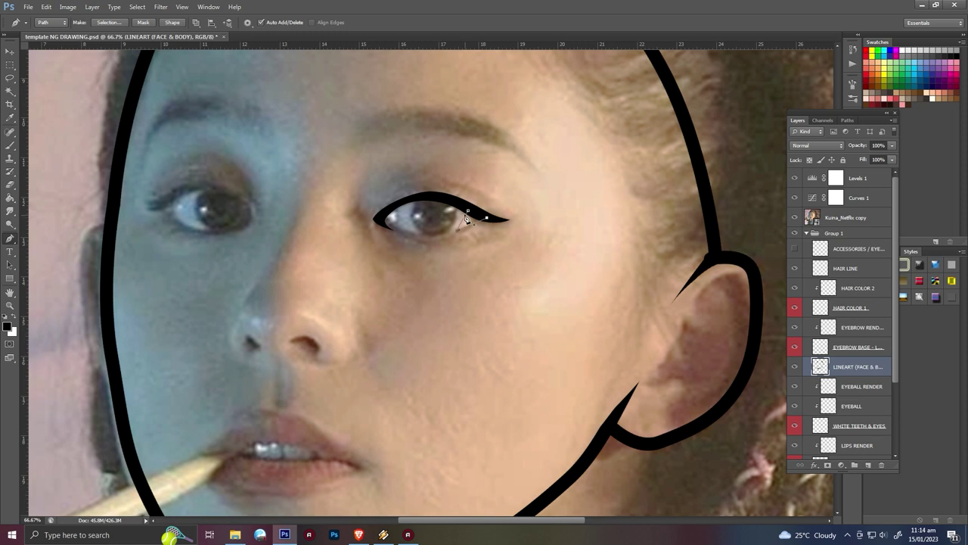
- Add a tapered black crease line arching above the eyelid
{"action": "left_click", "coordinate": [488, 200]}
{"action": "mouse_move", "coordinate": [414, 195]}
{"action": "left_mouse_down"}
{"action": "mouse_move", "coordinate": [437, 197]}
{"action": "mouse_move", "coordinate": [437, 184]}
{"action": "left_mouse_up"}
{"action": "key", "text": "Return"}
- Draw a curved inner-ear path and brush-stroke it in black
{"action": "left_click", "coordinate": [751, 336]}
{"action": "left_click_drag", "start_coordinate": [749, 288], "coordinate": [722, 270]}
{"action": "key", "text": "b"}
{"action": "key", "text": "Return"}
{"action": "key", "text": "ctrl+z"}
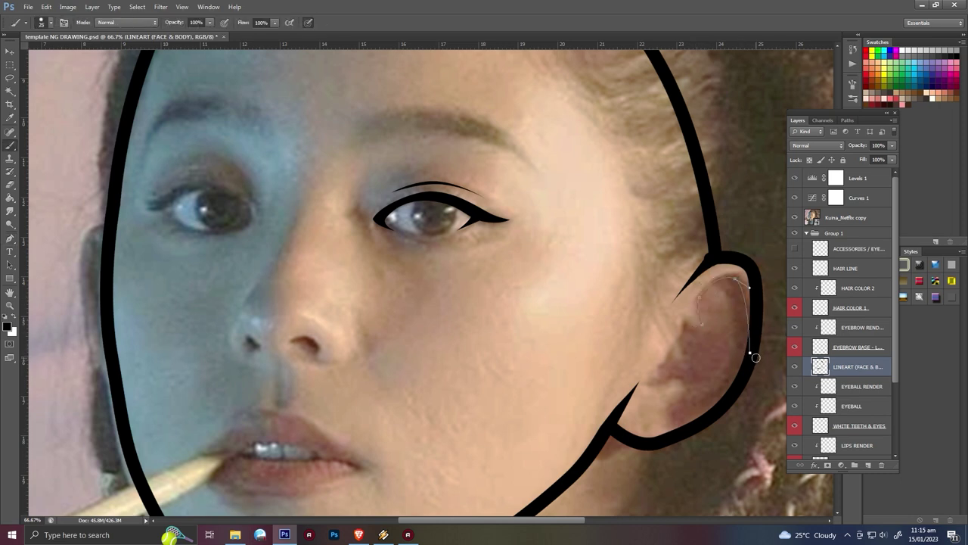
{"action": "key", "text": "ctrl+z"}
{"action": "key", "text": "ctrl+plus"}
{"action": "key", "text": "e"}
{"action": "scroll", "coordinate": [581, 306], "scroll_direction": "right", "scroll_amount": 2}
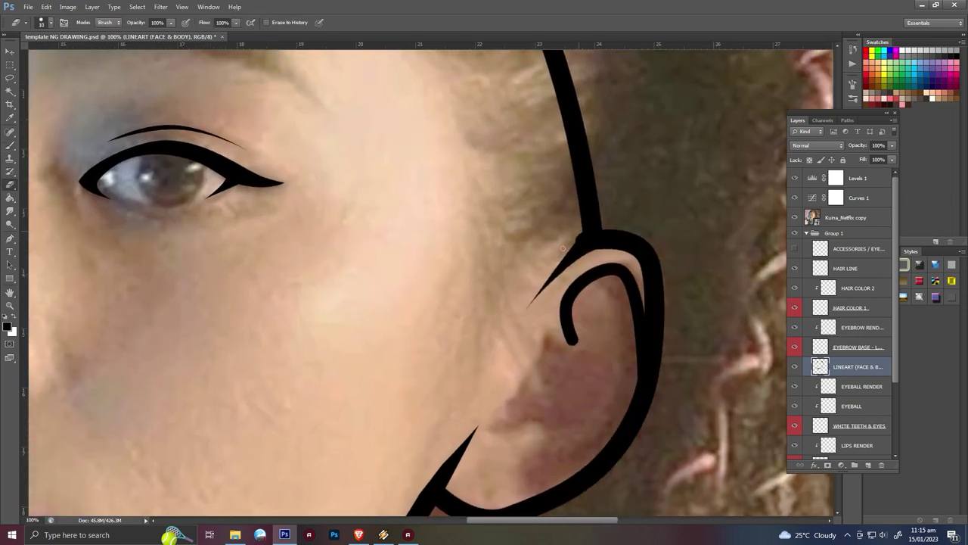
{"action": "scroll", "coordinate": [584, 307], "scroll_direction": "down", "scroll_amount": 2}
- Draw a second inner-ear fold path and stroke it in thick black
{"action": "key", "text": "p"}
{"action": "left_click", "coordinate": [567, 304]}
{"action": "left_click", "coordinate": [527, 312]}
{"action": "left_click", "coordinate": [564, 372]}
{"action": "left_click", "coordinate": [620, 292]}
{"action": "key", "text": "Return"}
- Erase the hooked tip, thin the inner-ear stroke and remove stray lines at the ear top
{"action": "key", "text": "e"}
{"action": "left_click_drag", "start_coordinate": [569, 292], "coordinate": [558, 273]}
{"action": "left_click_drag", "start_coordinate": [620, 287], "coordinate": [589, 349]}
{"action": "left_click_drag", "start_coordinate": [572, 204], "coordinate": [520, 244]}
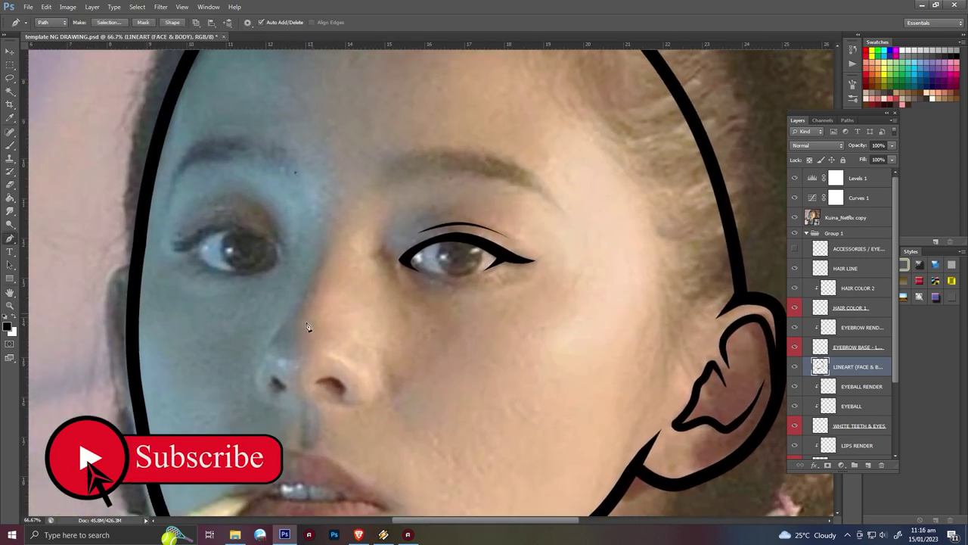
- Fill the nose-side and under-nostril paths as black tapered strokes
{"action": "left_click_drag", "start_coordinate": [297, 212], "coordinate": [322, 223]}
{"action": "key", "text": "ctrl+Return"}
{"action": "key", "text": "alt+BackSpace"}
{"action": "key", "text": "ctrl+d"}
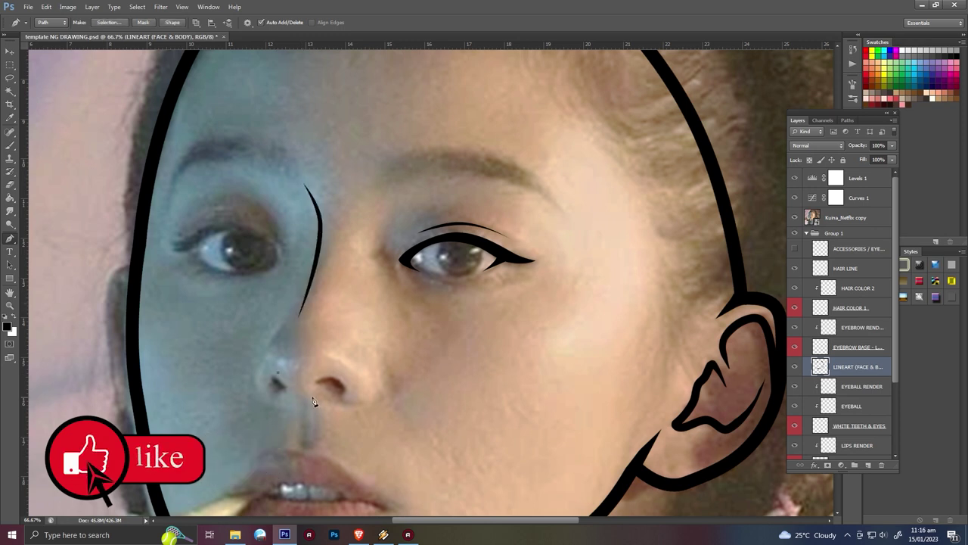
{"action": "key", "text": "ctrl+Return"}
{"action": "key", "text": "alt+BackSpace"}
{"action": "key", "text": "ctrl+d"}
- Zoom in on the nose and stroke a short black line along the nostril edge
{"action": "scroll", "coordinate": [303, 404], "scroll_direction": "up", "scroll_amount": 1}
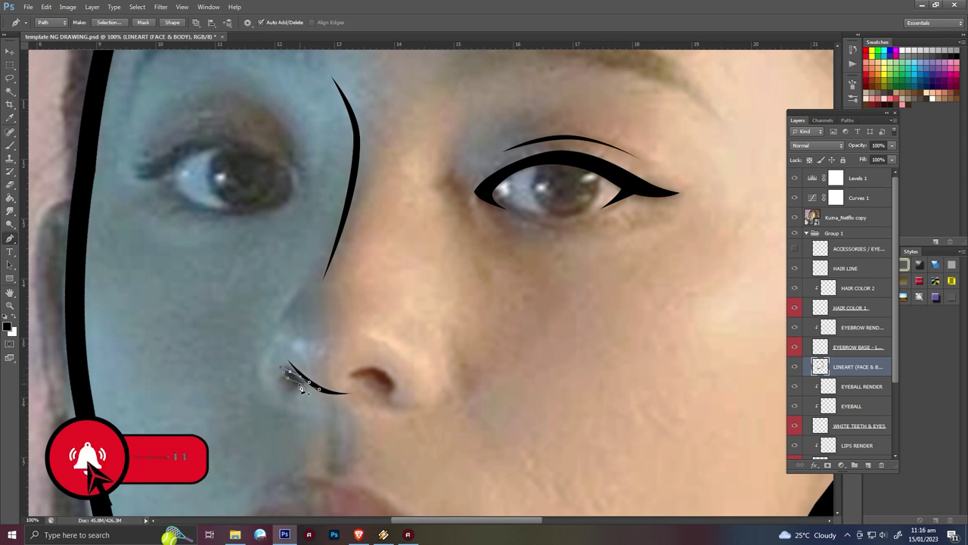
{"action": "key", "text": "ctrl+plus"}
{"action": "key", "text": "b"}
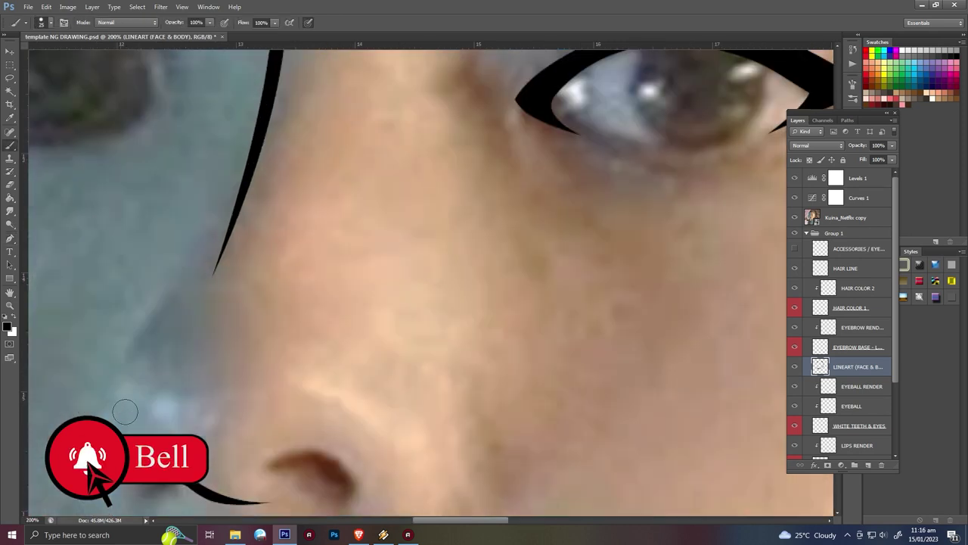
{"action": "key", "text": "p"}
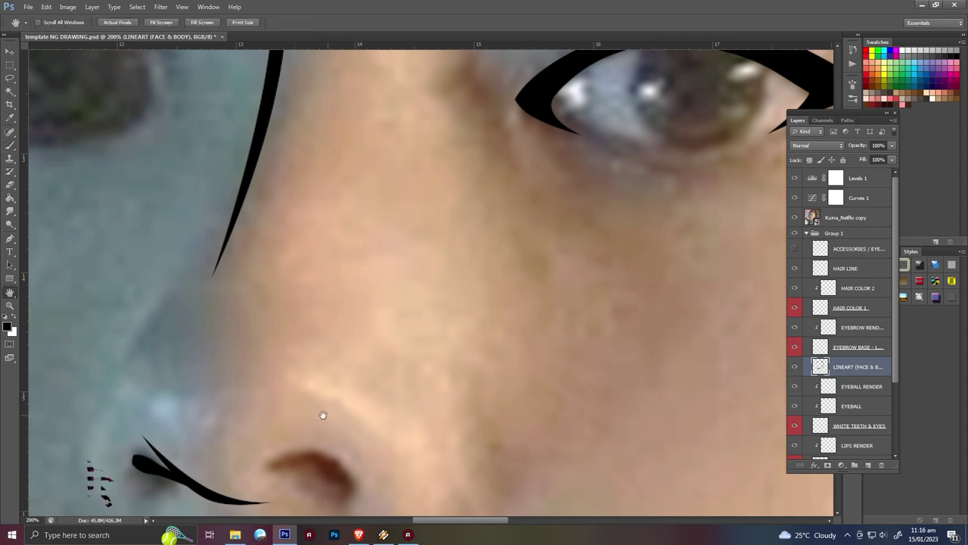
{"action": "scroll", "coordinate": [273, 221], "scroll_direction": "down", "scroll_amount": 2}
{"action": "scroll", "coordinate": [273, 221], "scroll_direction": "left", "scroll_amount": 2}
{"action": "left_click", "coordinate": [246, 310]}
{"action": "left_click", "coordinate": [264, 257]}
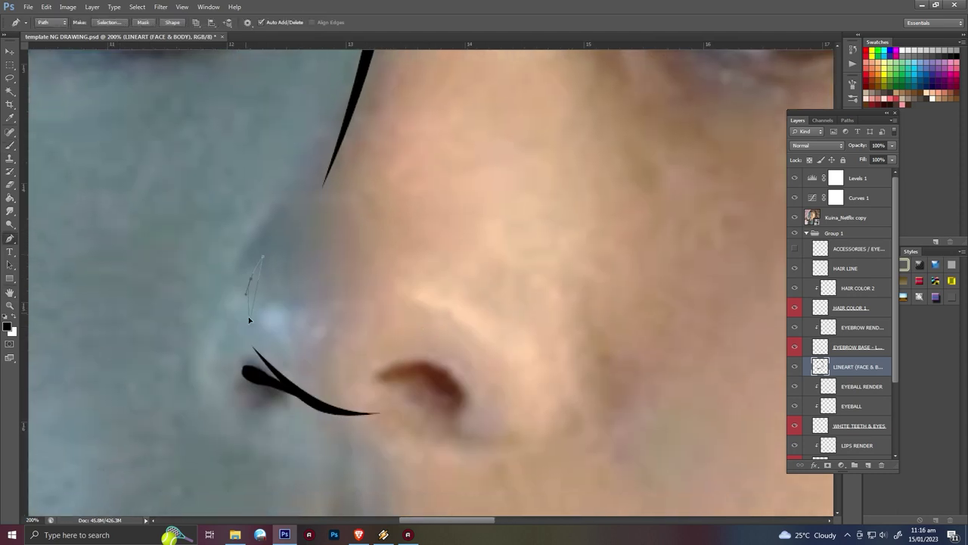
{"action": "key", "text": "Return"}
- Ink the curved nostril outlines in solid black
{"action": "left_click", "coordinate": [258, 427]}
{"action": "left_click_drag", "start_coordinate": [204, 362], "coordinate": [209, 318]}
{"action": "left_click_drag", "start_coordinate": [207, 368], "coordinate": [201, 331]}
{"action": "key", "text": "Return"}
{"action": "key", "text": "ctrl+minus"}
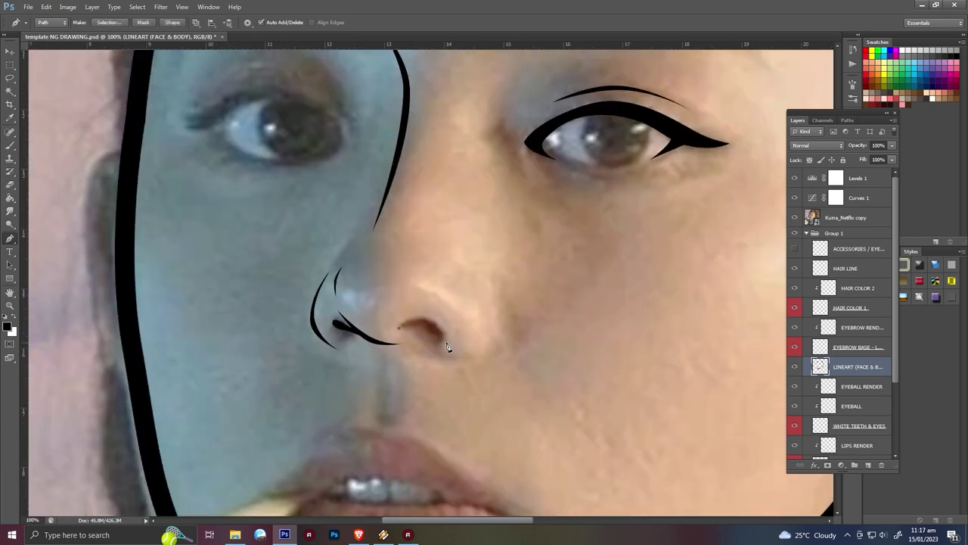
{"action": "left_click_drag", "start_coordinate": [437, 342], "coordinate": [505, 322]}
{"action": "key", "text": "Return"}
- Stroke a curved black line along the side of the nose
{"action": "left_click", "coordinate": [431, 356]}
{"action": "left_click_drag", "start_coordinate": [485, 277], "coordinate": [464, 310]}
{"action": "key", "text": "Return"}
- Stroke a black lower lash line under the eye on the right
{"action": "left_click", "coordinate": [628, 195]}
{"action": "left_click_drag", "start_coordinate": [584, 192], "coordinate": [539, 176]}
{"action": "left_click", "coordinate": [537, 173]}
{"action": "key", "text": "Return"}
- Fill a winged black eyelid shape on the left eye and add a black under-eye line
{"action": "left_click_drag", "start_coordinate": [649, 153], "coordinate": [668, 275]}
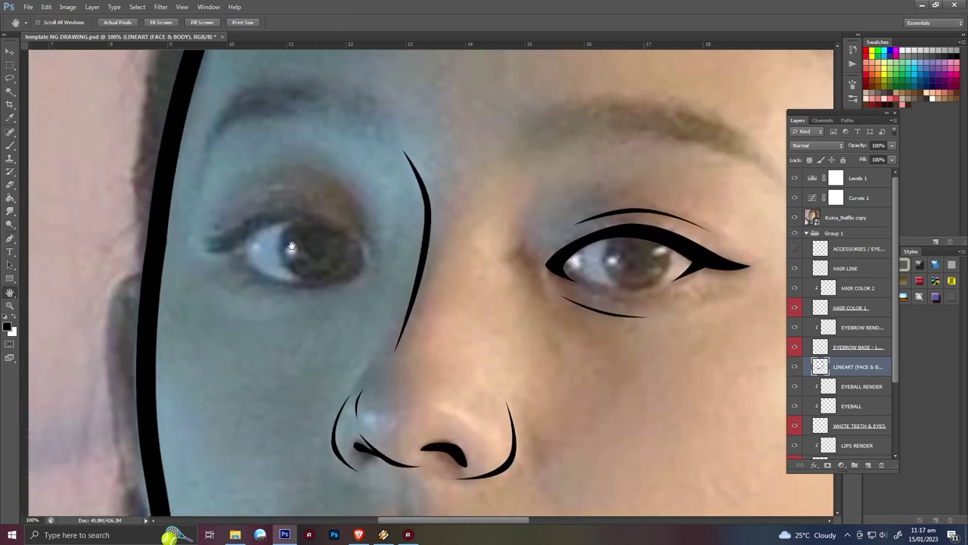
{"action": "left_click", "coordinate": [369, 261]}
{"action": "left_click", "coordinate": [208, 240]}
{"action": "mouse_move", "coordinate": [296, 217]}
{"action": "left_mouse_down"}
{"action": "mouse_move", "coordinate": [257, 213]}
{"action": "mouse_move", "coordinate": [300, 211]}
{"action": "left_mouse_up"}
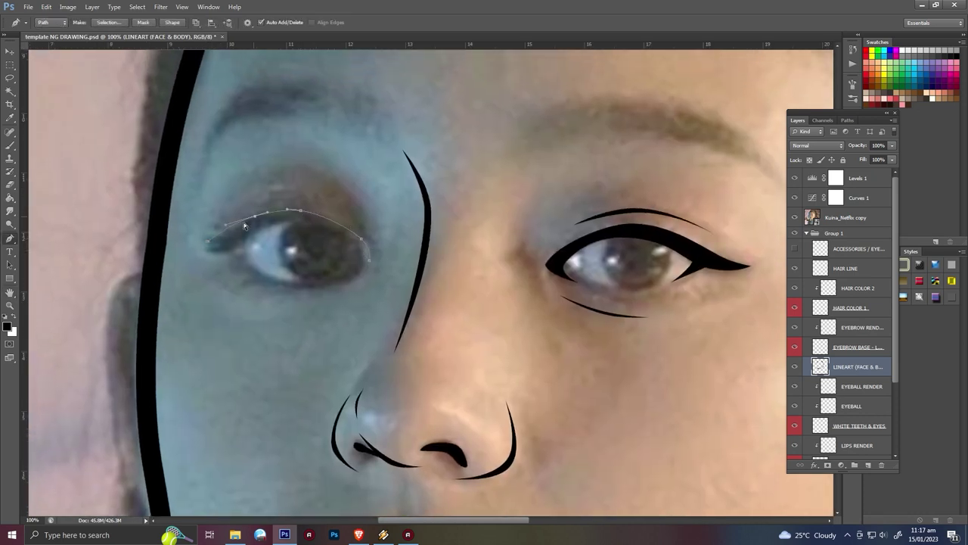
{"action": "left_click", "coordinate": [342, 279]}
{"action": "left_click_drag", "start_coordinate": [318, 220], "coordinate": [345, 244]}
{"action": "left_click_drag", "start_coordinate": [230, 250], "coordinate": [208, 249]}
{"action": "key", "text": "F2"}
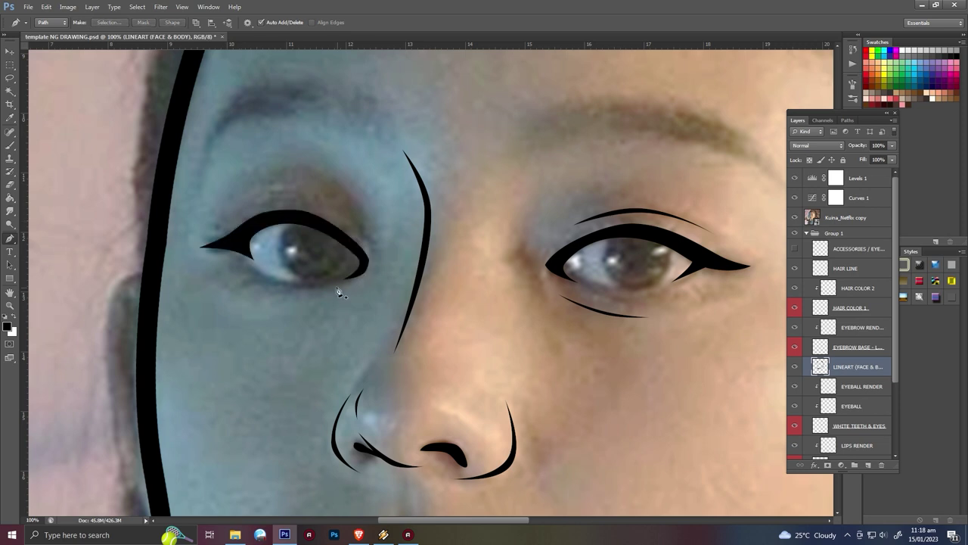
{"action": "left_click_drag", "start_coordinate": [309, 301], "coordinate": [251, 302]}
{"action": "key", "text": "F2"}
- Brush-stroke a thick curved contour line along the left edge of the face
{"action": "left_click_drag", "start_coordinate": [152, 275], "coordinate": [204, 176]}
{"action": "left_click", "coordinate": [202, 174]}
{"action": "left_click", "coordinate": [211, 434]}
{"action": "left_click_drag", "start_coordinate": [204, 254], "coordinate": [167, 258]}
{"action": "key", "text": "b"}
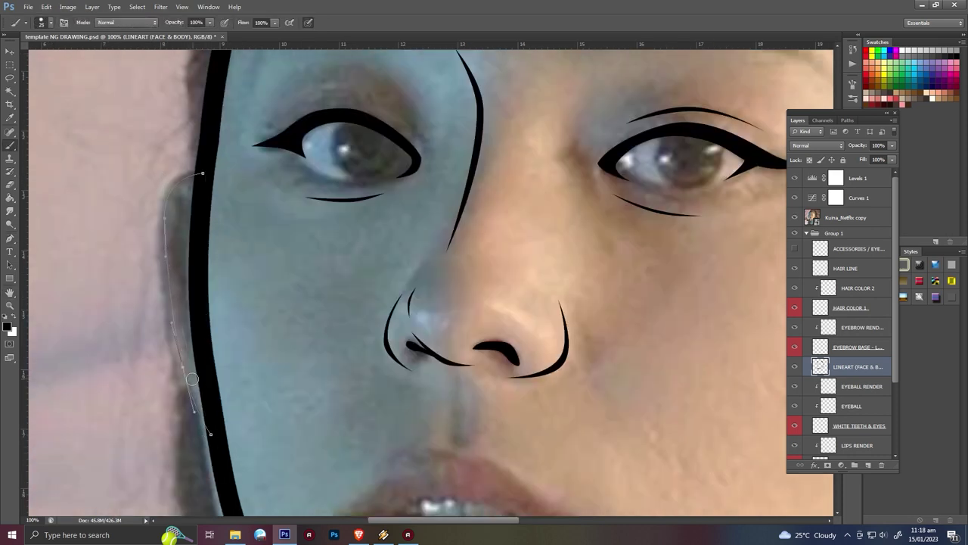
{"action": "key", "text": "F2"}
{"action": "scroll", "coordinate": [194, 320], "scroll_direction": "down", "scroll_amount": 2}
{"action": "scroll", "coordinate": [194, 320], "scroll_direction": "down", "scroll_amount": 1}
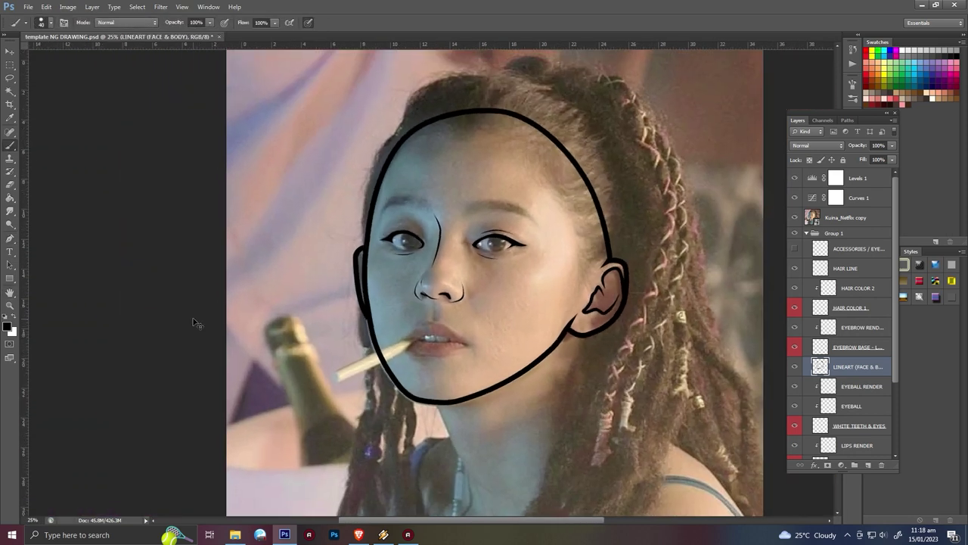
{"action": "scroll", "coordinate": [192, 319], "scroll_direction": "up", "scroll_amount": 2}
{"action": "key", "text": "p"}
{"action": "scroll", "coordinate": [380, 316], "scroll_direction": "down", "scroll_amount": 2}
- Ink a curved black line between the lips along the lip line
{"action": "left_click", "coordinate": [474, 372]}
{"action": "left_click", "coordinate": [318, 357]}
{"action": "left_click_drag", "start_coordinate": [382, 357], "coordinate": [371, 348]}
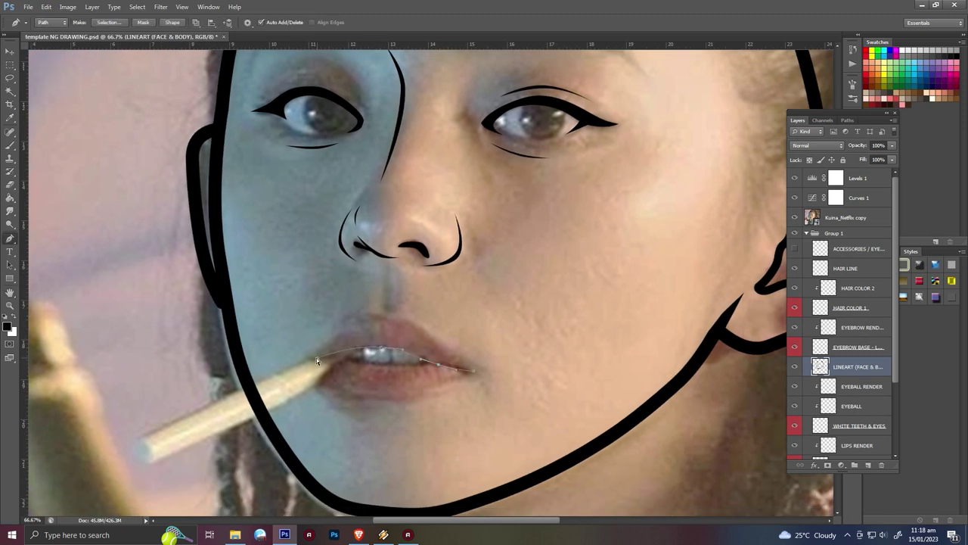
{"action": "key", "text": "b"}
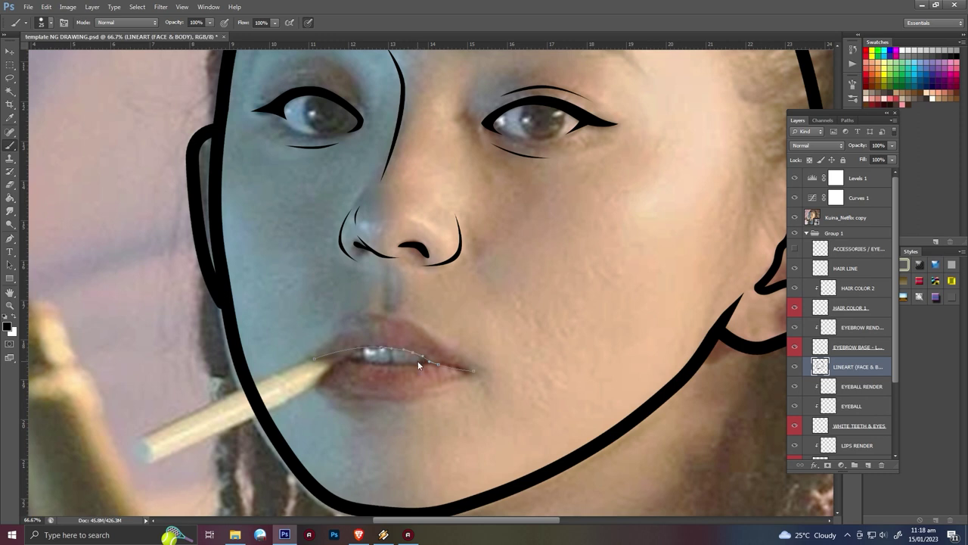
{"action": "key", "text": "Return"}
- On a new Layer 1, ink a black line along the cigarette's lower edge
{"action": "scroll", "coordinate": [497, 298], "scroll_direction": "up", "scroll_amount": 5}
{"action": "key", "text": "p"}
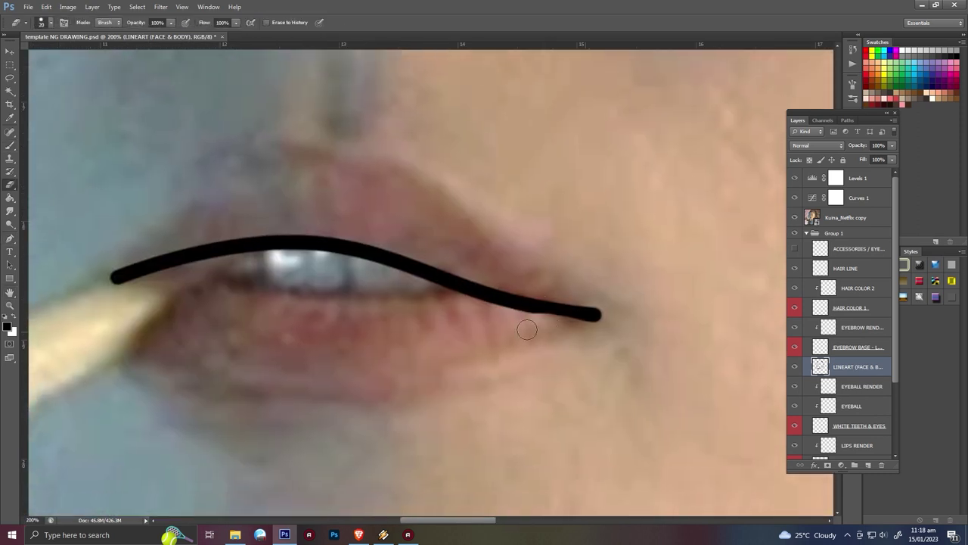
{"action": "key", "text": "ctrl+minus"}
{"action": "left_click_drag", "start_coordinate": [282, 378], "coordinate": [411, 324]}
{"action": "left_click", "coordinate": [211, 375]}
{"action": "left_click_drag", "start_coordinate": [467, 247], "coordinate": [521, 204]}
{"action": "left_click", "coordinate": [440, 264]}
{"action": "key", "text": "Return"}
{"action": "key", "text": "ctrl+z"}
{"action": "key", "text": "ctrl+z"}
- Stroke a black elliptical ring at the cigarette tip from an Ellipse path
{"action": "key", "text": "u"}
{"action": "left_click", "coordinate": [50, 22]}
{"action": "left_click", "coordinate": [49, 35]}
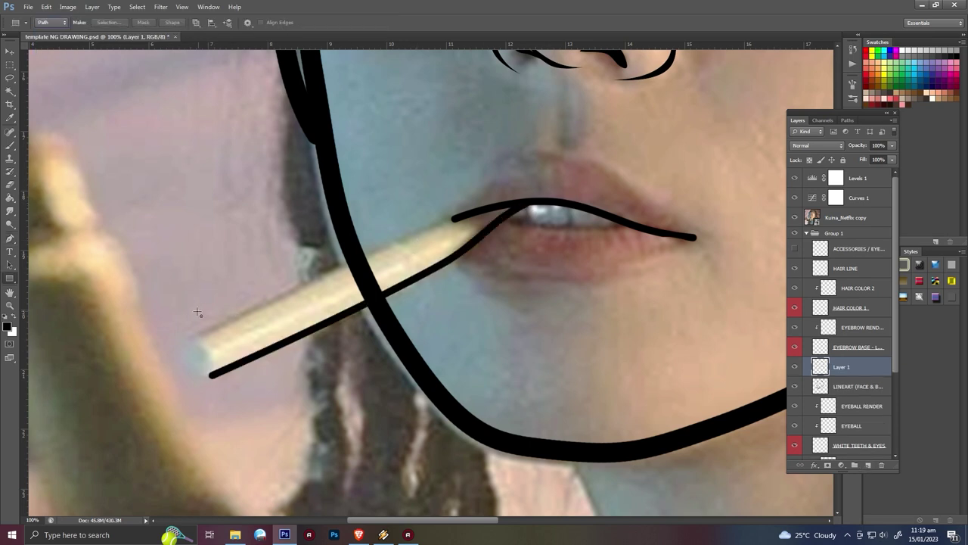
{"action": "right_click", "coordinate": [10, 278]}
{"action": "left_click", "coordinate": [53, 302]}
{"action": "left_click_drag", "start_coordinate": [186, 341], "coordinate": [211, 371]}
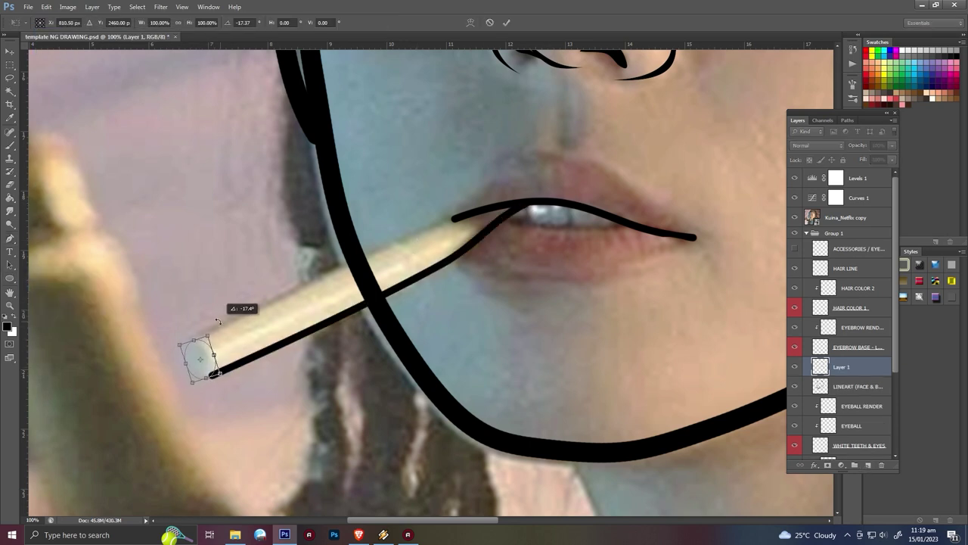
{"action": "key", "text": "Return"}
- On a new Layer 2, ink a black line along the cigarette's top edge
{"action": "key", "text": "p"}
{"action": "left_click", "coordinate": [190, 339]}
{"action": "left_click", "coordinate": [476, 212]}
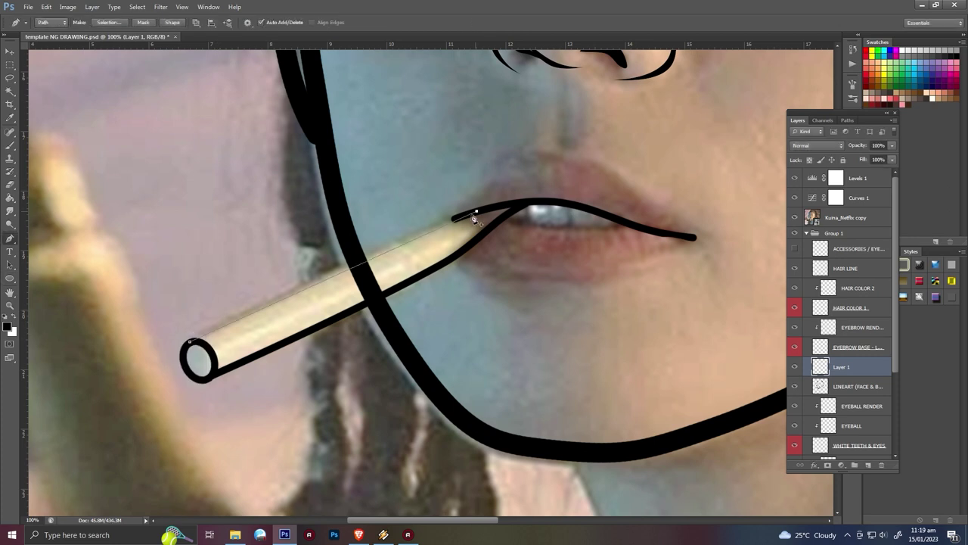
{"action": "key", "text": "o"}
{"action": "key", "text": "p"}
{"action": "left_click", "coordinate": [868, 465]}
{"action": "key", "text": "Return"}
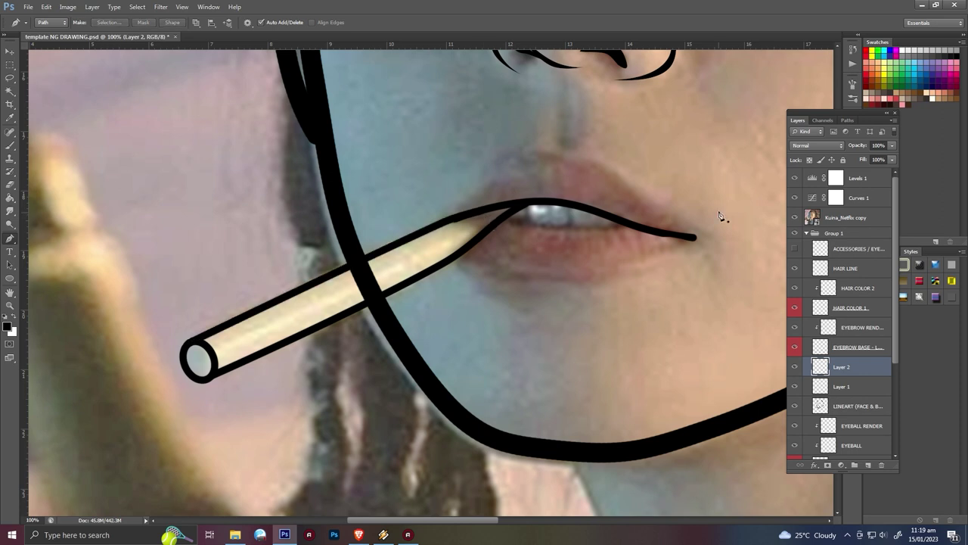
- Select Layer 1, then the LINEART (FACE & BODY) layer, and zoom back to 100%
{"action": "left_click", "coordinate": [841, 386]}
{"action": "key", "text": "e"}
{"action": "scroll", "coordinate": [510, 161], "scroll_direction": "up", "scroll_amount": 1}
{"action": "key", "text": "alt+bracketleft"}
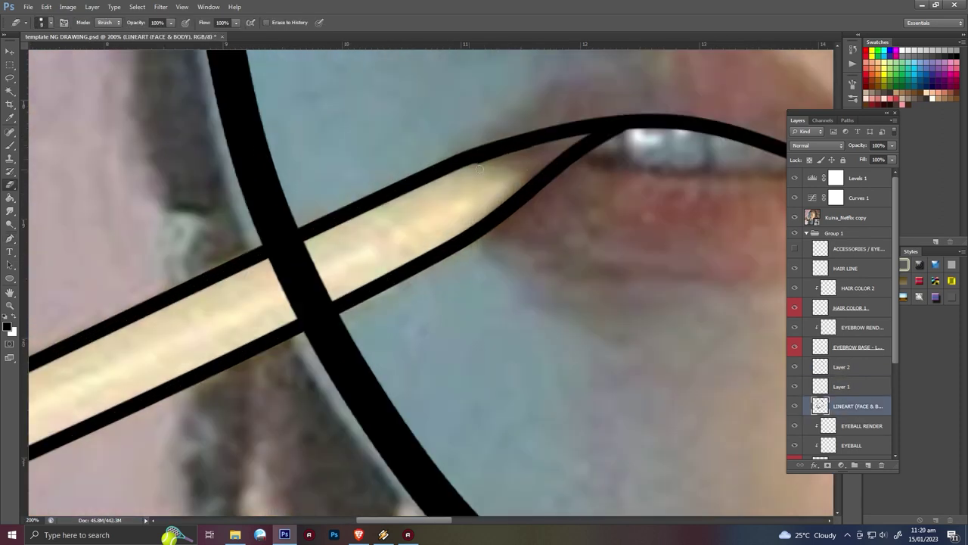
{"action": "key", "text": "ctrl+minus"}
- Merge Layer 1 into the lineart and erase the jaw line crossing the cigarette
{"action": "key", "text": "p"}
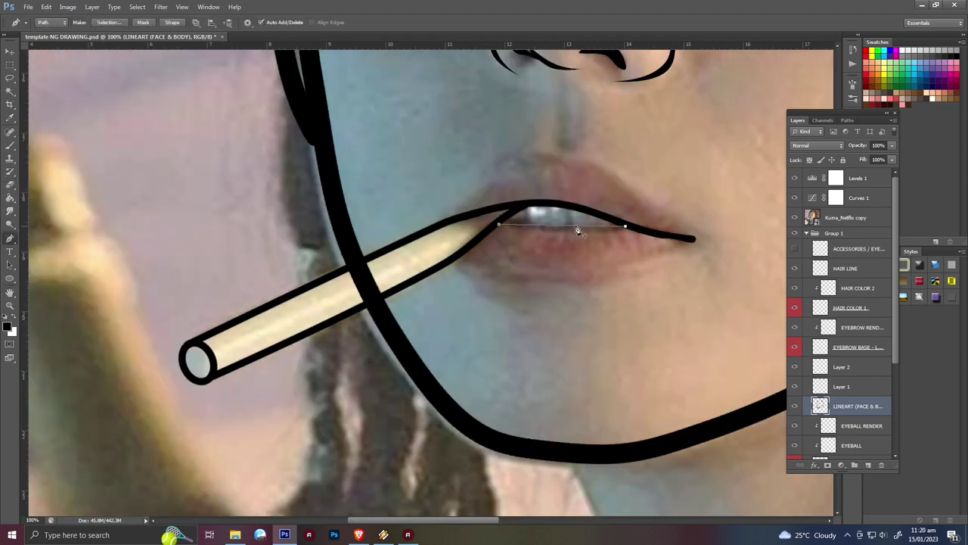
{"action": "key", "text": "ctrl+minus"}
{"action": "key", "text": "ctrl+minus"}
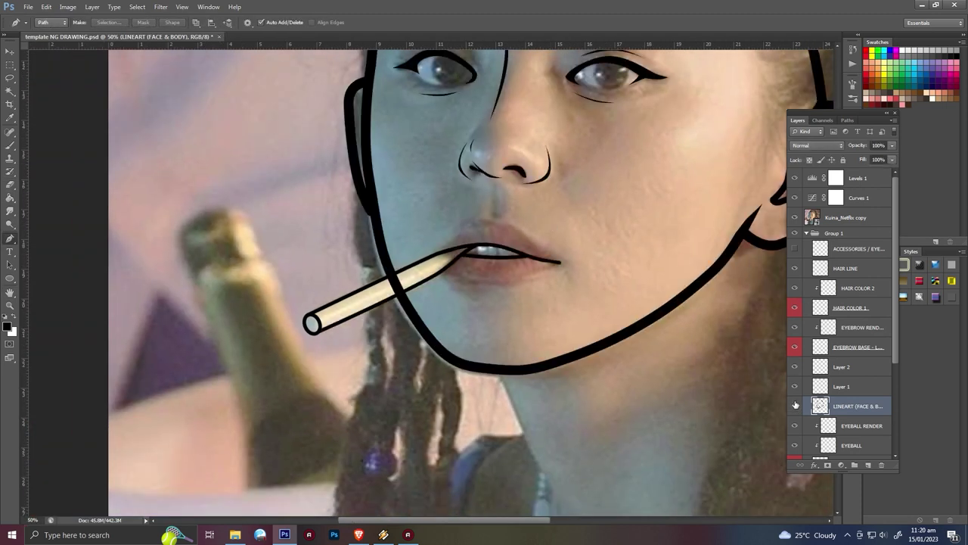
{"action": "left_click", "coordinate": [830, 388]}
{"action": "key", "text": "Delete"}
{"action": "key", "text": "ctrl+plus"}
{"action": "key", "text": "ctrl+plus"}
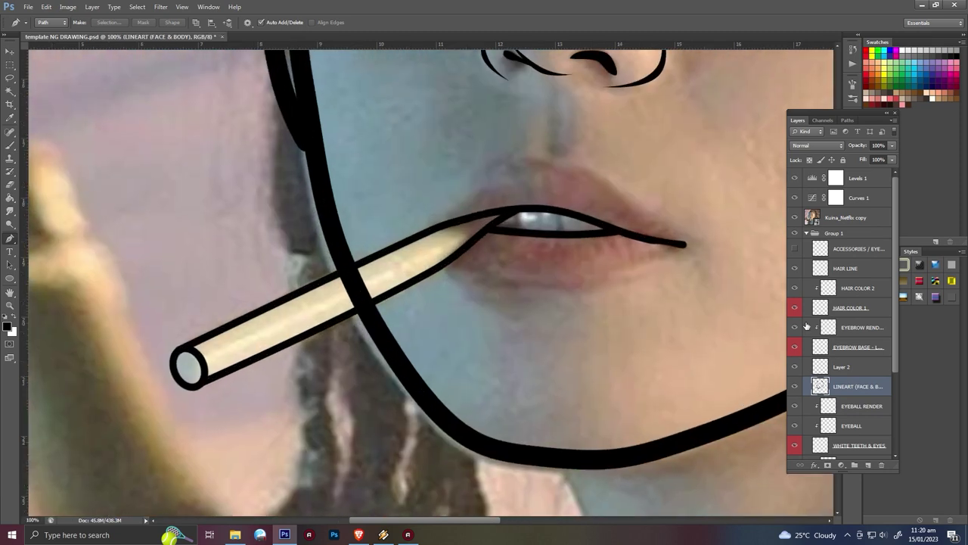
{"action": "key", "text": "ctrl+plus"}
{"action": "key", "text": "e"}
{"action": "mouse_move", "coordinate": [294, 264]}
{"action": "left_mouse_down"}
{"action": "mouse_move", "coordinate": [320, 296]}
{"action": "mouse_move", "coordinate": [298, 321]}
{"action": "left_mouse_up"}
{"action": "key", "text": "ctrl+minus"}
{"action": "key", "text": "ctrl+minus"}
{"action": "key", "text": "ctrl+minus"}
{"action": "key", "text": "ctrl+minus"}
- Merge Layer 2 into the lineart and fill the mouth opening with black
{"action": "key", "text": "ctrl+e"}
{"action": "key", "text": "ctrl+plus"}
{"action": "key", "text": "ctrl+plus"}
{"action": "key", "text": "ctrl+plus"}
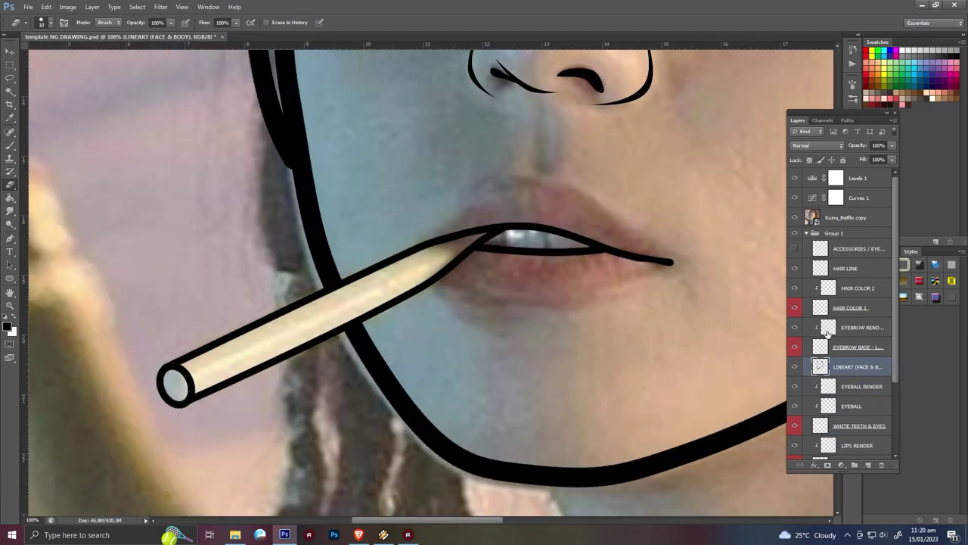
{"action": "key", "text": "p"}
{"action": "left_click_drag", "start_coordinate": [404, 231], "coordinate": [423, 232]}
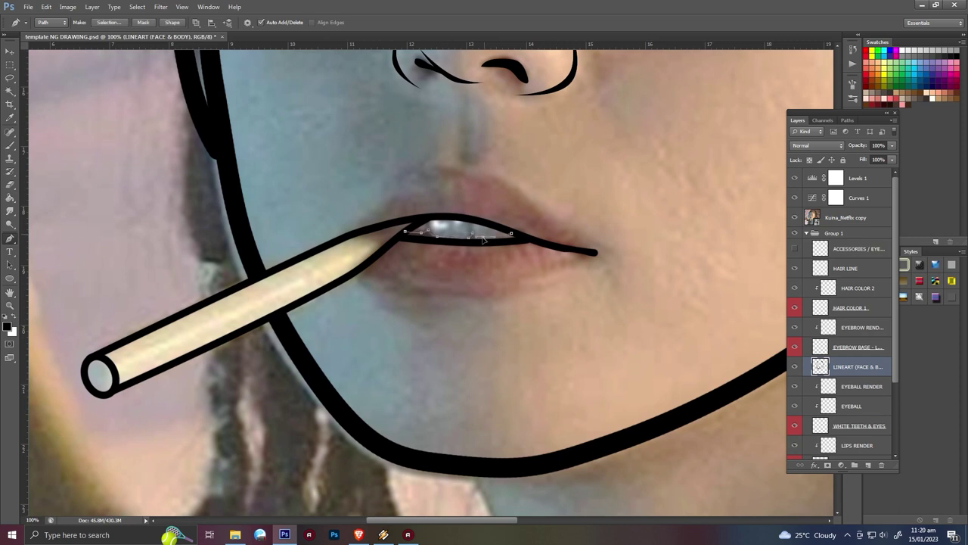
{"action": "left_click", "coordinate": [403, 240]}
{"action": "key", "text": "ctrl+Return"}
{"action": "key", "text": "alt+BackSpace"}
- Stroke a black lower-lip line beneath the teeth
{"action": "key", "text": "ctrl+plus"}
{"action": "key", "text": "e"}
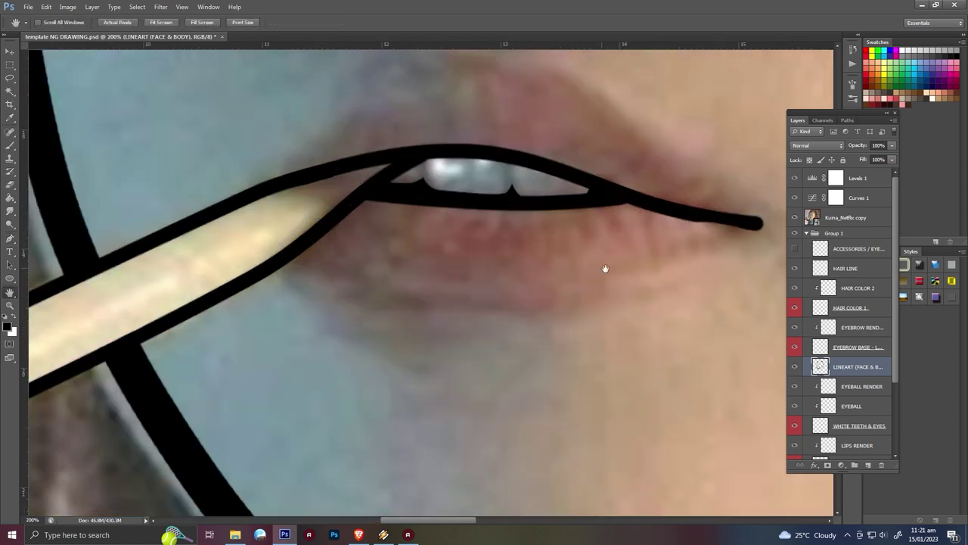
{"action": "key", "text": "p"}
{"action": "left_click", "coordinate": [244, 298]}
{"action": "key", "text": "ctrl+Return"}
{"action": "key", "text": "alt+BackSpace"}
{"action": "key", "text": "ctrl+minus"}
{"action": "key", "text": "ctrl+minus"}
{"action": "key", "text": "ctrl+minus"}
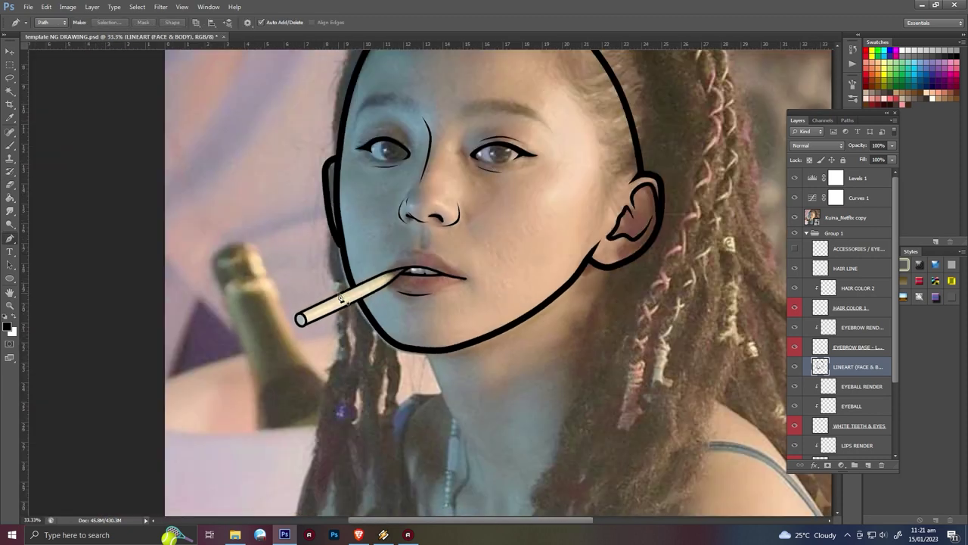
{"action": "key", "text": "ctrl+plus"}
- Stroke a black eyebrow line above the left eye
{"action": "scroll", "coordinate": [443, 281], "scroll_direction": "up", "scroll_amount": 4}
{"action": "left_click", "coordinate": [333, 247]}
{"action": "left_click", "coordinate": [405, 270]}
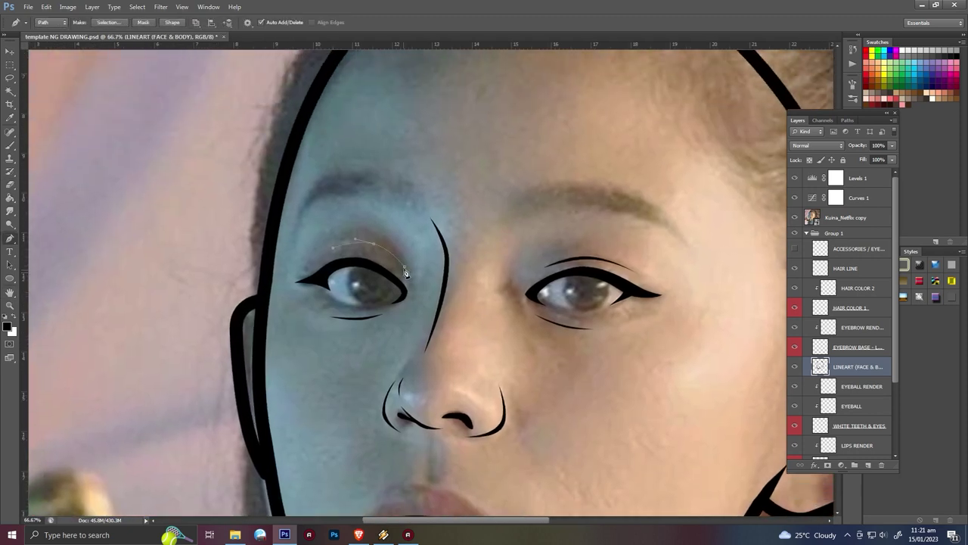
{"action": "key", "text": "ctrl+Return"}
{"action": "key", "text": "alt+BackSpace"}
- Ink a black line down the neck from the chin
{"action": "key", "text": "ctrl+minus"}
{"action": "key", "text": "ctrl+minus"}
{"action": "key", "text": "ctrl+minus"}
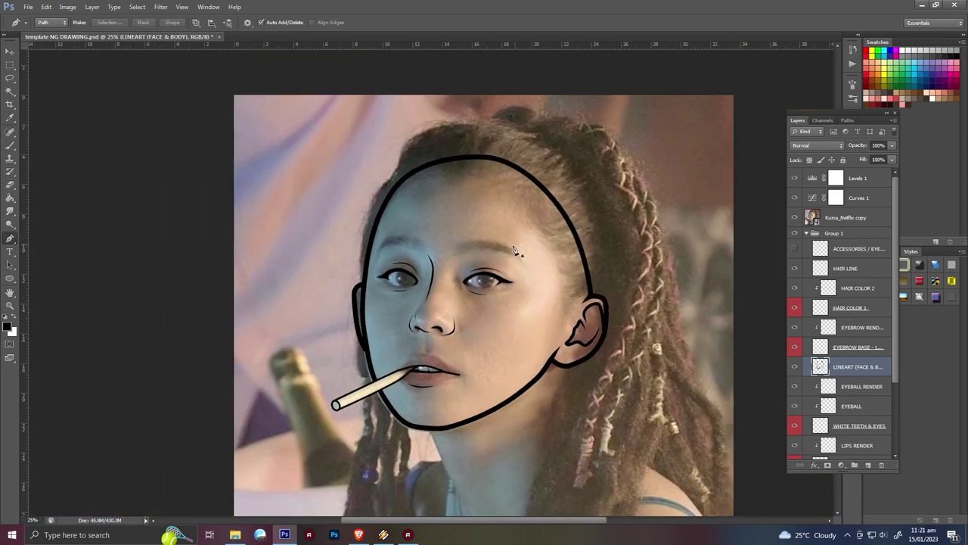
{"action": "left_click_drag", "start_coordinate": [560, 244], "coordinate": [496, 244]}
{"action": "key", "text": "ctrl+plus"}
{"action": "key", "text": "ctrl+plus"}
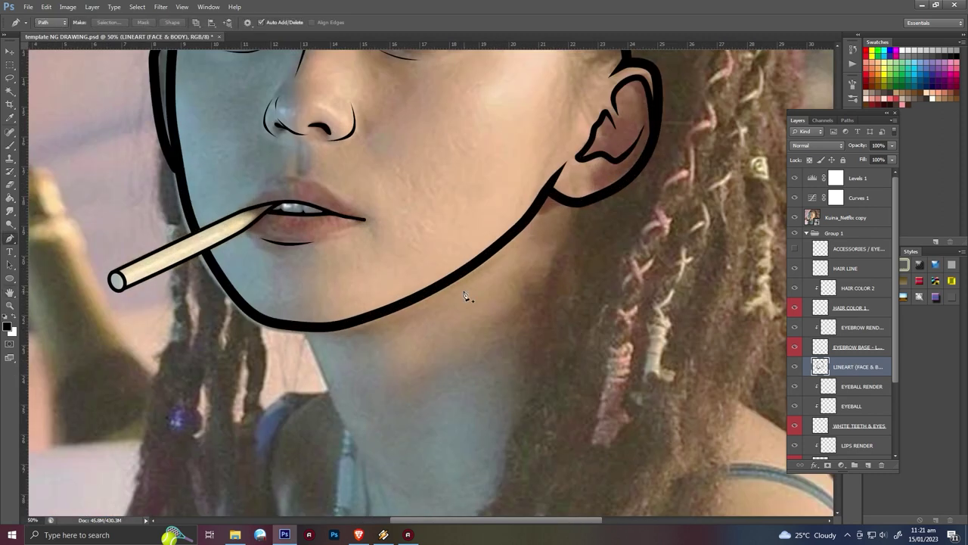
{"action": "scroll", "coordinate": [469, 295], "scroll_direction": "down", "scroll_amount": 5}
{"action": "key", "text": "p"}
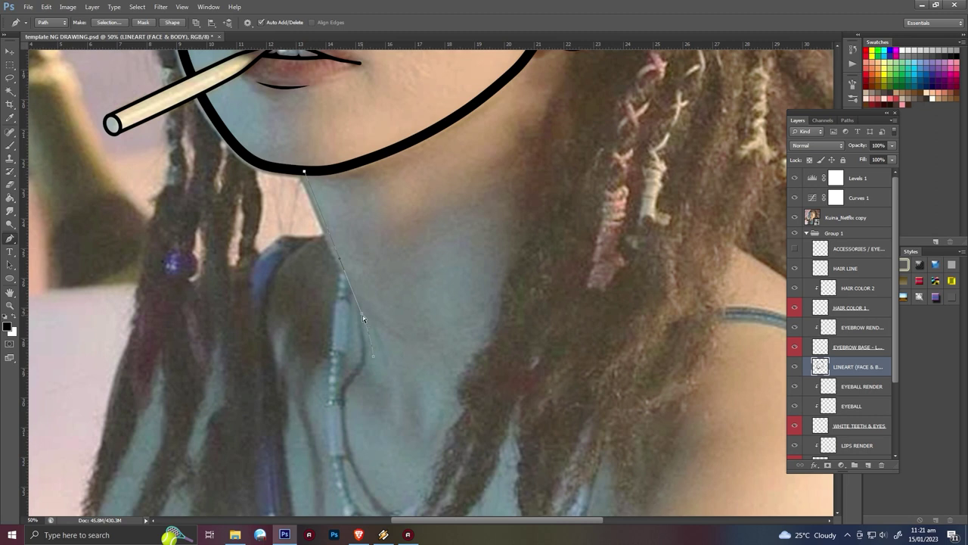
{"action": "left_click_drag", "start_coordinate": [363, 316], "coordinate": [374, 337]}
{"action": "key", "text": "b"}
{"action": "key", "text": "Return"}
{"action": "key", "text": "e"}
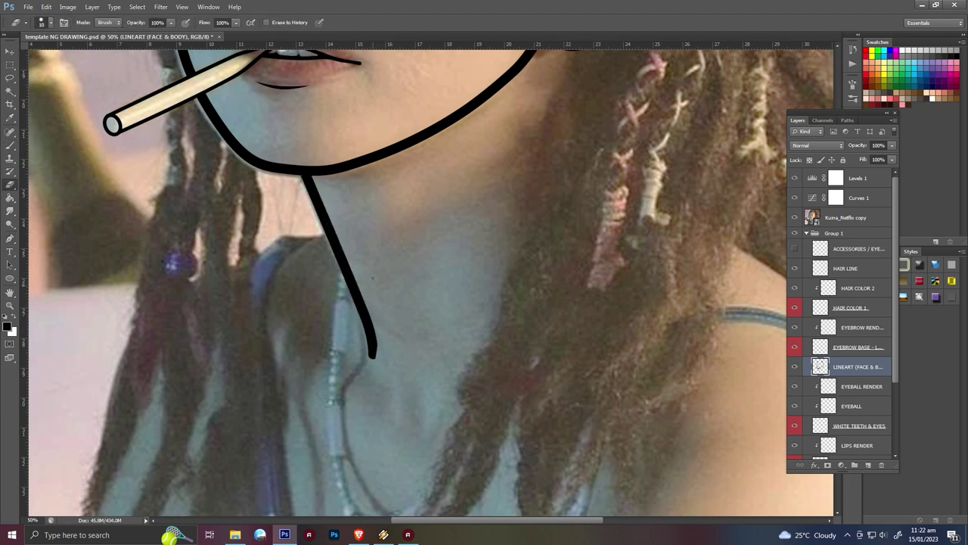
- Ink the right neck-to-shoulder outline from below the ear down to the image bottom
{"action": "key", "text": "p"}
{"action": "left_click", "coordinate": [391, 121]}
{"action": "left_click_drag", "start_coordinate": [436, 237], "coordinate": [463, 283]}
{"action": "key", "text": "ctrl+0"}
{"action": "left_click_drag", "start_coordinate": [659, 489], "coordinate": [602, 407]}
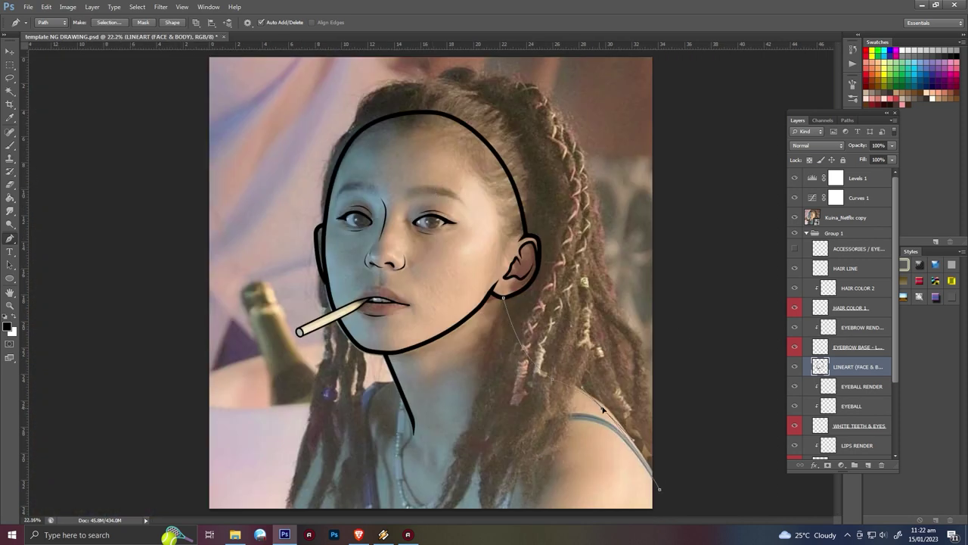
{"action": "key", "text": "Return"}
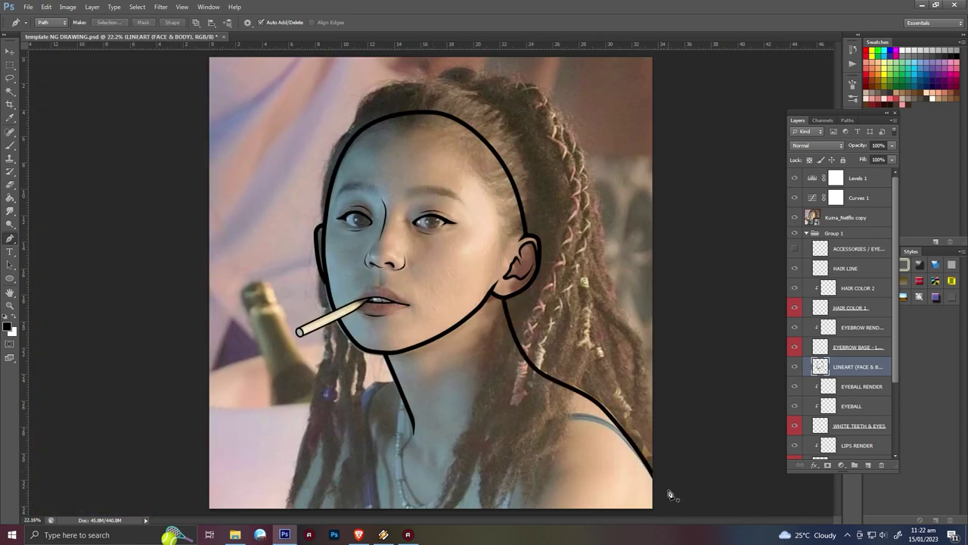
- Ink a black curve along the top of the right shoulder
{"action": "left_click", "coordinate": [653, 479]}
{"action": "left_click_drag", "start_coordinate": [568, 419], "coordinate": [612, 408]}
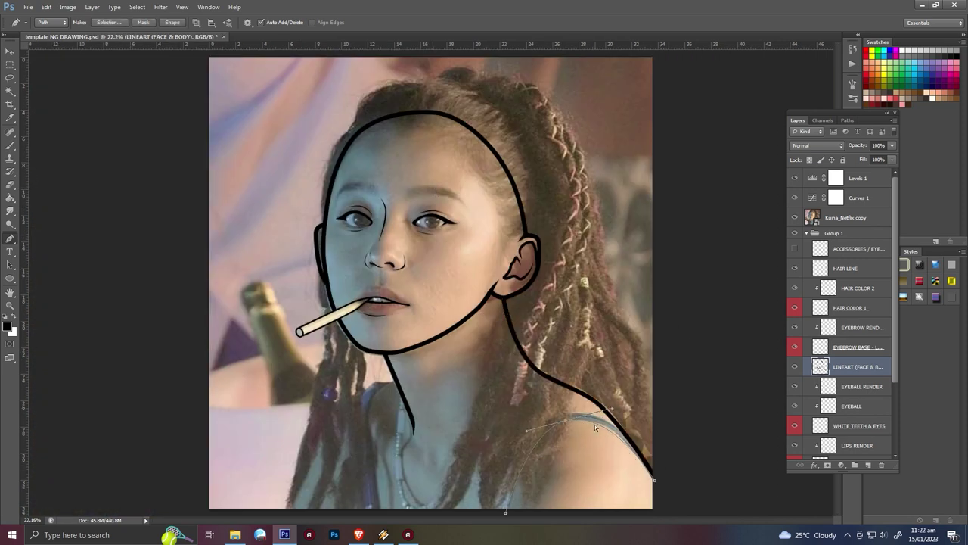
{"action": "key", "text": "b"}
{"action": "key", "text": "Return"}
{"action": "key", "text": "ctrl+plus"}
{"action": "key", "text": "ctrl+plus"}
{"action": "key", "text": "ctrl+plus"}
{"action": "mouse_move", "coordinate": [579, 400]}
{"action": "left_mouse_down"}
{"action": "mouse_move", "coordinate": [542, 221]}
{"action": "mouse_move", "coordinate": [511, 208]}
{"action": "left_mouse_up"}
{"action": "key", "text": "ctrl+minus"}
{"action": "key", "text": "p"}
{"action": "left_click", "coordinate": [619, 267]}
- Stroke the strap line on the right shoulder in black
{"action": "left_click", "coordinate": [307, 436]}
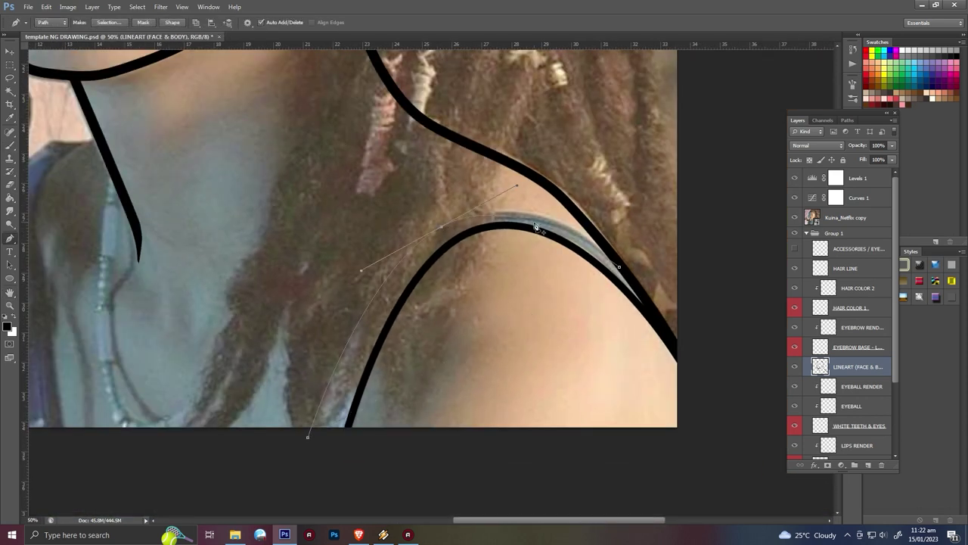
{"action": "key", "text": "Return"}
{"action": "key", "text": "ctrl+z"}
{"action": "key", "text": "ctrl+z"}
- Outline the left shoulder in black along the hair edge
{"action": "left_click_drag", "start_coordinate": [343, 269], "coordinate": [615, 306]}
{"action": "left_click_drag", "start_coordinate": [366, 180], "coordinate": [312, 204]}
{"action": "left_click_drag", "start_coordinate": [189, 262], "coordinate": [179, 302]}
{"action": "left_click_drag", "start_coordinate": [149, 413], "coordinate": [133, 478]}
{"action": "key", "text": "b"}
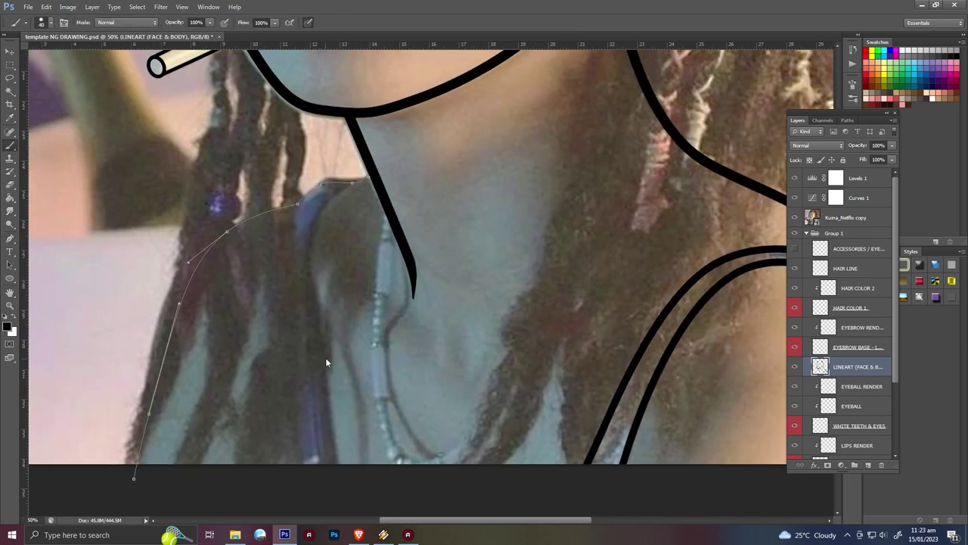
{"action": "key", "text": "Return"}
{"action": "key", "text": "p"}
- Draw the left strap as two thick black lines down the chest, then add Layer 1
{"action": "left_click", "coordinate": [300, 202]}
{"action": "left_click", "coordinate": [302, 480]}
{"action": "left_click_drag", "start_coordinate": [287, 335], "coordinate": [283, 255]}
{"action": "key", "text": "b"}
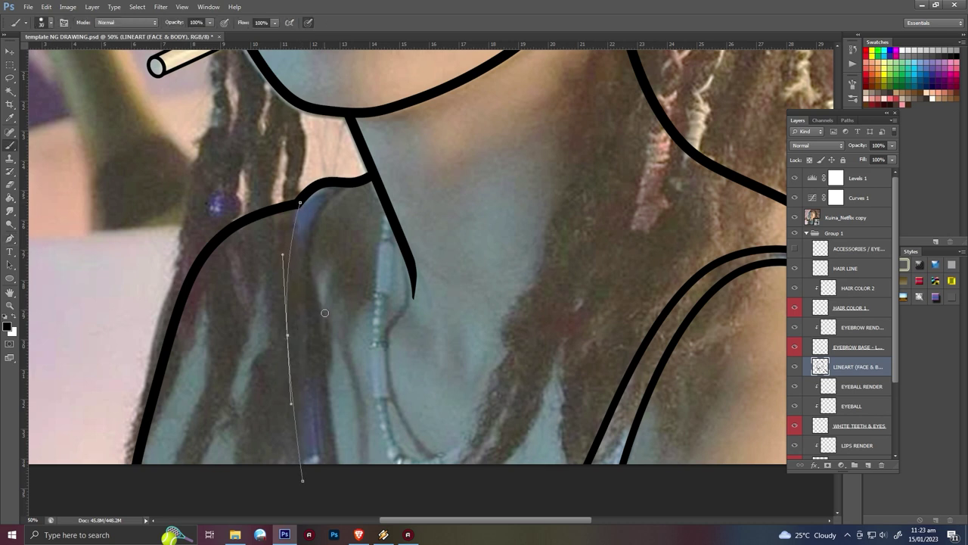
{"action": "key", "text": "Return"}
{"action": "key", "text": "p"}
{"action": "left_click", "coordinate": [338, 184]}
{"action": "left_click", "coordinate": [333, 479]}
{"action": "key", "text": "b"}
{"action": "key", "text": "Return"}
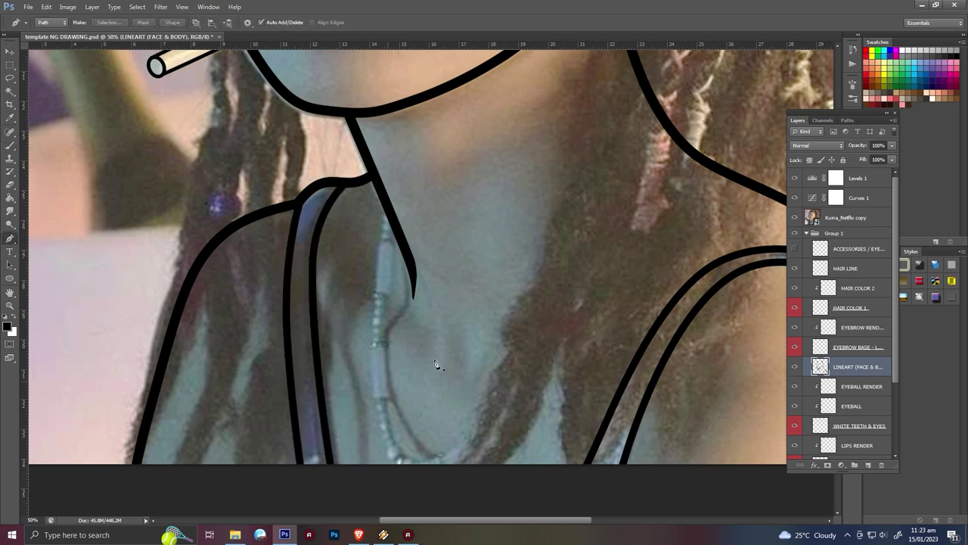
{"action": "left_click", "coordinate": [866, 465]}
{"action": "key", "text": "ctrl+plus"}
{"action": "key", "text": "ctrl+plus"}
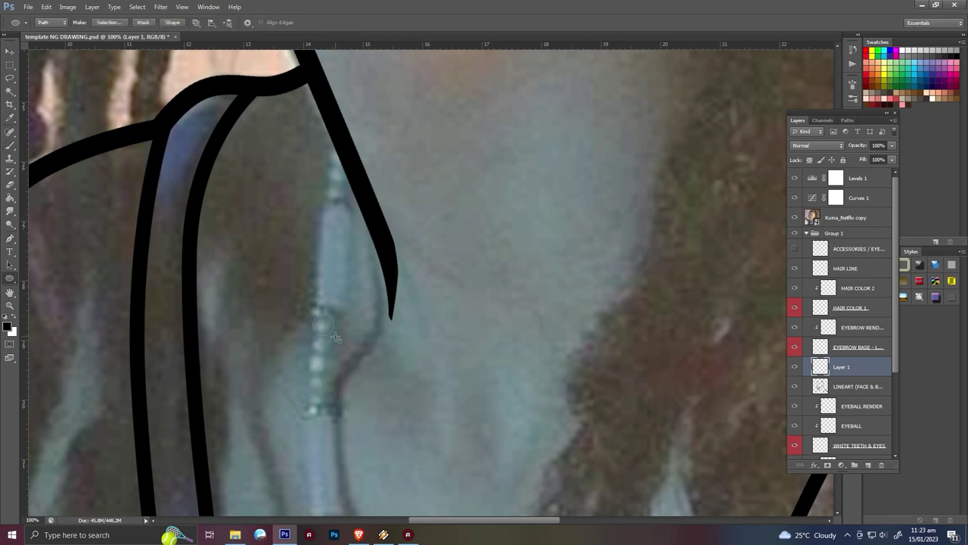
- Duplicate the bead circle three times, nudging each copy down to stack four beads
{"action": "key", "text": "b"}
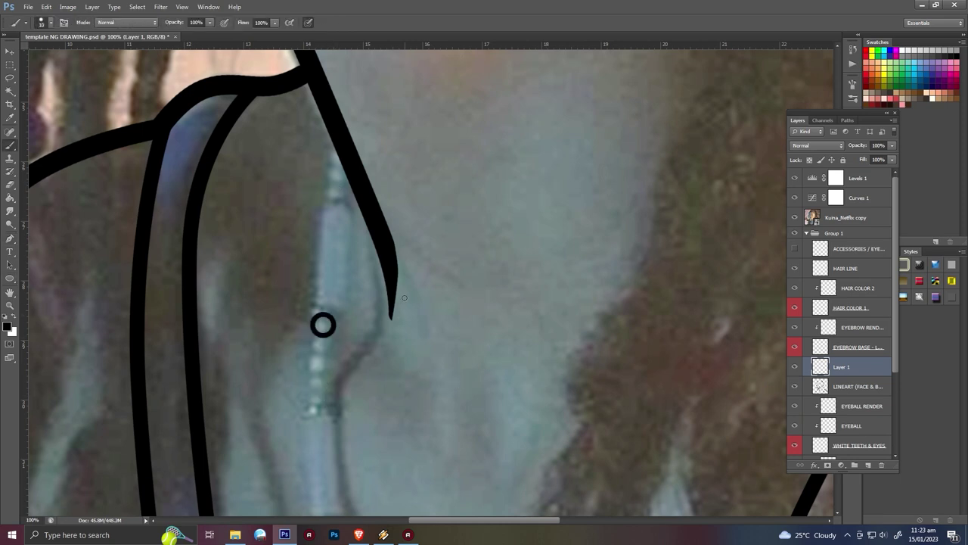
{"action": "key", "text": "ctrl+j"}
{"action": "key", "text": "v"}
{"action": "key", "text": "shift+Down"}
{"action": "key", "text": "shift+Down"}
{"action": "key", "text": "shift+Down"}
{"action": "key", "text": "ctrl+j"}
{"action": "key", "text": "shift+Down"}
{"action": "key", "text": "shift+Down"}
{"action": "key", "text": "shift+Down"}
{"action": "key", "text": "ctrl+j"}
{"action": "key", "text": "shift+Down"}
{"action": "key", "text": "shift+Down"}
{"action": "key", "text": "shift+Down"}
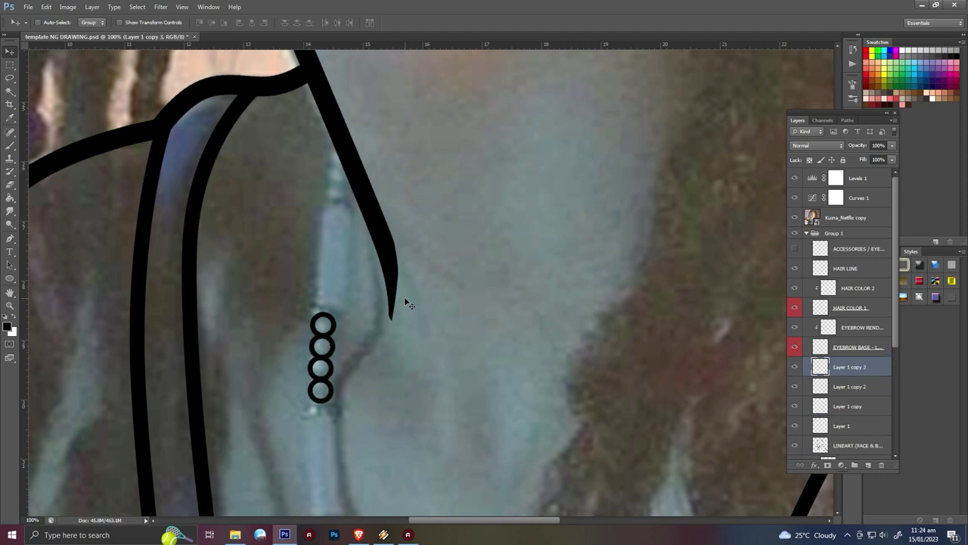
- Merge the four bead layers and outline a black rectangular tube bead above them
{"action": "left_click", "coordinate": [855, 446], "text": "shift"}
{"action": "key", "text": "ctrl+e"}
{"action": "left_click", "coordinate": [868, 464]}
{"action": "key", "text": "p"}
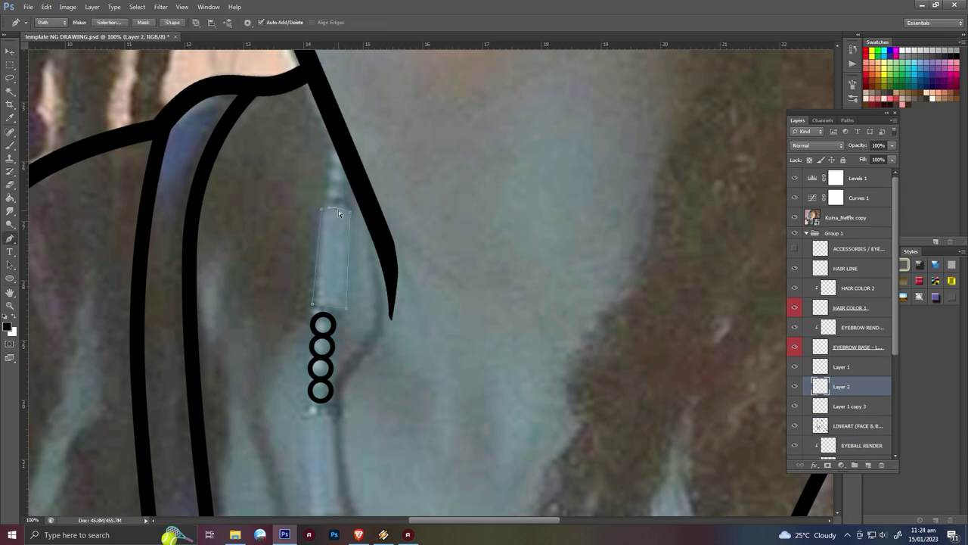
{"action": "left_click", "coordinate": [311, 307]}
{"action": "key", "text": "Return"}
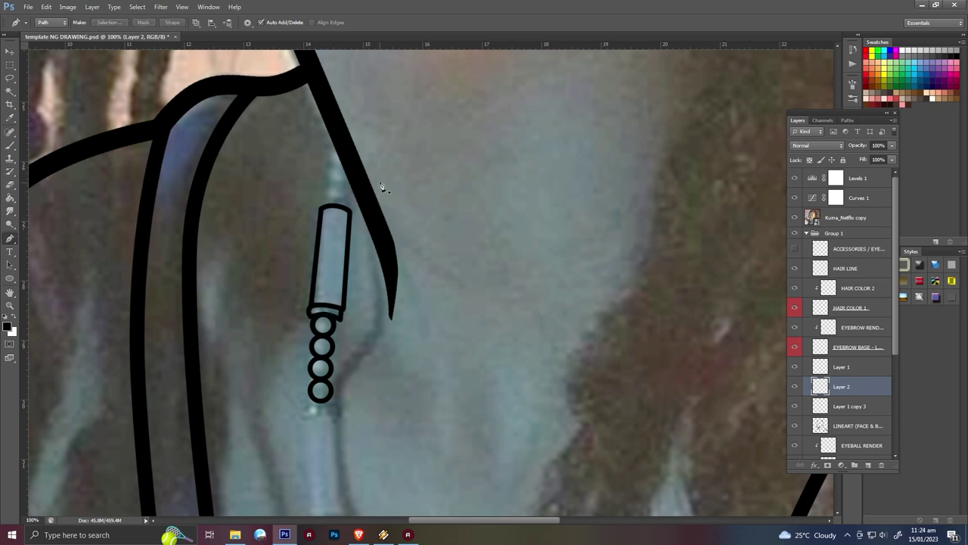
- Add a rounded cap across the tube's top and move the bead layer up the stack
{"action": "key", "text": "ctrl+plus"}
{"action": "key", "text": "ctrl+plus"}
{"action": "scroll", "coordinate": [345, 285], "scroll_direction": "up", "scroll_amount": 5}
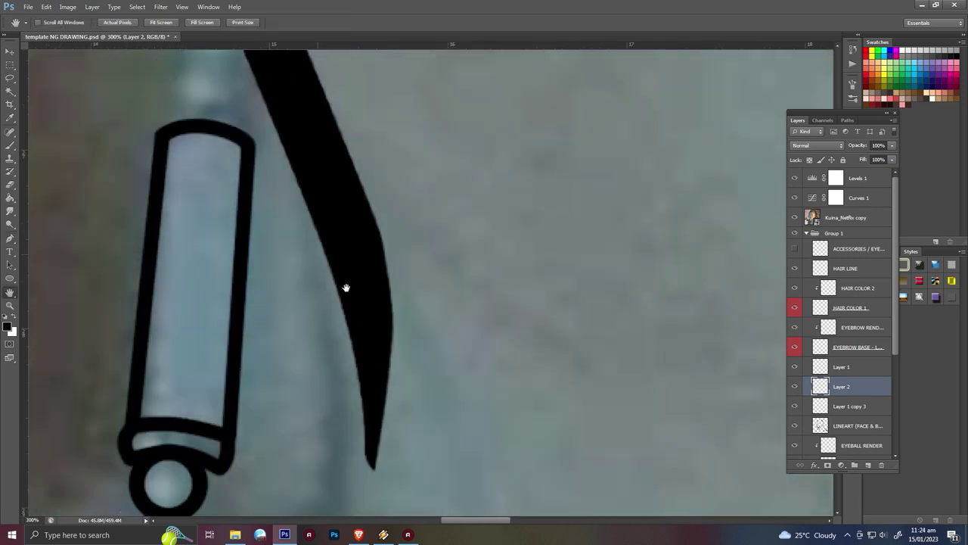
{"action": "scroll", "coordinate": [345, 285], "scroll_direction": "left", "scroll_amount": 4}
{"action": "left_click_drag", "start_coordinate": [335, 261], "coordinate": [348, 248]}
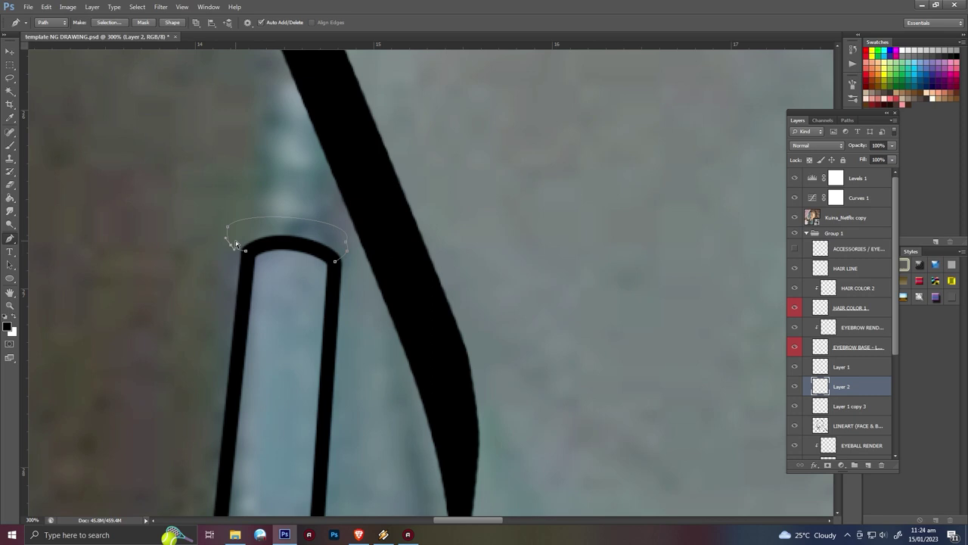
{"action": "key", "text": "ctrl+minus"}
{"action": "key", "text": "ctrl+minus"}
{"action": "key", "text": "h"}
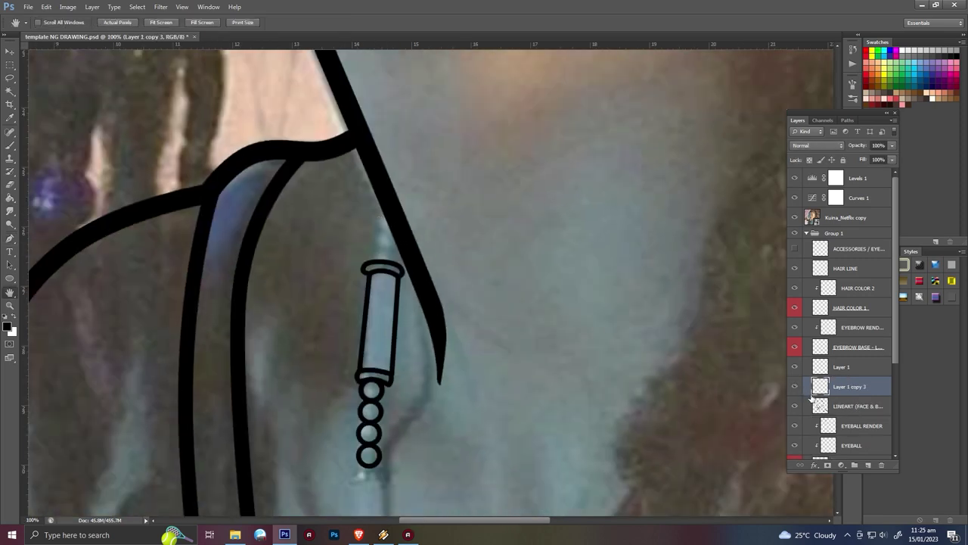
{"action": "left_click_drag", "start_coordinate": [814, 406], "coordinate": [840, 360]}
- Duplicate the round bead and merge the copies into one layer
{"action": "key", "text": "v"}
{"action": "left_click_drag", "start_coordinate": [391, 263], "coordinate": [397, 229]}
{"action": "left_click", "coordinate": [854, 379], "text": "shift"}
{"action": "key", "text": "ctrl+e"}
{"action": "mouse_move", "coordinate": [405, 492]}
{"action": "left_mouse_down"}
{"action": "mouse_move", "coordinate": [387, 257]}
{"action": "mouse_move", "coordinate": [405, 242]}
{"action": "mouse_move", "coordinate": [369, 247]}
{"action": "left_mouse_up"}
- Outline the second tube bead with the Pen, capping its bottom and top
{"action": "key", "text": "p"}
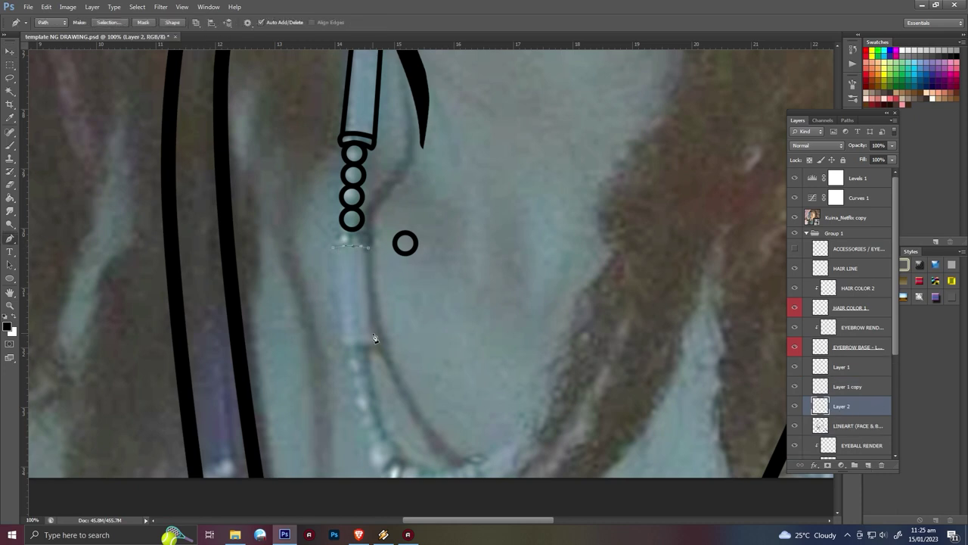
{"action": "left_click", "coordinate": [373, 332]}
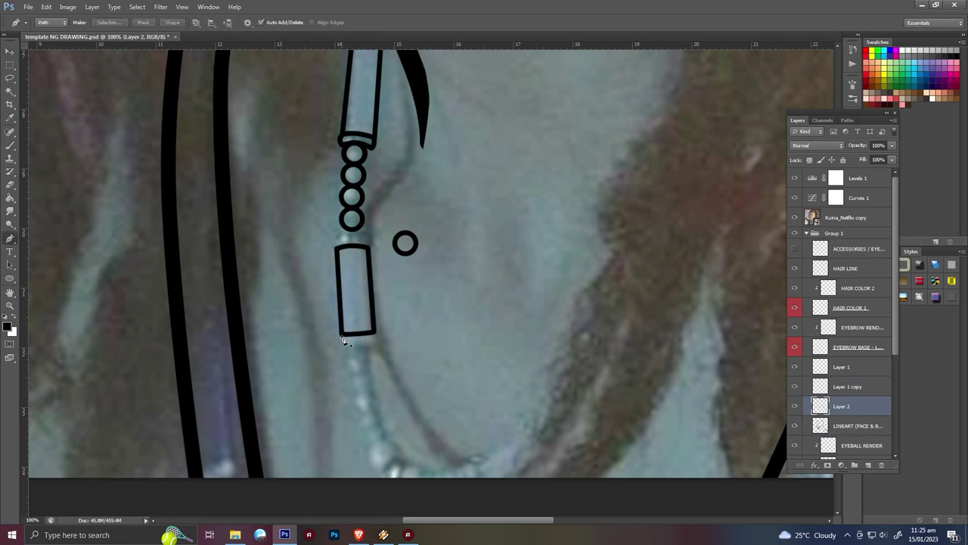
{"action": "left_click", "coordinate": [341, 333]}
{"action": "left_click_drag", "start_coordinate": [337, 248], "coordinate": [366, 239]}
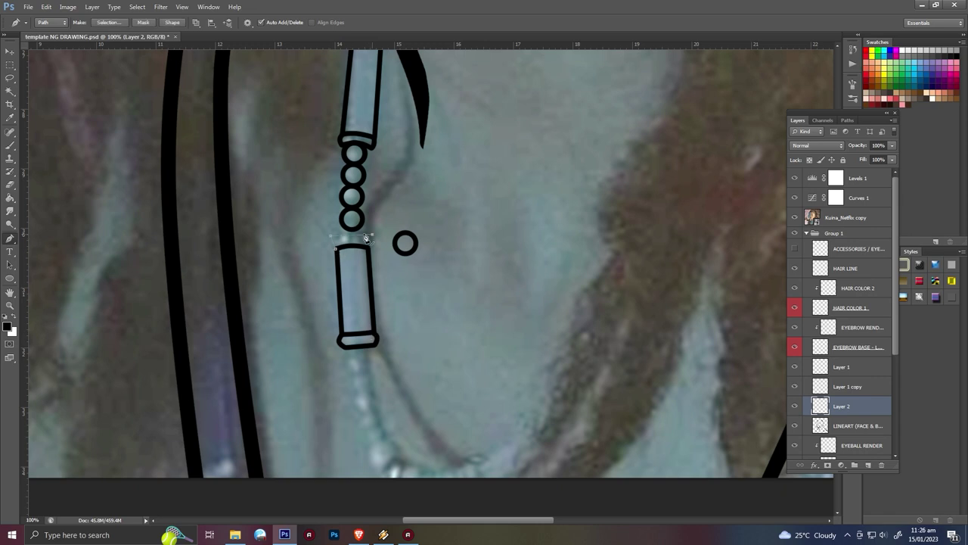
- Move a round bead below the tube and duplicate another at the chain's end
{"action": "left_click", "coordinate": [377, 250]}
{"action": "left_click", "coordinate": [847, 386]}
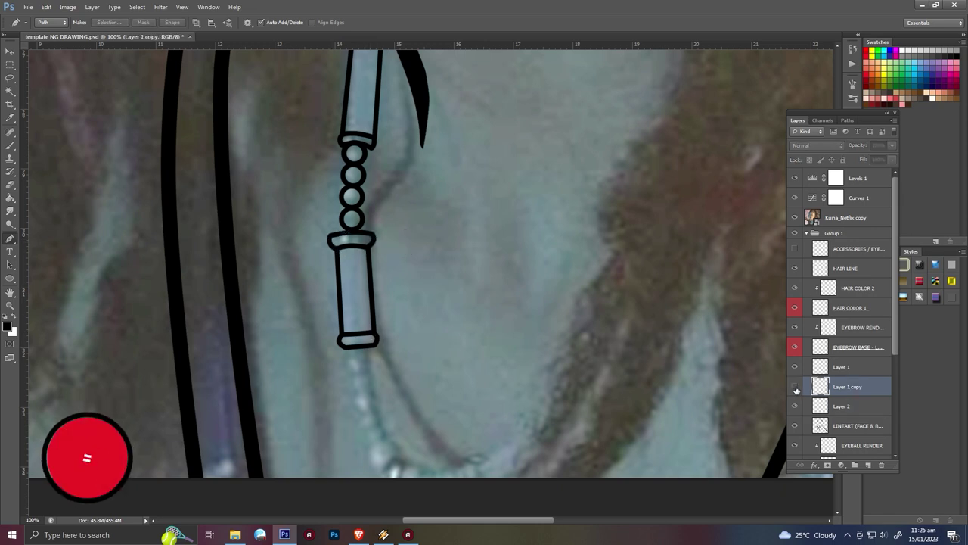
{"action": "key", "text": "v"}
{"action": "mouse_move", "coordinate": [415, 253]}
{"action": "left_mouse_down"}
{"action": "mouse_move", "coordinate": [370, 368]}
{"action": "mouse_move", "coordinate": [380, 411]}
{"action": "mouse_move", "coordinate": [398, 390]}
{"action": "left_mouse_up"}
{"action": "key", "text": "Up"}
{"action": "key", "text": "Up"}
{"action": "key", "text": "Right"}
{"action": "key", "text": "Right"}
{"action": "key", "text": "alt+shift+Right"}
{"action": "key", "text": "ctrl+minus"}
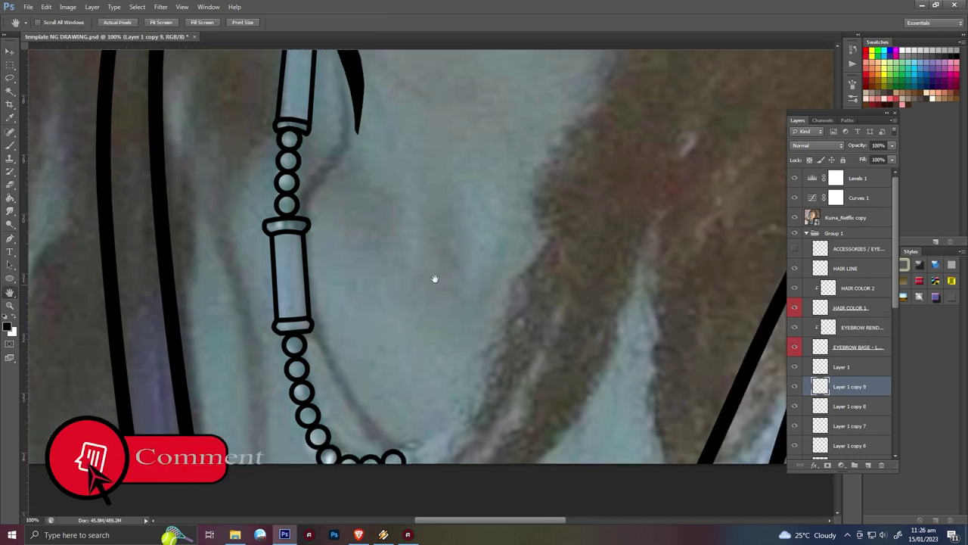
- Merge the bead layers into Layer 2 and stroke an angled tube from the chain's end
{"action": "scroll", "coordinate": [817, 389], "scroll_direction": "down", "scroll_amount": 2}
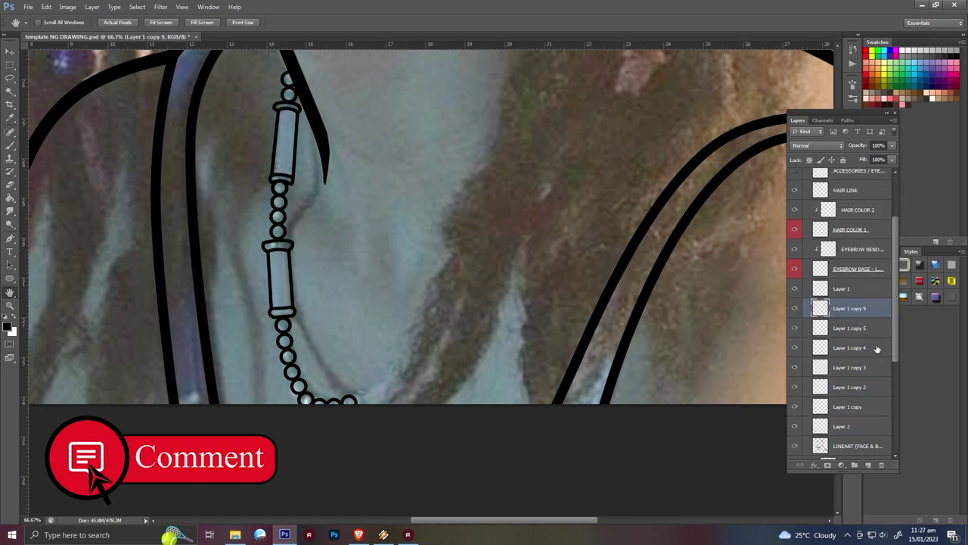
{"action": "left_click", "coordinate": [840, 425], "text": "shift"}
{"action": "key", "text": "ctrl+e"}
{"action": "key", "text": "ctrl+plus"}
{"action": "key", "text": "p"}
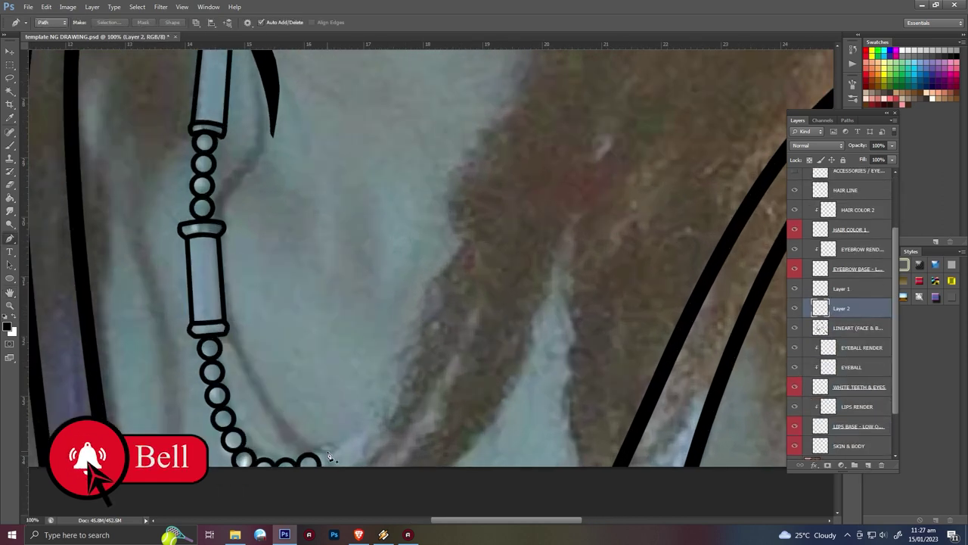
{"action": "left_click_drag", "start_coordinate": [331, 469], "coordinate": [400, 409]}
{"action": "key", "text": "Return"}
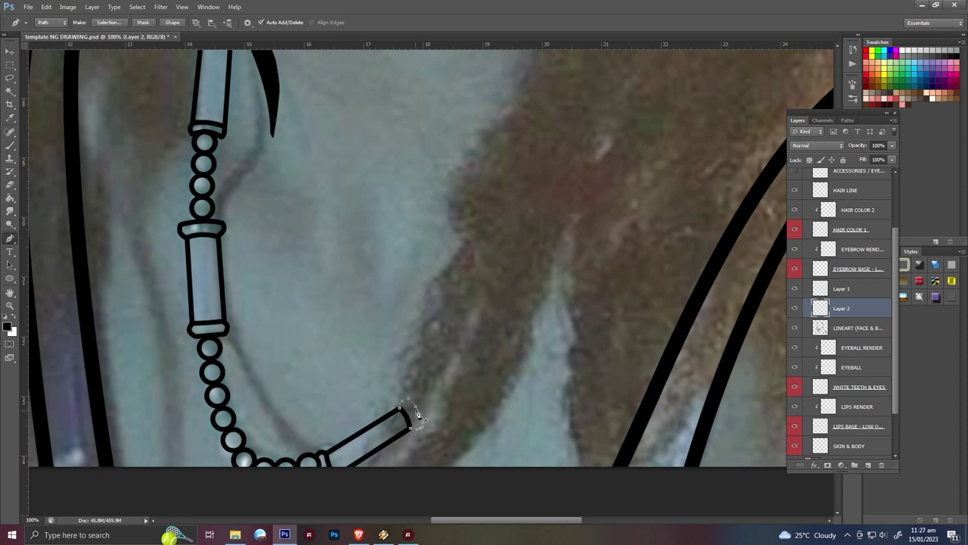
{"action": "key", "text": "ctrl+minus"}
{"action": "key", "text": "ctrl+minus"}
{"action": "key", "text": "ctrl+minus"}
{"action": "key", "text": "ctrl+minus"}
- On WHITE TEETH & EYES, trace the first eye white with the Pen
{"action": "key", "text": "h"}
{"action": "scroll", "coordinate": [447, 367], "scroll_direction": "up", "scroll_amount": 3}
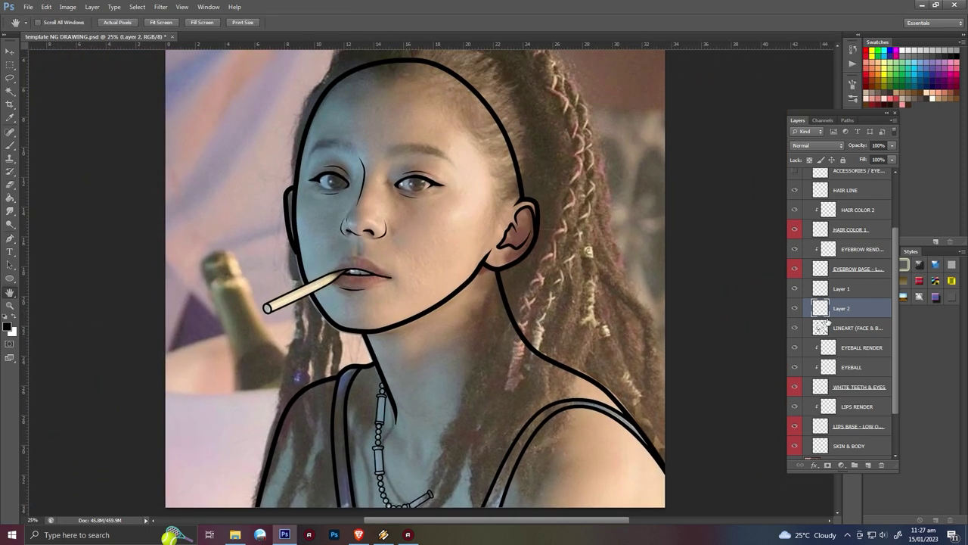
{"action": "key", "text": "ctrl+e"}
{"action": "left_click", "coordinate": [858, 366]}
{"action": "key", "text": "p"}
{"action": "left_click", "coordinate": [437, 353]}
{"action": "left_click_drag", "start_coordinate": [512, 318], "coordinate": [545, 319]}
{"action": "left_click", "coordinate": [592, 351]}
{"action": "left_click_drag", "start_coordinate": [508, 382], "coordinate": [472, 380]}
- Fill the first eye shape with white instead of black and clear the path
{"action": "key", "text": "ctrl+Return"}
{"action": "key", "text": "alt+BackSpace"}
{"action": "key", "text": "ctrl+z"}
{"action": "key", "text": "x"}
{"action": "key", "text": "alt+BackSpace"}
{"action": "key", "text": "ctrl+d"}
- Outline the other eye white and fill it with white
{"action": "left_click", "coordinate": [122, 328]}
{"action": "left_click", "coordinate": [250, 351]}
{"action": "left_click_drag", "start_coordinate": [183, 339], "coordinate": [178, 309]}
{"action": "left_click", "coordinate": [243, 361]}
{"action": "left_click_drag", "start_coordinate": [172, 371], "coordinate": [199, 375]}
{"action": "key", "text": "ctrl+Return"}
{"action": "key", "text": "alt+BackSpace"}
{"action": "key", "text": "ctrl+d"}
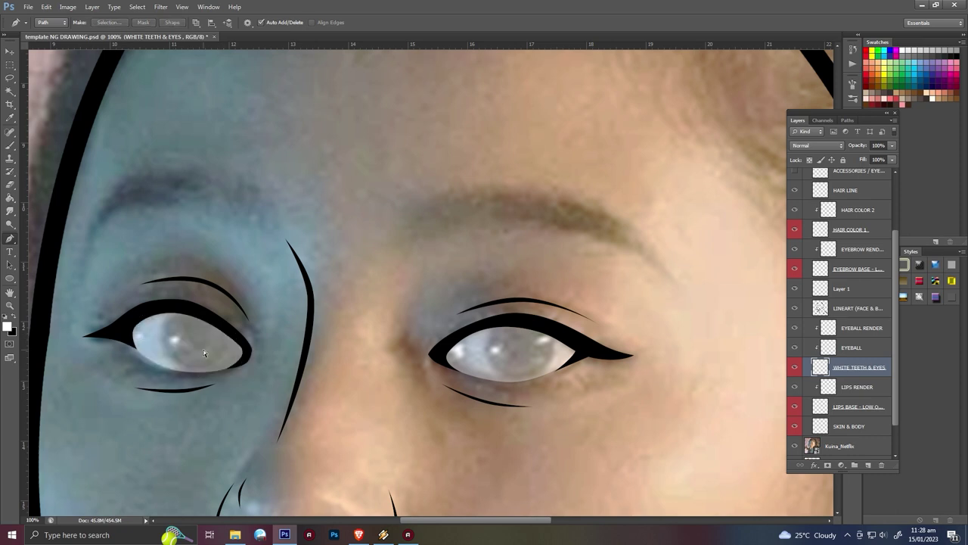
- Draw a black round ellipse iris over the left eye at 70% opacity
{"action": "key", "text": "ctrl+minus"}
{"action": "key", "text": "u"}
{"action": "left_click_drag", "start_coordinate": [469, 302], "coordinate": [520, 346]}
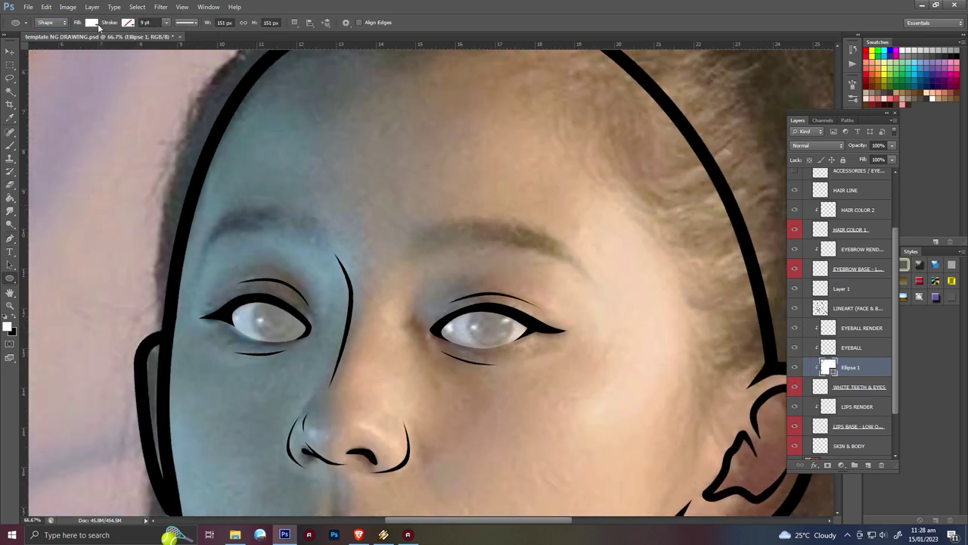
{"action": "left_click", "coordinate": [91, 21]}
{"action": "left_click", "coordinate": [45, 60]}
{"action": "key", "text": "v"}
{"action": "key", "text": "7"}
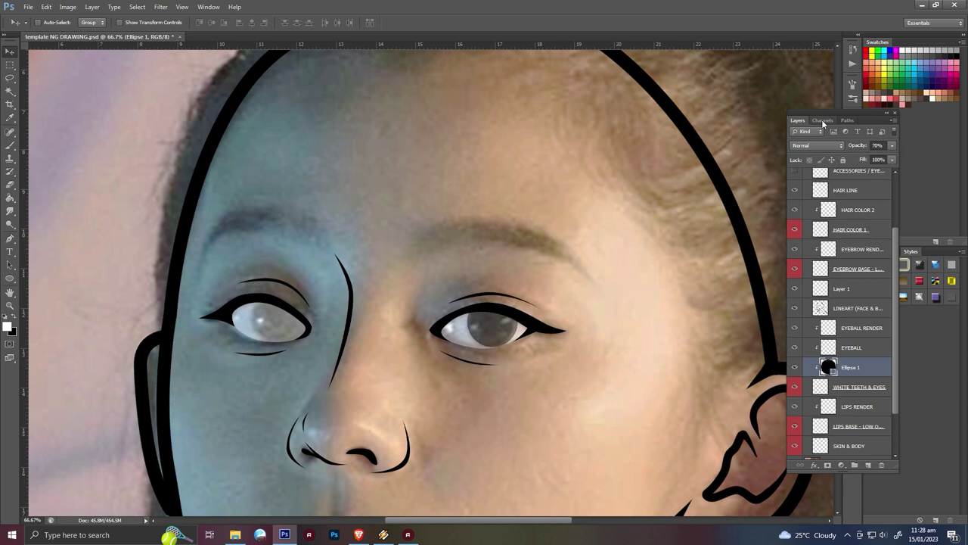
- Clip the iris to the eye whites, copy it onto the other eye and merge both
{"action": "key", "text": "ctrl+j"}
{"action": "left_click_drag", "start_coordinate": [491, 323], "coordinate": [274, 318]}
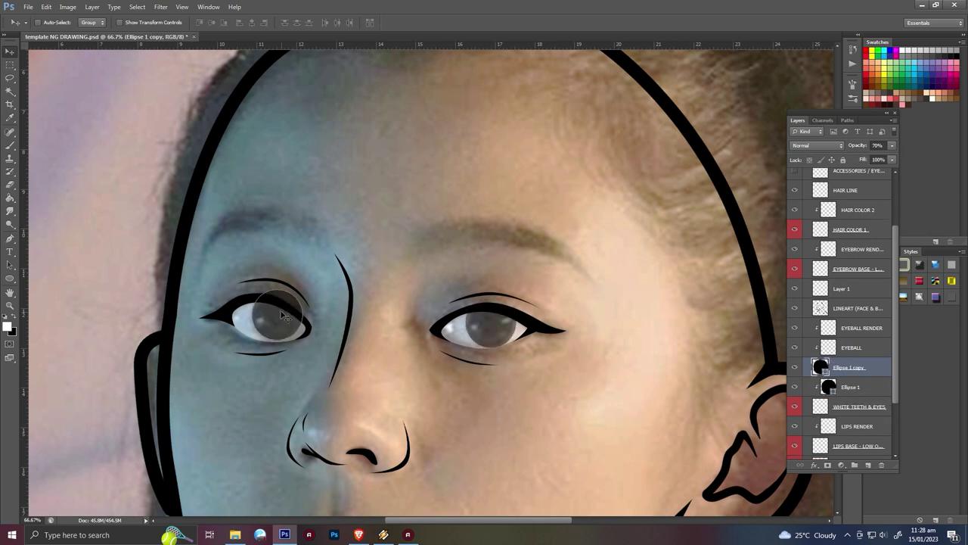
{"action": "key", "text": "ctrl+e"}
{"action": "key", "text": "Return"}
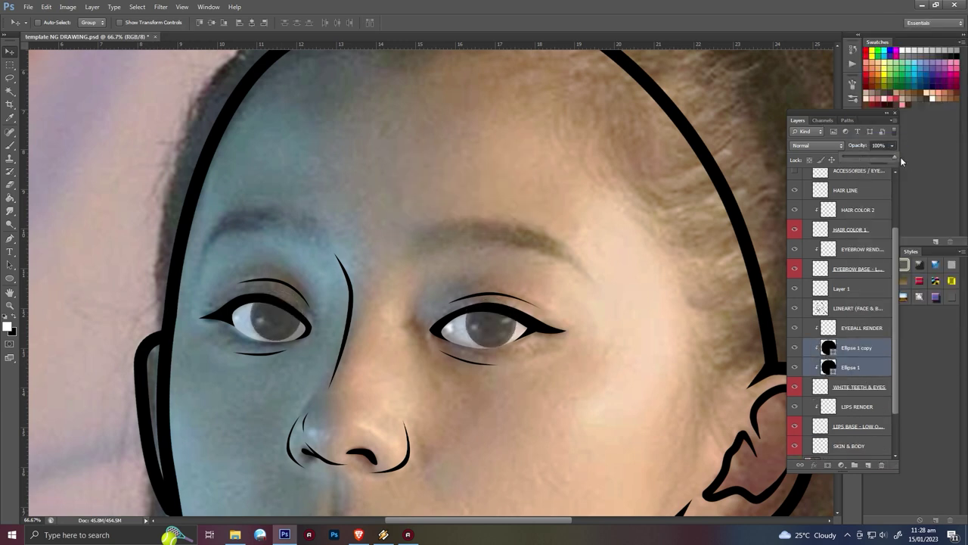
{"action": "key", "text": "ctrl+minus"}
{"action": "key", "text": "ctrl+minus"}
{"action": "key", "text": "ctrl+plus"}
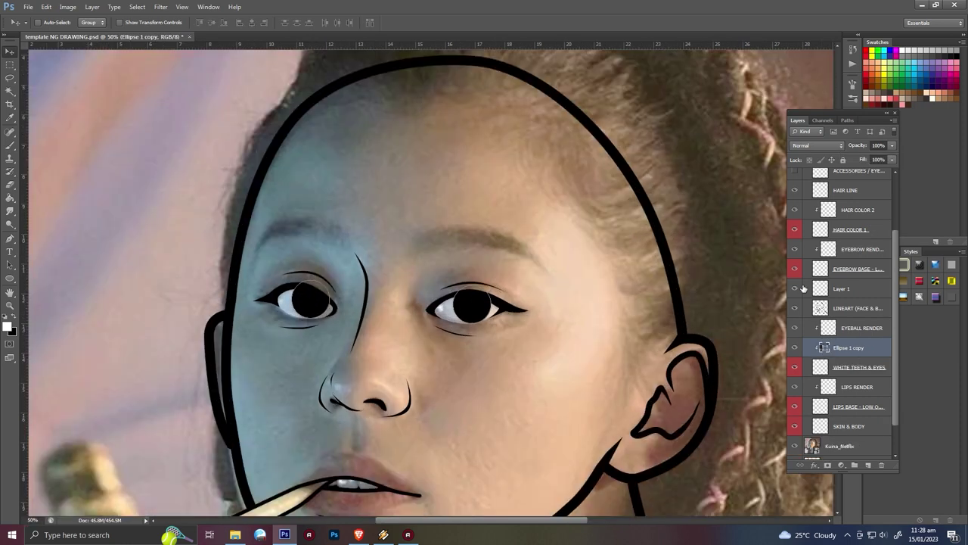
- Select the LINEART (FACE & BODY) layer and start a path near the lips
{"action": "key", "text": "p"}
{"action": "left_click", "coordinate": [847, 307]}
{"action": "left_click", "coordinate": [342, 334]}
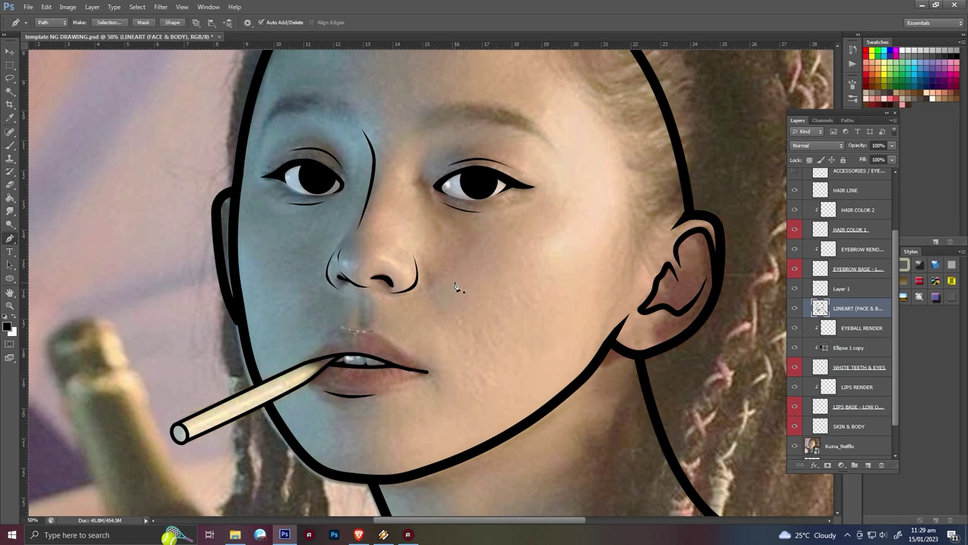
- Add a new layer for hair and try a red curve over the top of the head
{"action": "key", "text": "e"}
{"action": "key", "text": "ctrl+minus"}
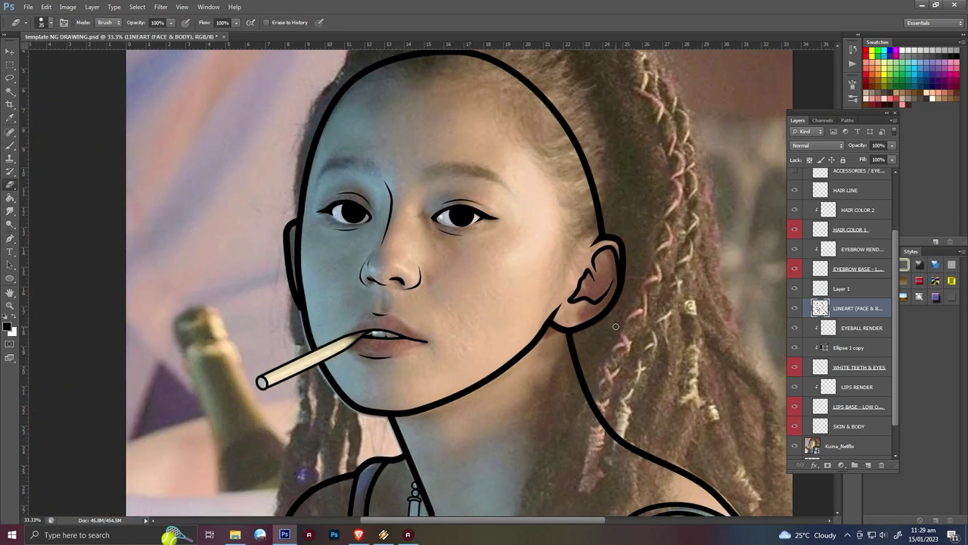
{"action": "left_click_drag", "start_coordinate": [520, 327], "coordinate": [496, 360]}
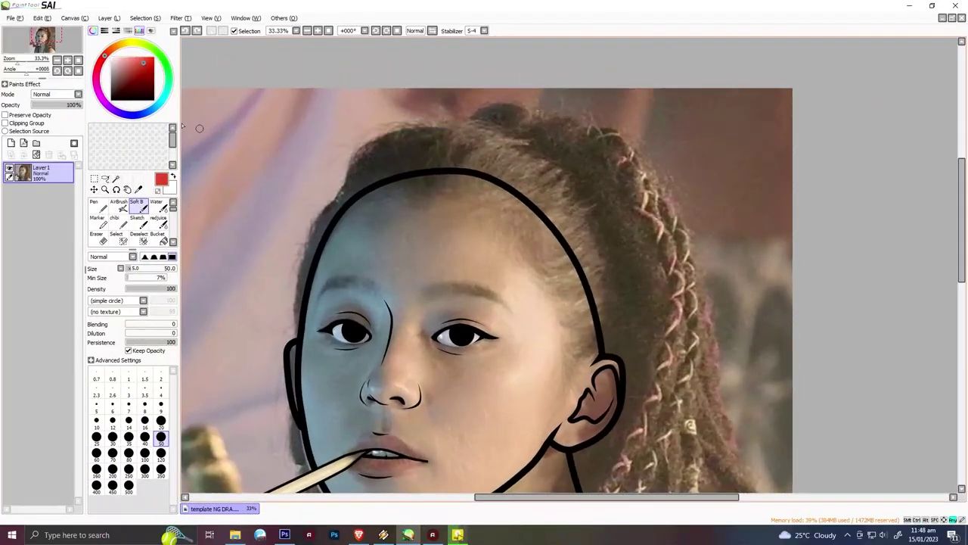
{"action": "left_click", "coordinate": [24, 142]}
{"action": "mouse_move", "coordinate": [347, 181]}
{"action": "left_mouse_down"}
{"action": "mouse_move", "coordinate": [508, 130]}
{"action": "mouse_move", "coordinate": [376, 195]}
{"action": "left_mouse_up"}
{"action": "key", "text": "ctrl+z"}
- Sketch red hair strands at the hairline and crown, redoing misplaced strokes
{"action": "mouse_move", "coordinate": [374, 145]}
{"action": "left_mouse_down"}
{"action": "mouse_move", "coordinate": [378, 195]}
{"action": "mouse_move", "coordinate": [345, 189]}
{"action": "left_mouse_up"}
{"action": "mouse_move", "coordinate": [325, 238]}
{"action": "left_mouse_down"}
{"action": "mouse_move", "coordinate": [363, 195]}
{"action": "mouse_move", "coordinate": [297, 352]}
{"action": "left_mouse_up"}
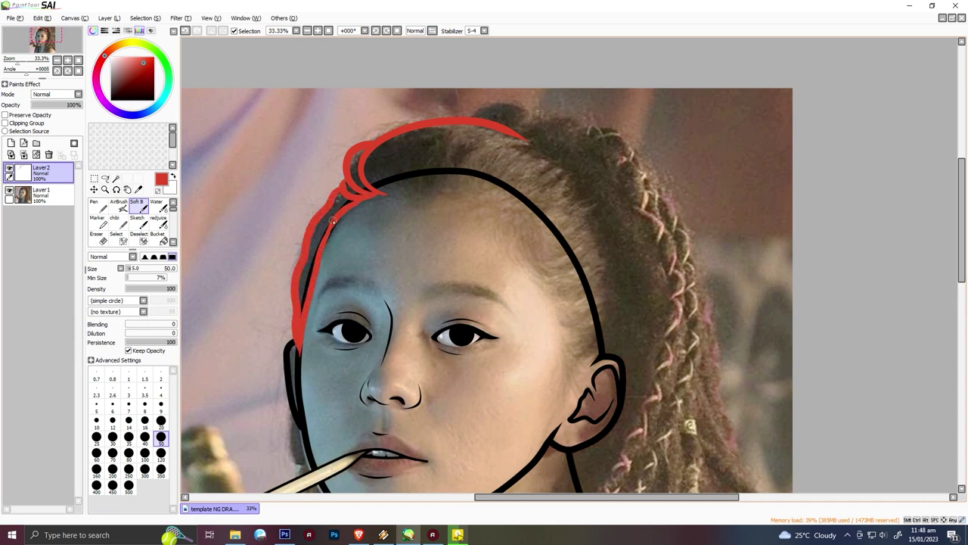
{"action": "left_click_drag", "start_coordinate": [484, 143], "coordinate": [428, 197]}
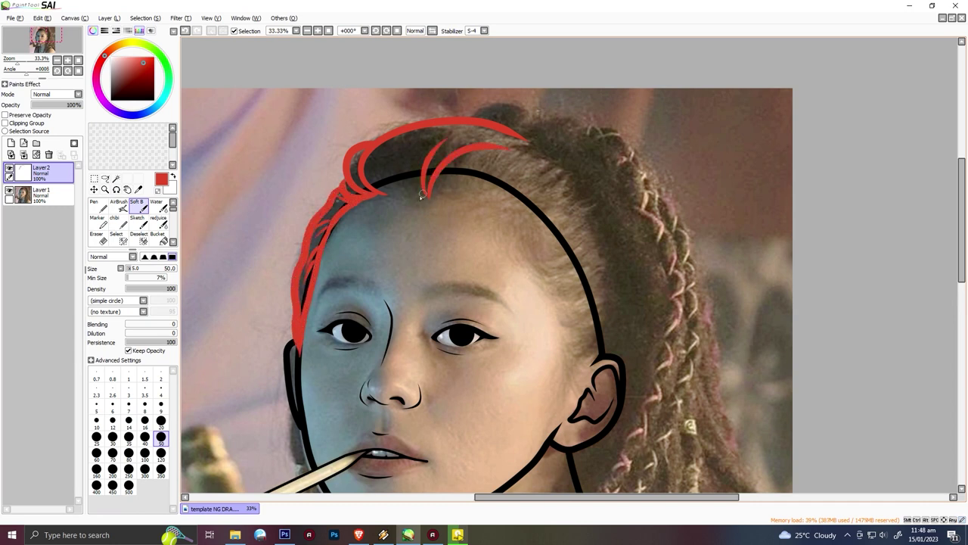
{"action": "left_click_drag", "start_coordinate": [420, 138], "coordinate": [402, 195]}
{"action": "key", "text": "ctrl+z"}
{"action": "left_click_drag", "start_coordinate": [445, 135], "coordinate": [420, 197]}
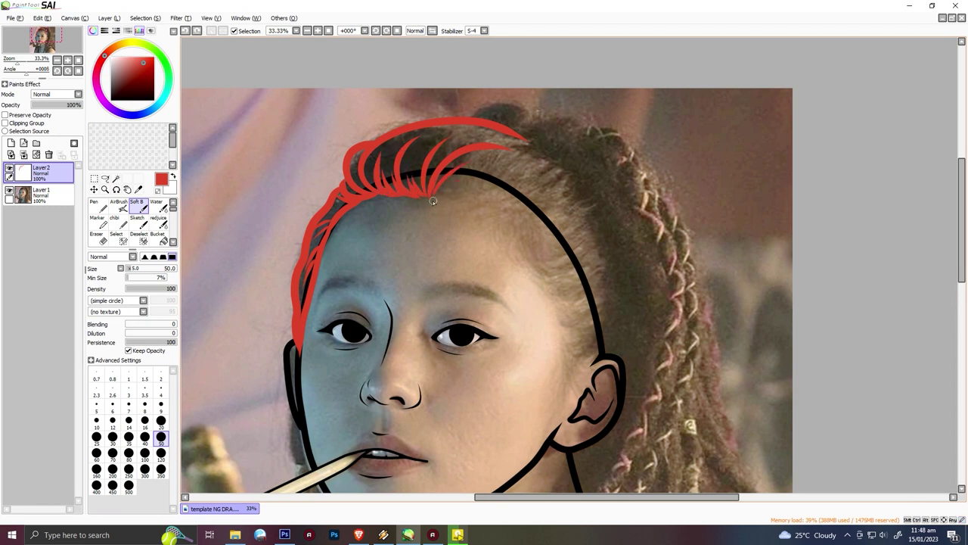
{"action": "key", "text": "ctrl+z"}
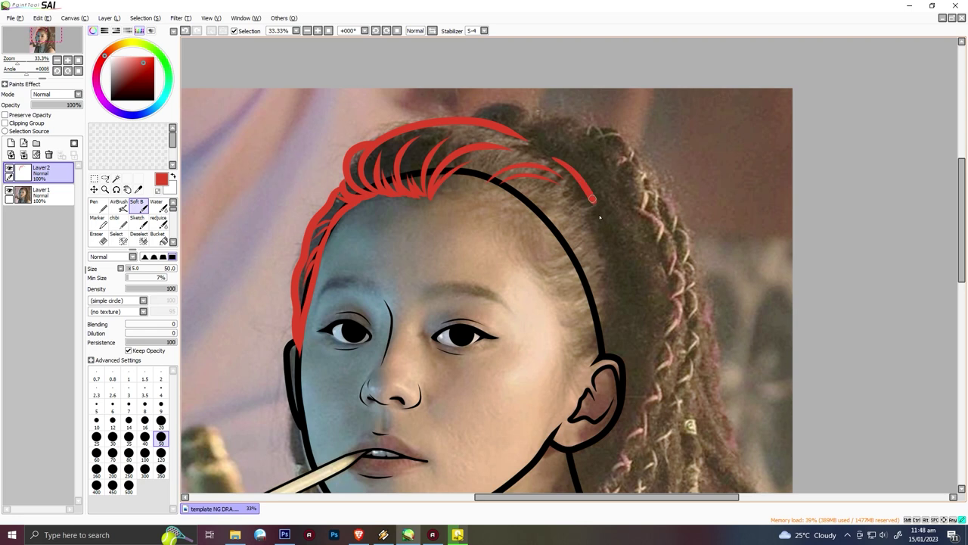
{"action": "mouse_move", "coordinate": [499, 168]}
{"action": "left_mouse_down"}
{"action": "mouse_move", "coordinate": [563, 165]}
{"action": "mouse_move", "coordinate": [592, 221]}
{"action": "left_mouse_up"}
- Add red strands down the right hairline past the ear
{"action": "left_click_drag", "start_coordinate": [504, 207], "coordinate": [538, 260]}
{"action": "mouse_move", "coordinate": [592, 241]}
{"action": "left_mouse_down"}
{"action": "mouse_move", "coordinate": [539, 255]}
{"action": "mouse_move", "coordinate": [590, 301]}
{"action": "mouse_move", "coordinate": [566, 350]}
{"action": "left_mouse_up"}
{"action": "key", "text": "ctrl+z"}
{"action": "left_click_drag", "start_coordinate": [558, 311], "coordinate": [566, 401]}
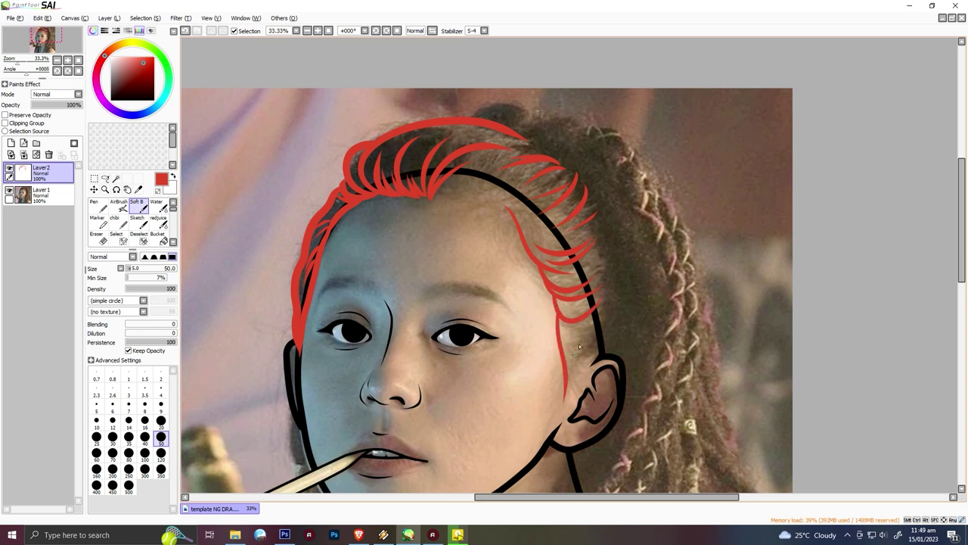
{"action": "key", "text": "ctrl+z"}
{"action": "mouse_move", "coordinate": [572, 368]}
{"action": "left_mouse_down"}
{"action": "mouse_move", "coordinate": [576, 384]}
{"action": "mouse_move", "coordinate": [573, 353]}
{"action": "left_mouse_up"}
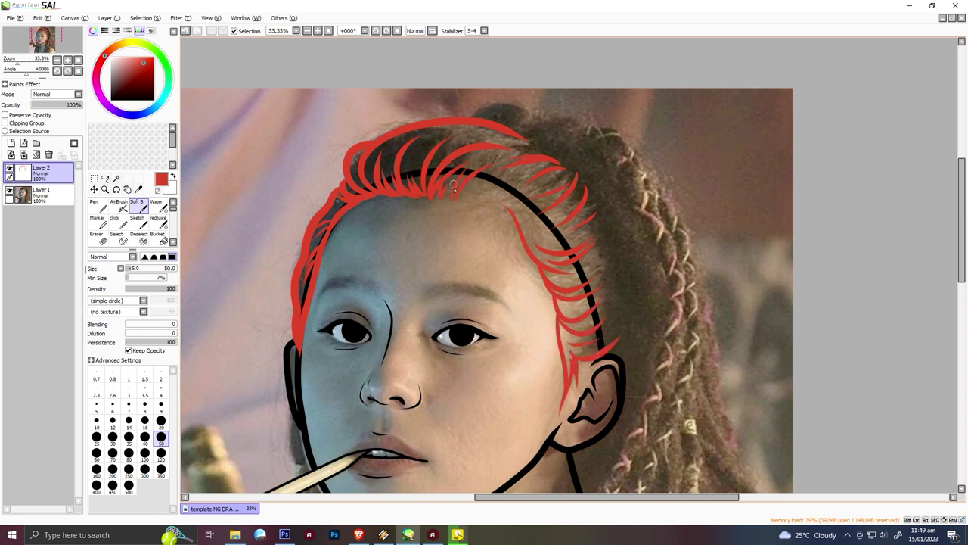
{"action": "key", "text": "ctrl+z"}
{"action": "mouse_move", "coordinate": [519, 190]}
{"action": "left_mouse_down"}
{"action": "mouse_move", "coordinate": [457, 207]}
{"action": "mouse_move", "coordinate": [505, 212]}
{"action": "left_mouse_up"}
{"action": "key", "text": "ctrl+z"}
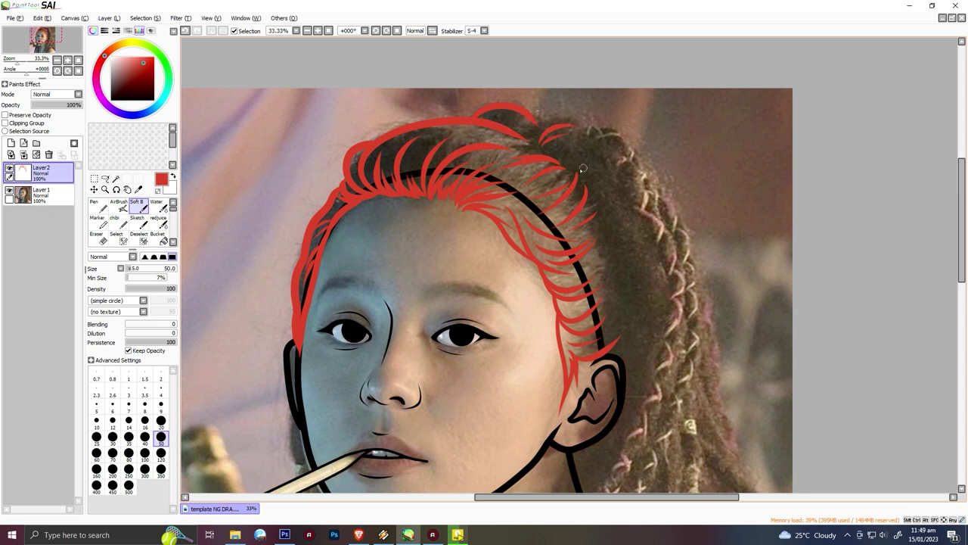
- Arc red strands down the back hair, then add a new layer with green paint
{"action": "left_click_drag", "start_coordinate": [577, 171], "coordinate": [624, 306]}
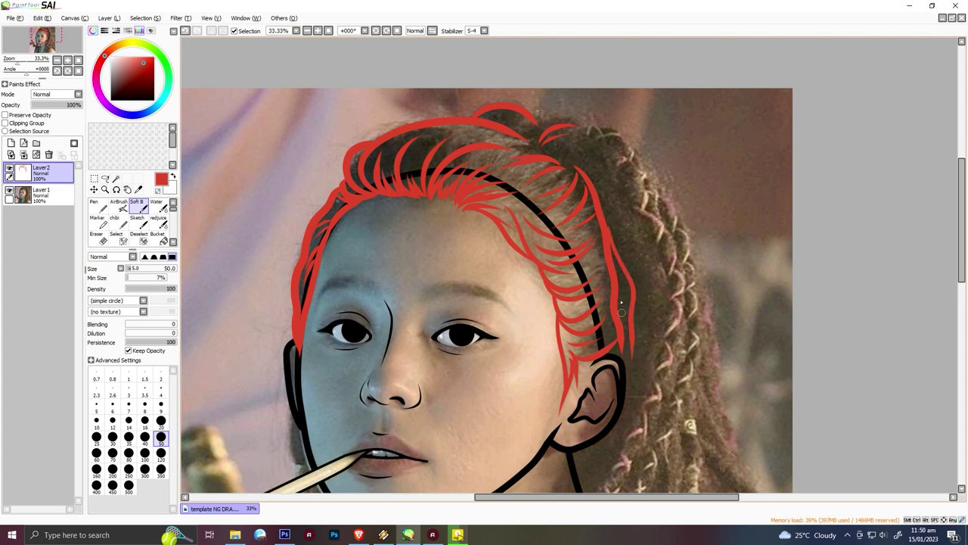
{"action": "mouse_move", "coordinate": [529, 133]}
{"action": "left_mouse_down"}
{"action": "mouse_move", "coordinate": [584, 120]}
{"action": "mouse_move", "coordinate": [664, 291]}
{"action": "left_mouse_up"}
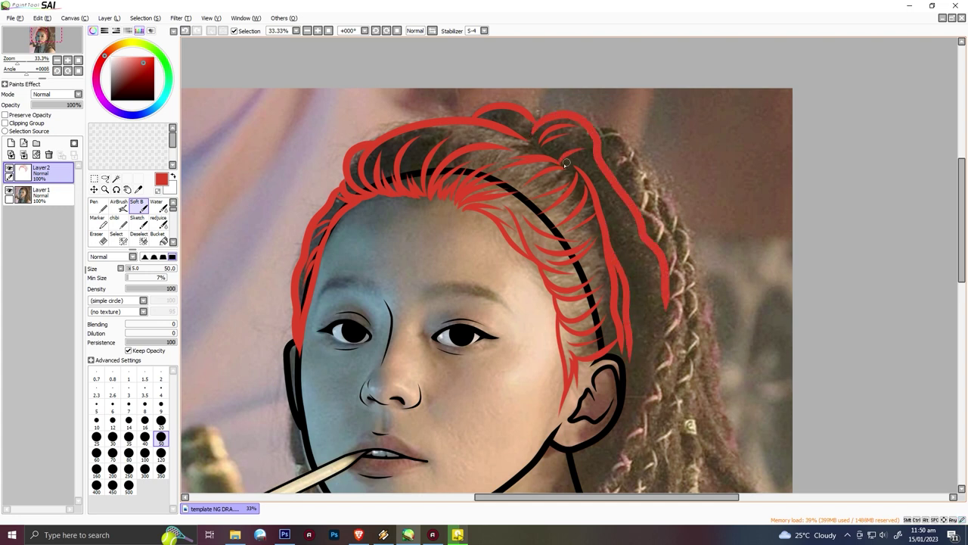
{"action": "key", "text": "ctrl+z"}
{"action": "left_click_drag", "start_coordinate": [522, 152], "coordinate": [554, 136]}
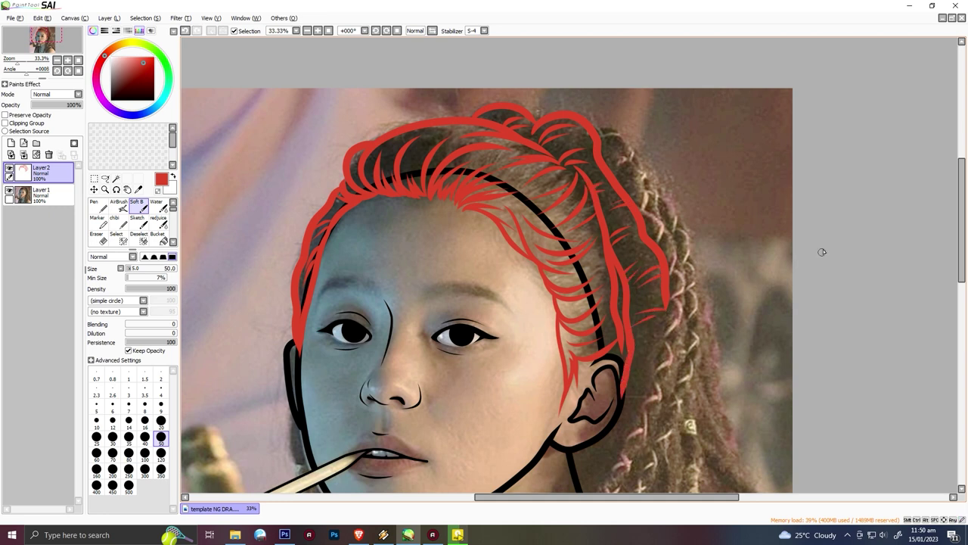
{"action": "left_click", "coordinate": [12, 143]}
{"action": "left_click", "coordinate": [147, 46]}
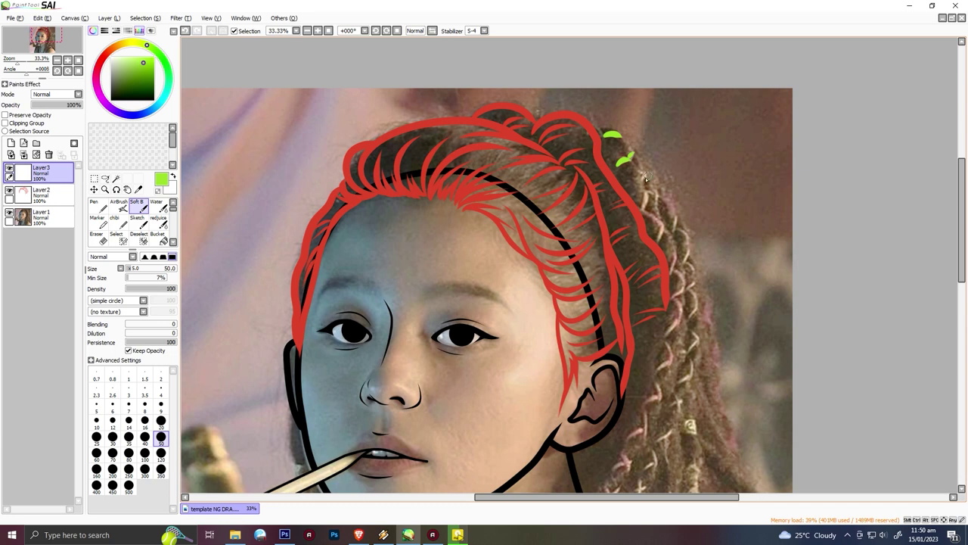
- Paint green wrap marks down the braids
{"action": "mouse_move", "coordinate": [650, 217]}
{"action": "left_mouse_down"}
{"action": "mouse_move", "coordinate": [673, 231]}
{"action": "mouse_move", "coordinate": [679, 290]}
{"action": "left_mouse_up"}
{"action": "mouse_move", "coordinate": [697, 279]}
{"action": "left_mouse_down"}
{"action": "mouse_move", "coordinate": [690, 310]}
{"action": "mouse_move", "coordinate": [667, 336]}
{"action": "left_mouse_up"}
{"action": "scroll", "coordinate": [667, 336], "scroll_direction": "down", "scroll_amount": 3}
{"action": "mouse_move", "coordinate": [670, 224]}
{"action": "left_mouse_down"}
{"action": "mouse_move", "coordinate": [669, 255]}
{"action": "mouse_move", "coordinate": [655, 257]}
{"action": "mouse_move", "coordinate": [690, 231]}
{"action": "mouse_move", "coordinate": [685, 264]}
{"action": "mouse_move", "coordinate": [646, 323]}
{"action": "mouse_move", "coordinate": [629, 329]}
{"action": "left_mouse_up"}
{"action": "scroll", "coordinate": [642, 325], "scroll_direction": "down", "scroll_amount": 3}
{"action": "left_click_drag", "start_coordinate": [682, 155], "coordinate": [672, 181]}
{"action": "mouse_move", "coordinate": [676, 192]}
{"action": "left_mouse_down"}
{"action": "mouse_move", "coordinate": [615, 241]}
{"action": "mouse_move", "coordinate": [584, 368]}
{"action": "left_mouse_up"}
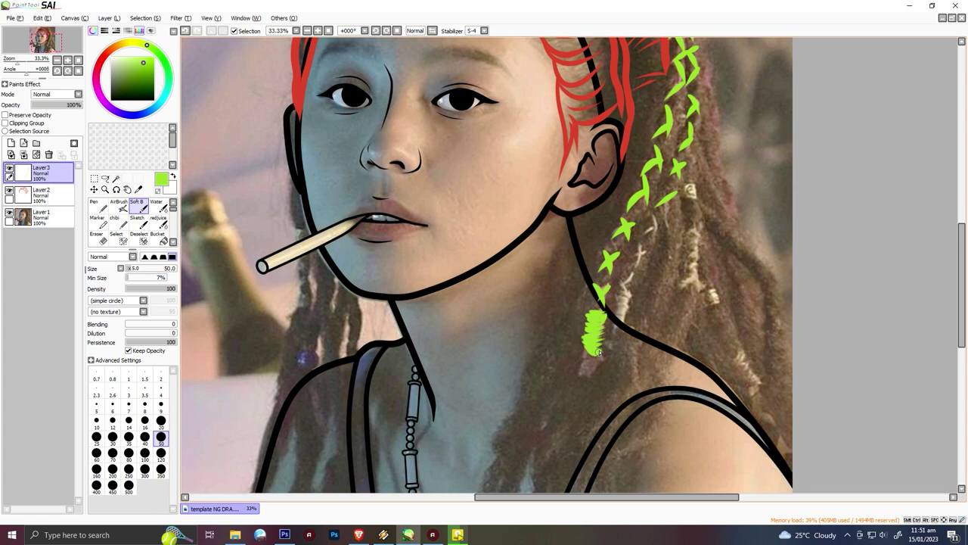
{"action": "mouse_move", "coordinate": [625, 289]}
{"action": "left_mouse_down"}
{"action": "mouse_move", "coordinate": [617, 311]}
{"action": "mouse_move", "coordinate": [662, 214]}
{"action": "mouse_move", "coordinate": [690, 186]}
{"action": "mouse_move", "coordinate": [696, 289]}
{"action": "left_mouse_up"}
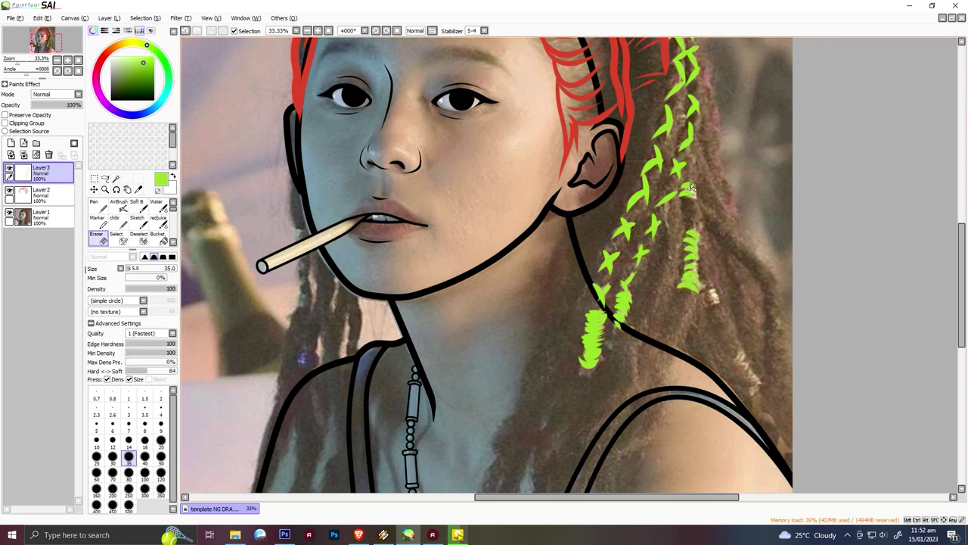
- Erase a stray green mark over the bead and add green wraps on the right and left braids
{"action": "left_click_drag", "start_coordinate": [688, 182], "coordinate": [690, 198]}
{"action": "left_click_drag", "start_coordinate": [731, 364], "coordinate": [760, 391]}
{"action": "mouse_move", "coordinate": [295, 225]}
{"action": "left_mouse_down"}
{"action": "mouse_move", "coordinate": [308, 239]}
{"action": "mouse_move", "coordinate": [305, 307]}
{"action": "left_mouse_up"}
{"action": "left_click_drag", "start_coordinate": [344, 338], "coordinate": [362, 354]}
{"action": "left_click_drag", "start_coordinate": [960, 252], "coordinate": [954, 273]}
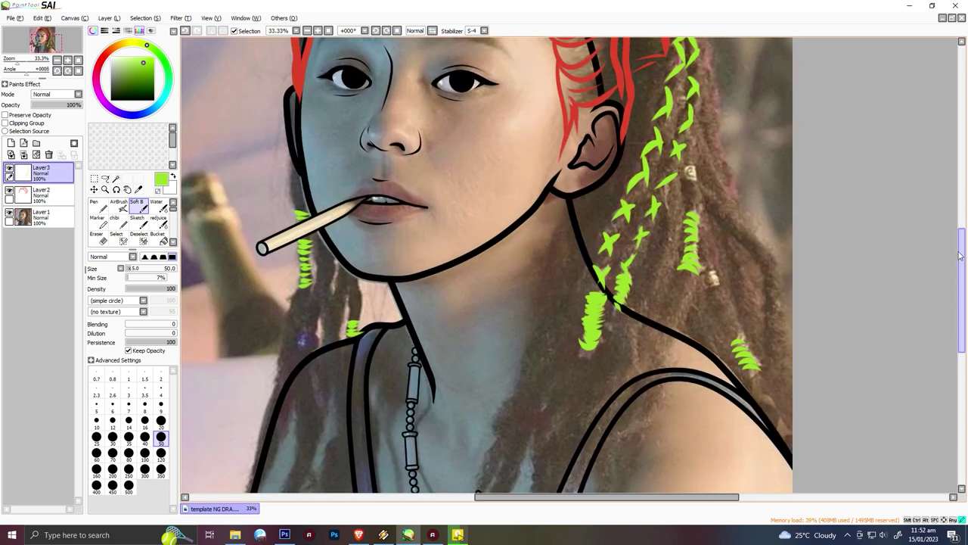
{"action": "left_click_drag", "start_coordinate": [292, 326], "coordinate": [271, 362]}
{"action": "left_click_drag", "start_coordinate": [286, 347], "coordinate": [268, 369]}
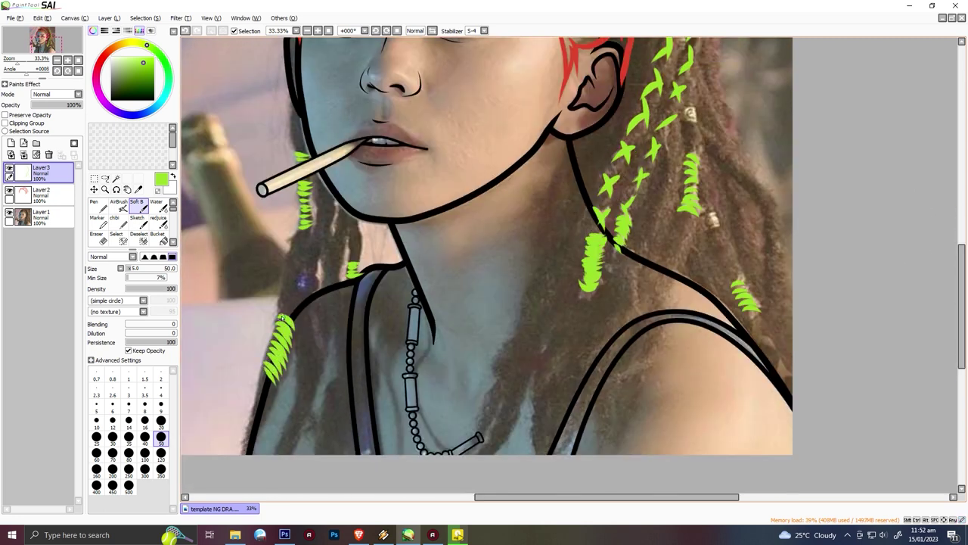
{"action": "scroll", "coordinate": [281, 378], "scroll_direction": "down", "scroll_amount": 1}
{"action": "left_click_drag", "start_coordinate": [961, 302], "coordinate": [962, 242]}
- On the red hair layer, outline the braid's edges in strong red
{"action": "left_click", "coordinate": [42, 193]}
{"action": "left_click", "coordinate": [116, 57]}
{"action": "left_click", "coordinate": [149, 62]}
{"action": "mouse_move", "coordinate": [538, 111]}
{"action": "left_mouse_down"}
{"action": "mouse_move", "coordinate": [578, 175]}
{"action": "mouse_move", "coordinate": [587, 253]}
{"action": "mouse_move", "coordinate": [528, 408]}
{"action": "left_mouse_up"}
{"action": "left_click_drag", "start_coordinate": [574, 218], "coordinate": [519, 401]}
{"action": "mouse_move", "coordinate": [536, 102]}
{"action": "left_mouse_down"}
{"action": "mouse_move", "coordinate": [578, 162]}
{"action": "mouse_move", "coordinate": [599, 242]}
{"action": "mouse_move", "coordinate": [548, 393]}
{"action": "left_mouse_up"}
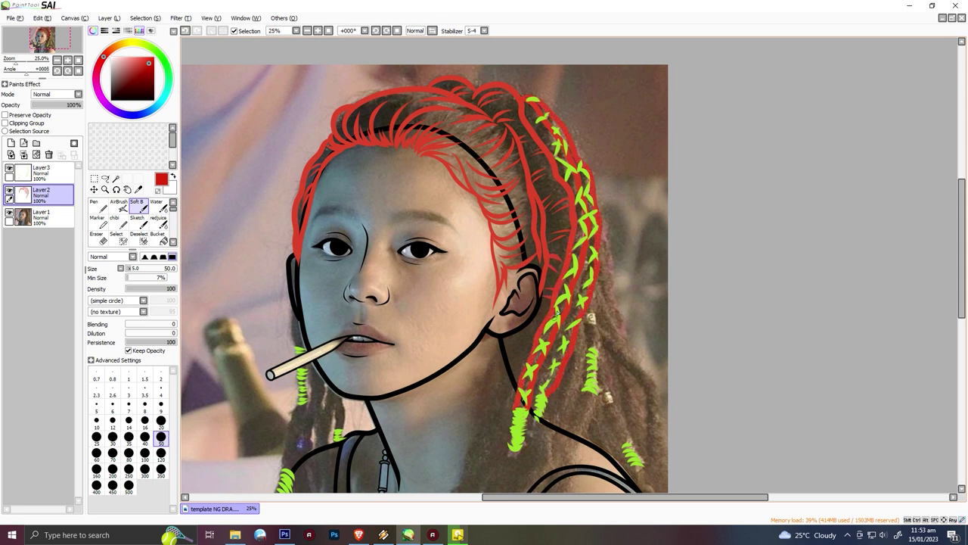
- Extend the red braid outline and trace the left braid's edges to the bottom
{"action": "left_click_drag", "start_coordinate": [572, 296], "coordinate": [540, 388]}
{"action": "left_click_drag", "start_coordinate": [609, 256], "coordinate": [622, 338]}
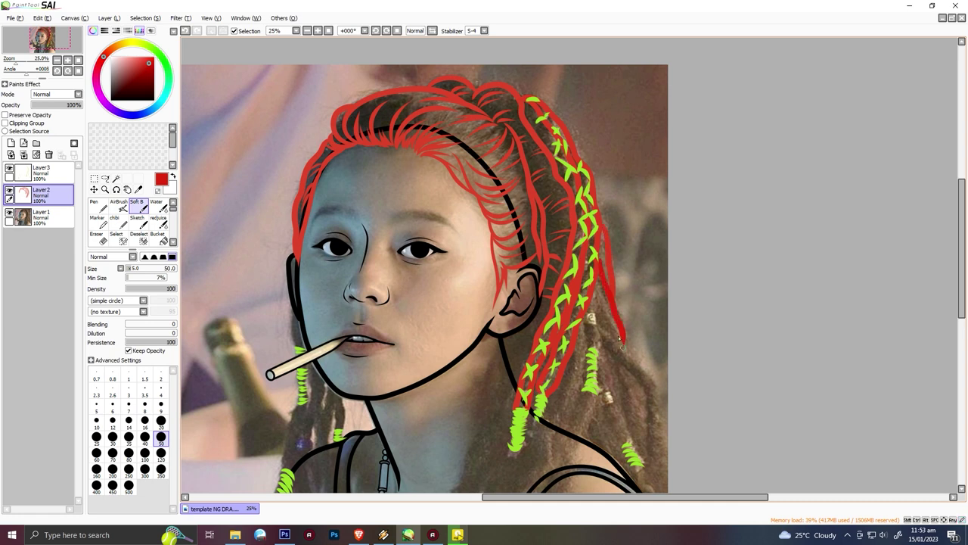
{"action": "scroll", "coordinate": [454, 226], "scroll_direction": "down", "scroll_amount": 3}
{"action": "scroll", "coordinate": [378, 211], "scroll_direction": "down", "scroll_amount": 2}
{"action": "mouse_move", "coordinate": [292, 161]}
{"action": "left_mouse_down"}
{"action": "mouse_move", "coordinate": [296, 266]}
{"action": "mouse_move", "coordinate": [254, 428]}
{"action": "left_mouse_up"}
{"action": "left_click_drag", "start_coordinate": [276, 379], "coordinate": [261, 435]}
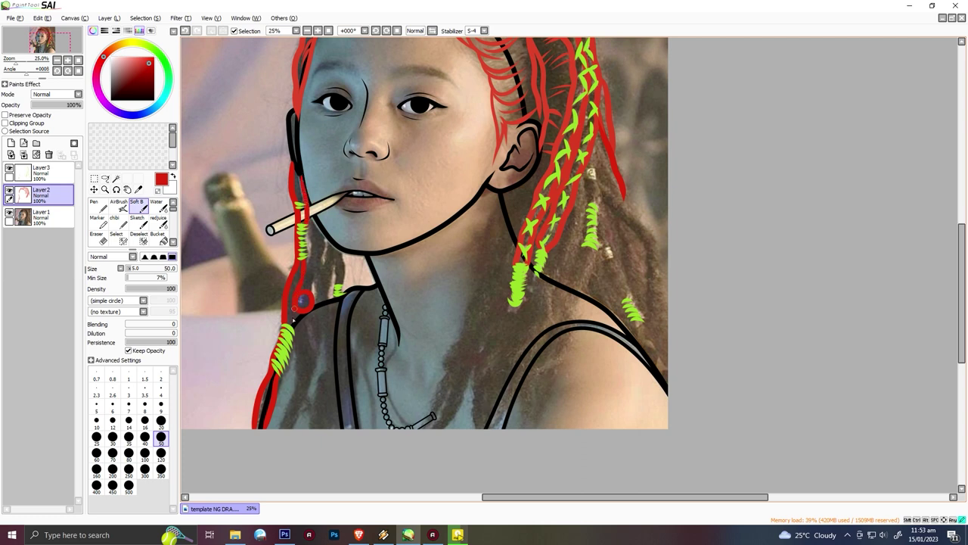
{"action": "left_click_drag", "start_coordinate": [301, 308], "coordinate": [291, 390]}
{"action": "left_click_drag", "start_coordinate": [310, 375], "coordinate": [299, 428]}
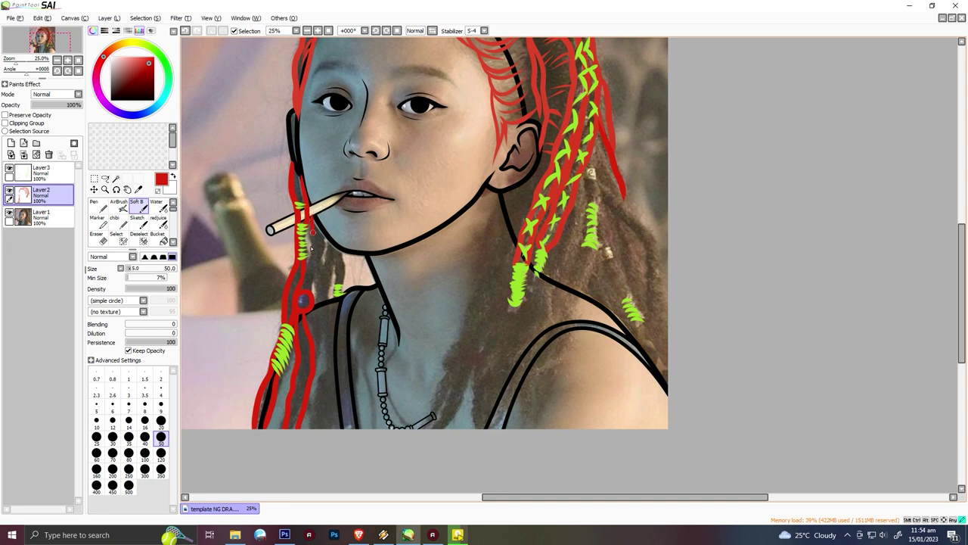
- Add long red strands down the left braid and across the right shoulder to the chain
{"action": "left_click_drag", "start_coordinate": [328, 240], "coordinate": [312, 295]}
{"action": "left_click_drag", "start_coordinate": [314, 246], "coordinate": [317, 262]}
{"action": "left_click_drag", "start_coordinate": [329, 239], "coordinate": [325, 318]}
{"action": "left_click_drag", "start_coordinate": [316, 284], "coordinate": [318, 313]}
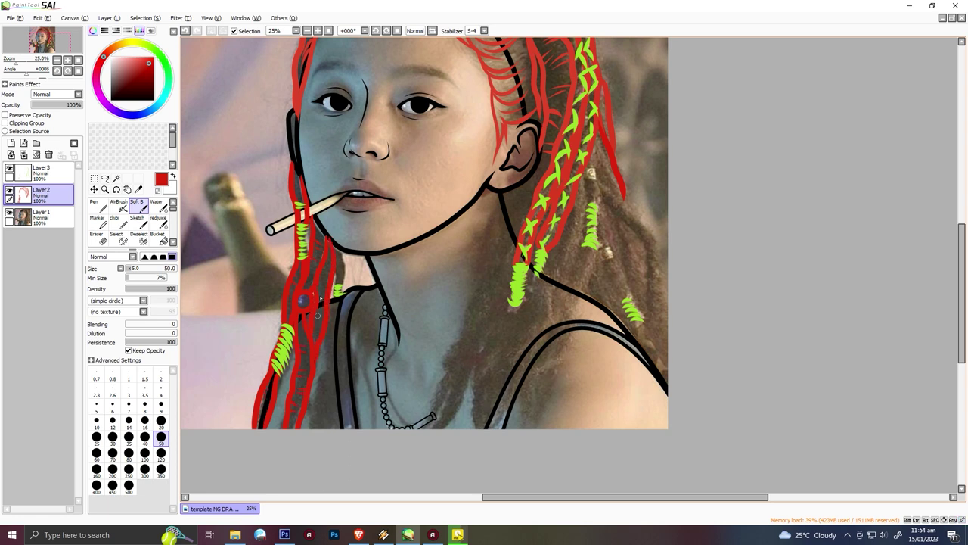
{"action": "left_click_drag", "start_coordinate": [342, 247], "coordinate": [340, 417]}
{"action": "left_click_drag", "start_coordinate": [332, 296], "coordinate": [323, 389]}
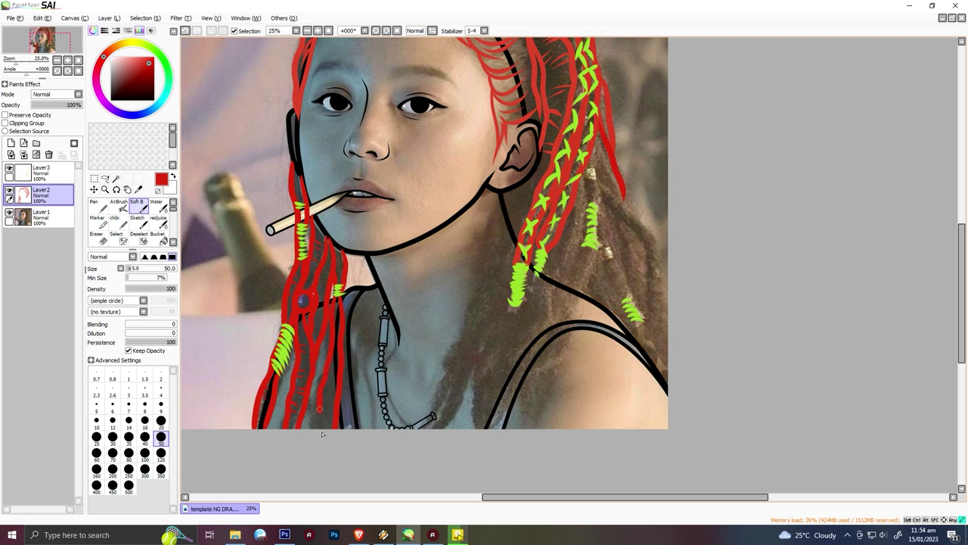
{"action": "left_click_drag", "start_coordinate": [493, 198], "coordinate": [489, 224]}
{"action": "left_click_drag", "start_coordinate": [538, 156], "coordinate": [423, 427]}
{"action": "left_click_drag", "start_coordinate": [513, 270], "coordinate": [449, 391]}
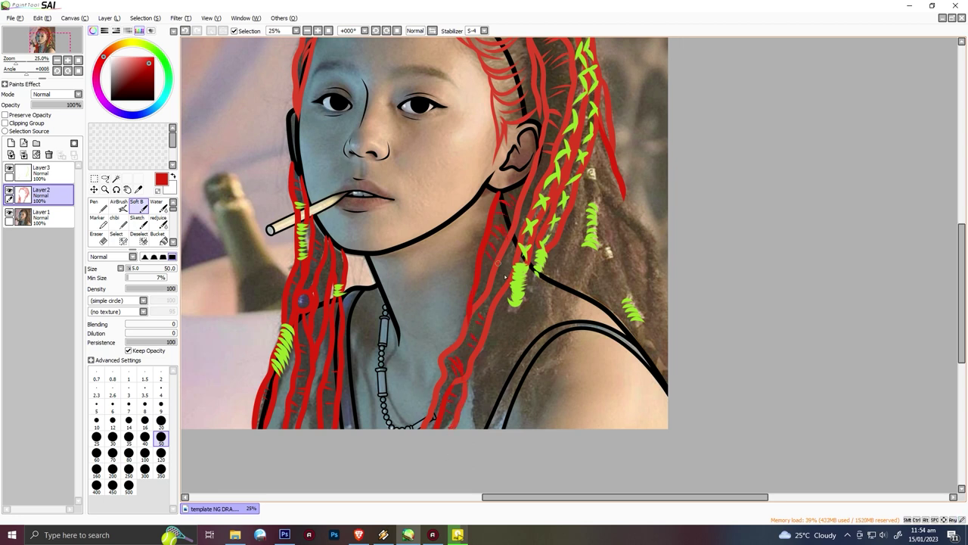
- Draw long red strands down the right-side dreadlocks and ring both beads in red, undoing a stray dot
{"action": "left_click_drag", "start_coordinate": [518, 304], "coordinate": [499, 428]}
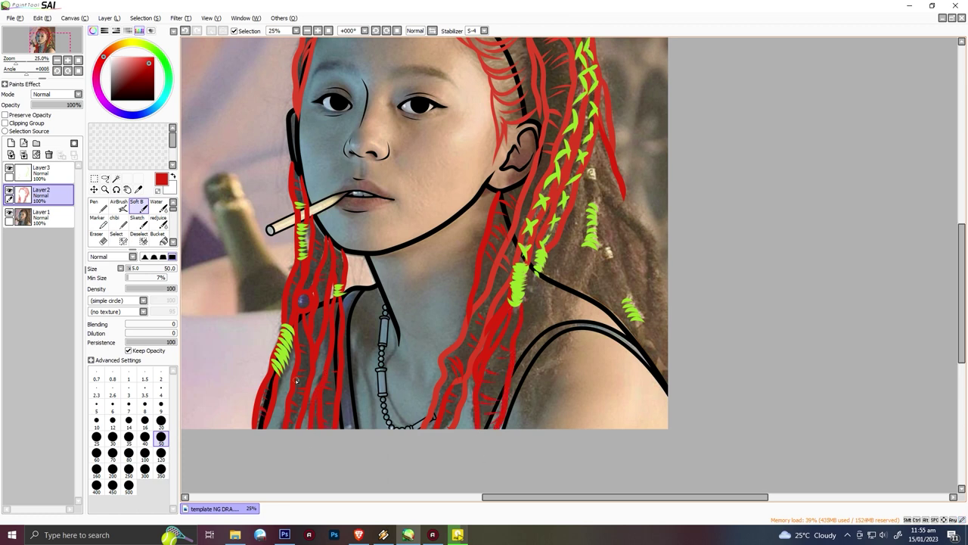
{"action": "left_click_drag", "start_coordinate": [582, 175], "coordinate": [584, 179]}
{"action": "left_click_drag", "start_coordinate": [605, 245], "coordinate": [604, 251]}
{"action": "mouse_move", "coordinate": [579, 182]}
{"action": "left_mouse_down"}
{"action": "mouse_move", "coordinate": [574, 242]}
{"action": "mouse_move", "coordinate": [509, 428]}
{"action": "left_mouse_up"}
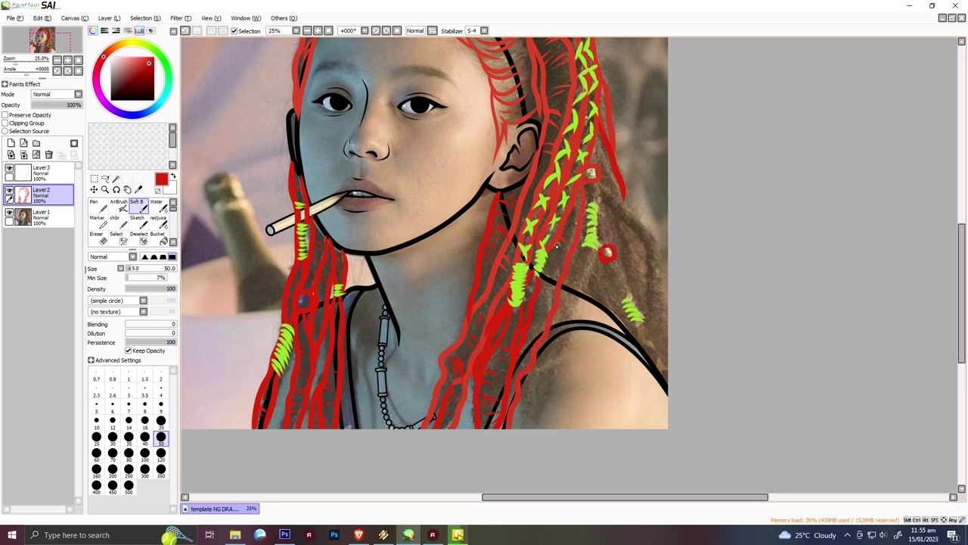
{"action": "left_click_drag", "start_coordinate": [576, 274], "coordinate": [529, 428]}
{"action": "left_click_drag", "start_coordinate": [596, 248], "coordinate": [541, 425]}
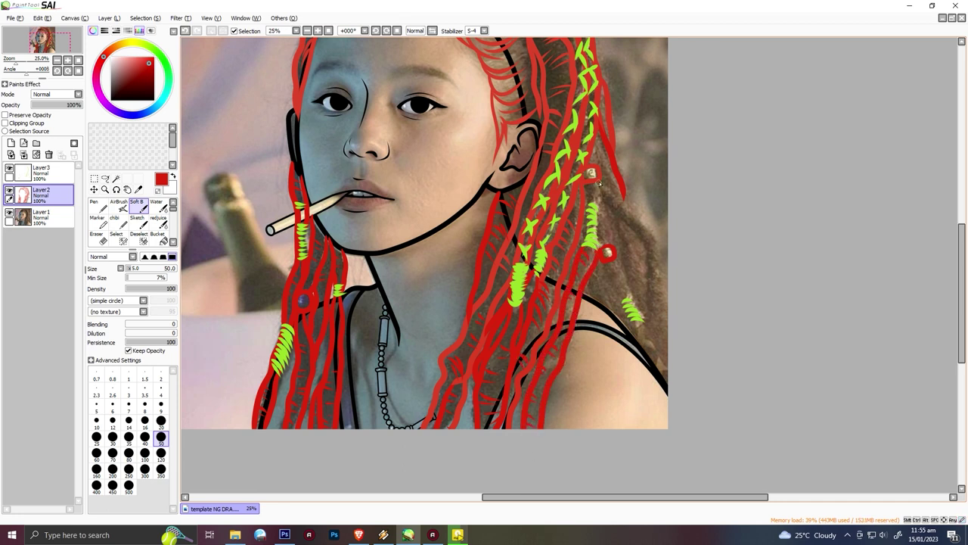
{"action": "mouse_move", "coordinate": [608, 190]}
{"action": "left_mouse_down"}
{"action": "mouse_move", "coordinate": [665, 310]}
{"action": "mouse_move", "coordinate": [645, 313]}
{"action": "left_mouse_up"}
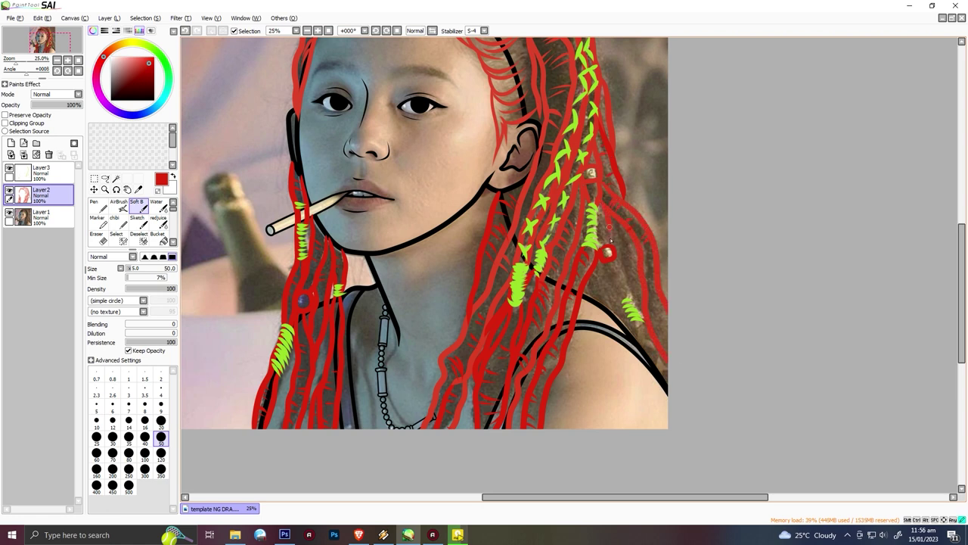
{"action": "key", "text": "ctrl+z"}
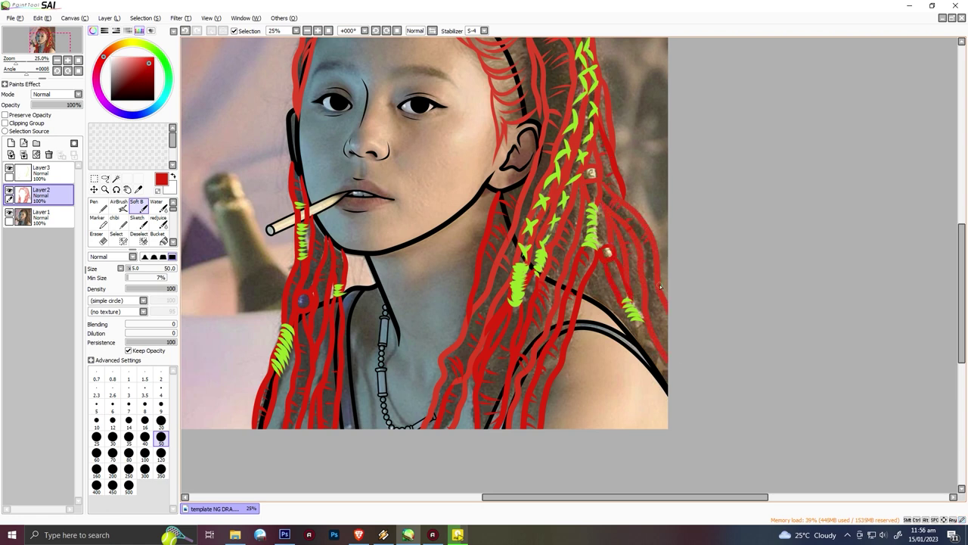
{"action": "left_click_drag", "start_coordinate": [640, 321], "coordinate": [661, 360]}
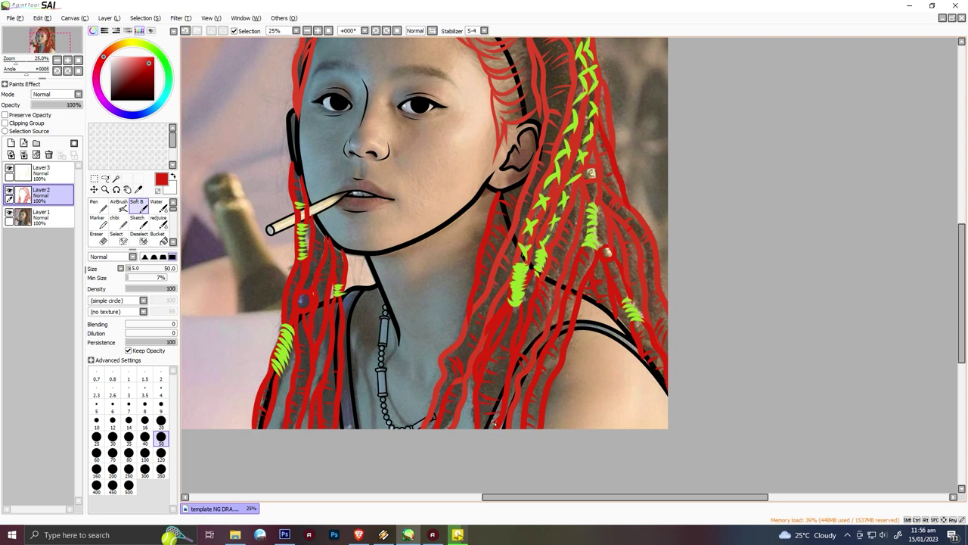
- Add one more red strand down to the bottom edge and create a new layer for black lineart
{"action": "scroll", "coordinate": [925, 330], "scroll_direction": "up", "scroll_amount": 3}
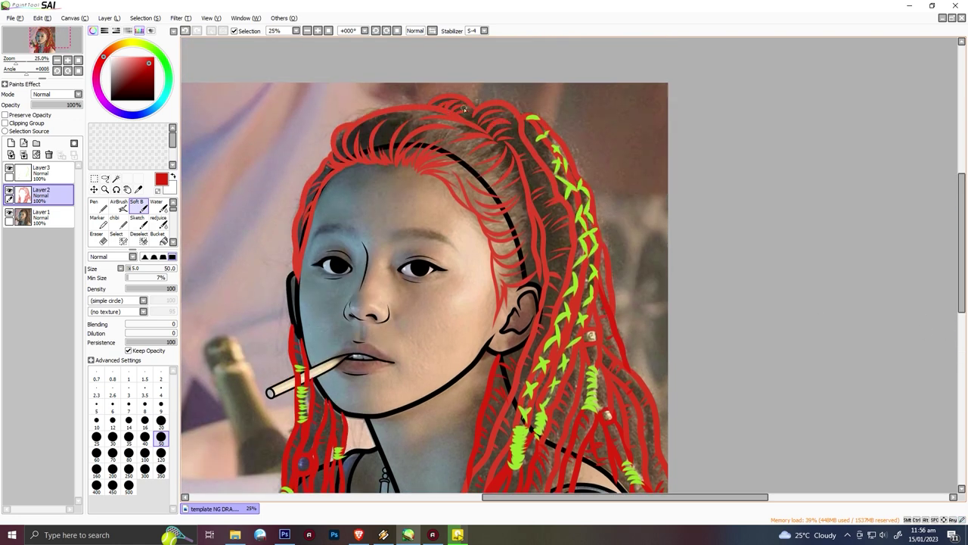
{"action": "scroll", "coordinate": [643, 340], "scroll_direction": "down", "scroll_amount": 3}
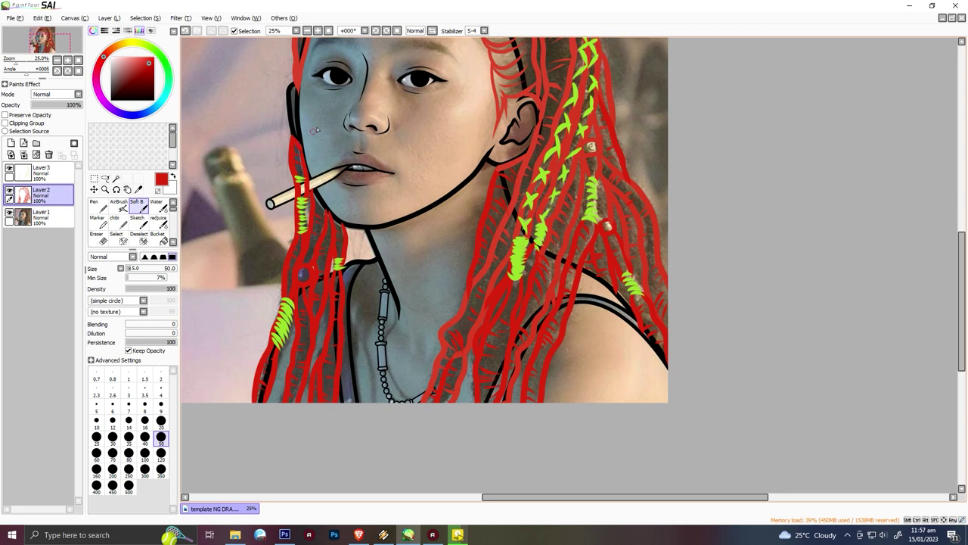
{"action": "scroll", "coordinate": [941, 293], "scroll_direction": "up", "scroll_amount": 1}
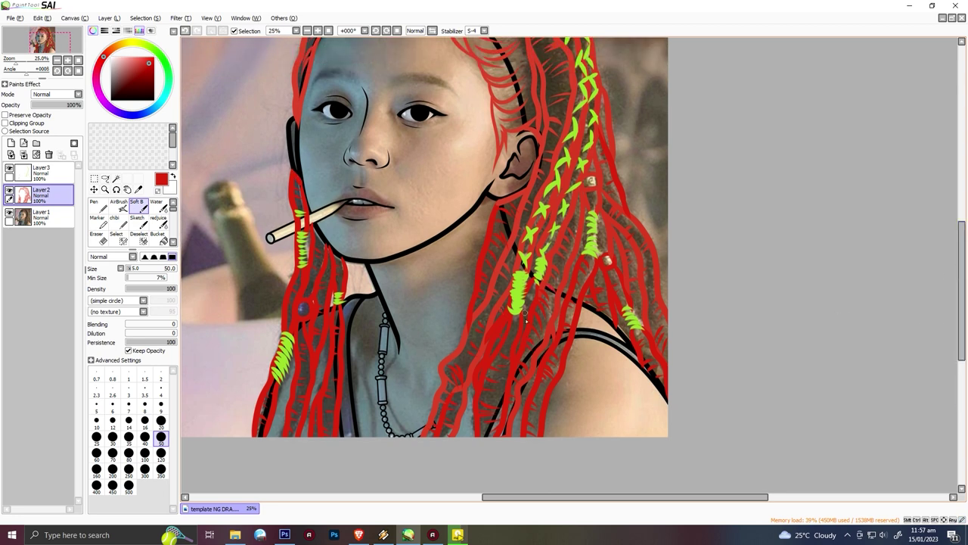
{"action": "left_click_drag", "start_coordinate": [477, 392], "coordinate": [471, 435]}
{"action": "scroll", "coordinate": [651, 386], "scroll_direction": "up", "scroll_amount": 4}
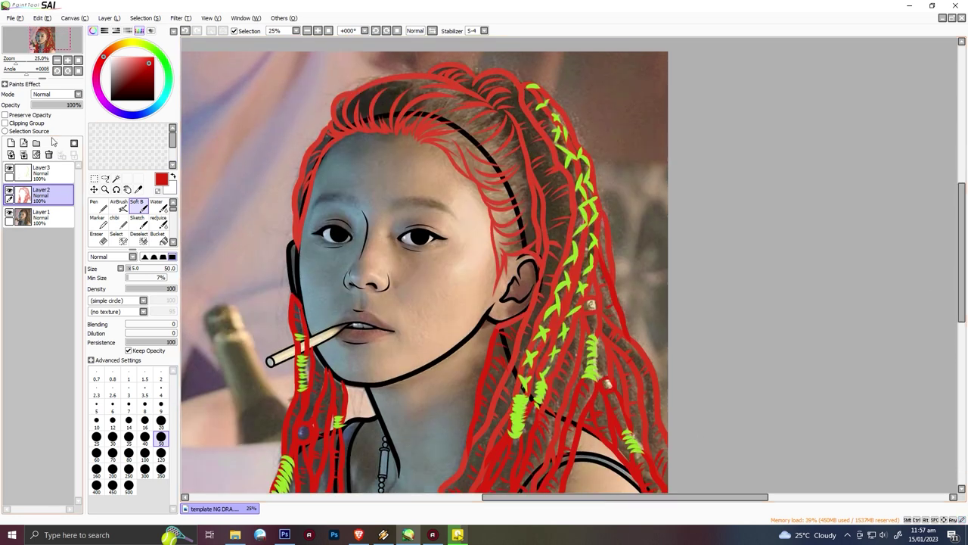
{"action": "left_click", "coordinate": [11, 142]}
{"action": "scroll", "coordinate": [575, 302], "scroll_direction": "up", "scroll_amount": 3}
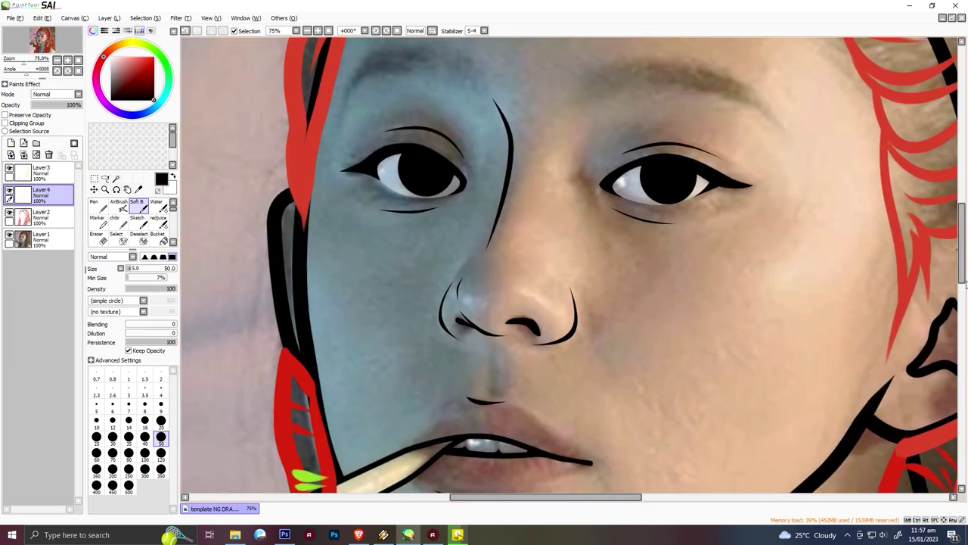
- With a smaller brush, draw feathery black hair strokes forming the first arched eyebrow
{"action": "scroll", "coordinate": [961, 282], "scroll_direction": "up", "scroll_amount": 3}
{"action": "key", "text": "bracketleft"}
{"action": "key", "text": "bracketleft"}
{"action": "key", "text": "bracketleft"}
{"action": "left_click_drag", "start_coordinate": [591, 228], "coordinate": [651, 198]}
{"action": "left_click_drag", "start_coordinate": [643, 206], "coordinate": [744, 221]}
{"action": "key", "text": "ctrl+z"}
{"action": "left_click_drag", "start_coordinate": [663, 203], "coordinate": [783, 257]}
{"action": "mouse_move", "coordinate": [622, 219]}
{"action": "left_mouse_down"}
{"action": "mouse_move", "coordinate": [684, 201]}
{"action": "mouse_move", "coordinate": [681, 211]}
{"action": "mouse_move", "coordinate": [719, 204]}
{"action": "mouse_move", "coordinate": [778, 255]}
{"action": "left_mouse_up"}
{"action": "left_click_drag", "start_coordinate": [669, 226], "coordinate": [700, 210]}
{"action": "left_click_drag", "start_coordinate": [607, 226], "coordinate": [638, 208]}
{"action": "left_click_drag", "start_coordinate": [730, 212], "coordinate": [785, 254]}
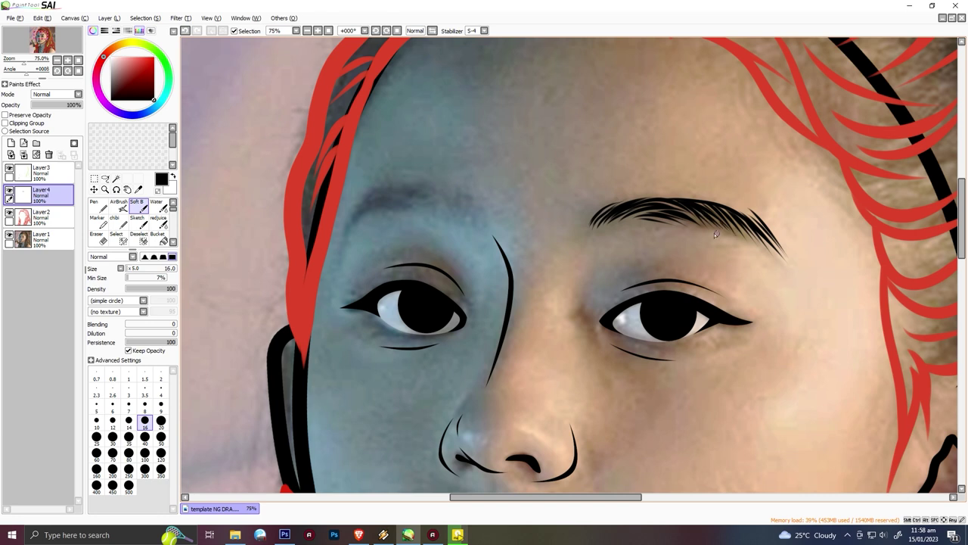
- Mirror the canvas and draw hair strokes for the other eyebrow
{"action": "key", "text": "h"}
{"action": "left_click_drag", "start_coordinate": [655, 223], "coordinate": [696, 193]}
{"action": "mouse_move", "coordinate": [671, 216]}
{"action": "left_mouse_down"}
{"action": "mouse_move", "coordinate": [759, 188]}
{"action": "mouse_move", "coordinate": [802, 257]}
{"action": "left_mouse_up"}
- On a new layer, draw fine black lower lashes under both eyes, flipping the canvas back
{"action": "key", "text": "ctrl+shift+n"}
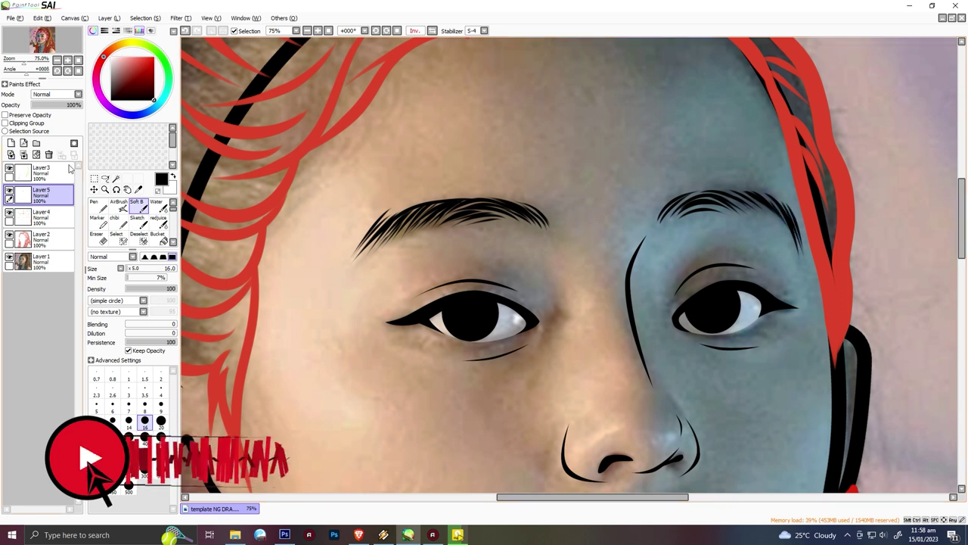
{"action": "left_click", "coordinate": [41, 240]}
{"action": "left_click", "coordinate": [11, 142]}
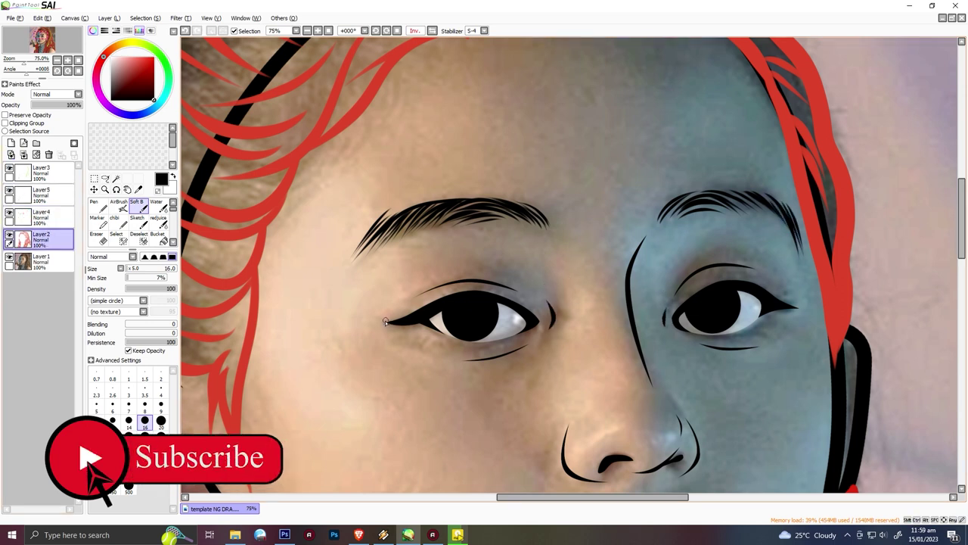
{"action": "key", "text": "bracketleft"}
{"action": "left_click_drag", "start_coordinate": [420, 330], "coordinate": [426, 338]}
{"action": "left_click_drag", "start_coordinate": [431, 335], "coordinate": [447, 347]}
{"action": "left_click_drag", "start_coordinate": [507, 341], "coordinate": [515, 350]}
{"action": "left_click_drag", "start_coordinate": [468, 341], "coordinate": [492, 349]}
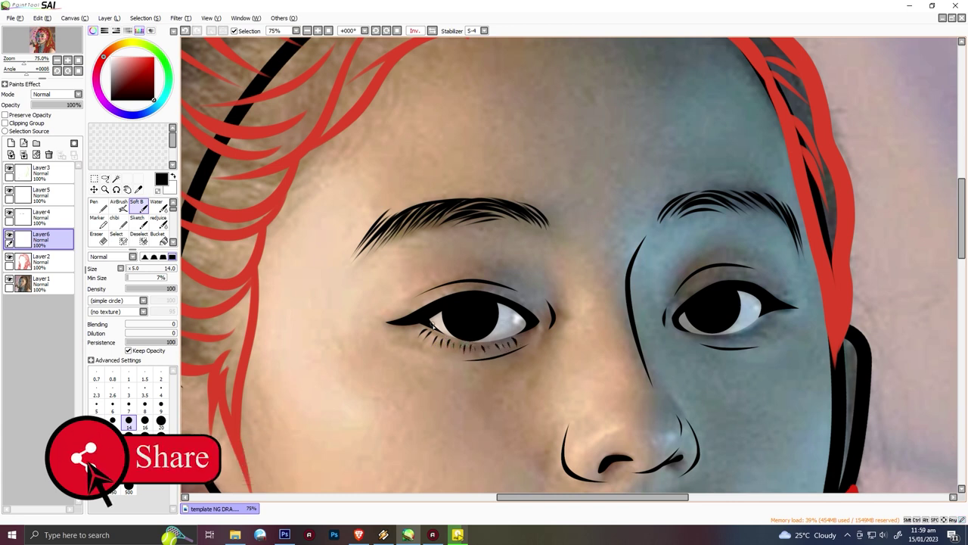
{"action": "key", "text": "h"}
{"action": "left_click_drag", "start_coordinate": [388, 336], "coordinate": [391, 342]}
{"action": "left_click_drag", "start_coordinate": [376, 326], "coordinate": [372, 333]}
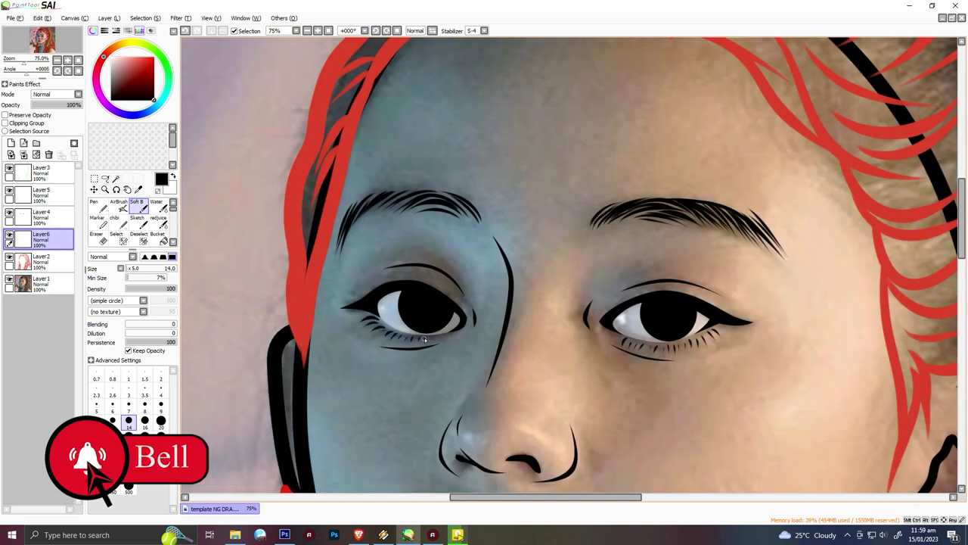
{"action": "scroll", "coordinate": [412, 250], "scroll_direction": "down", "scroll_amount": 3}
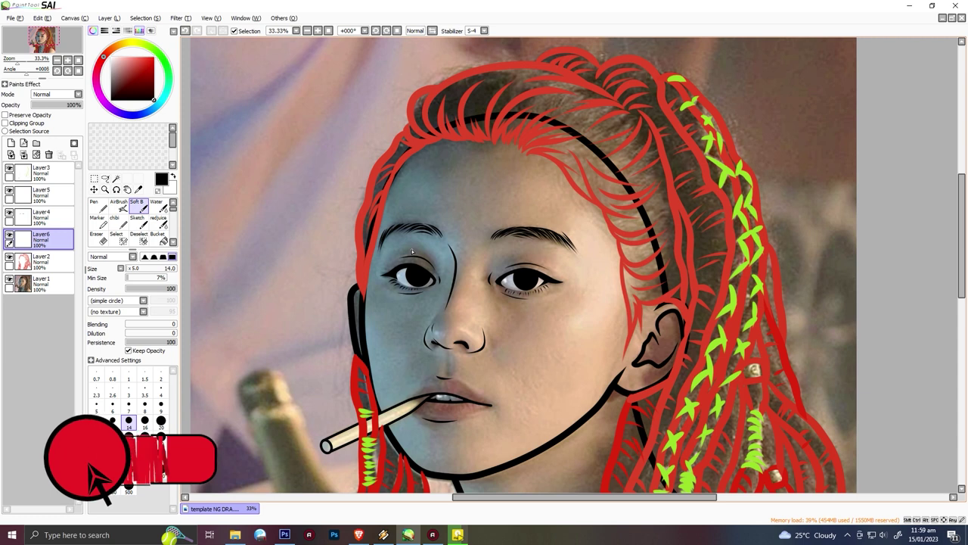
- Delete Layer6 and drag the red hair layers from the copy document into the template
{"action": "left_click", "coordinate": [15, 17]}
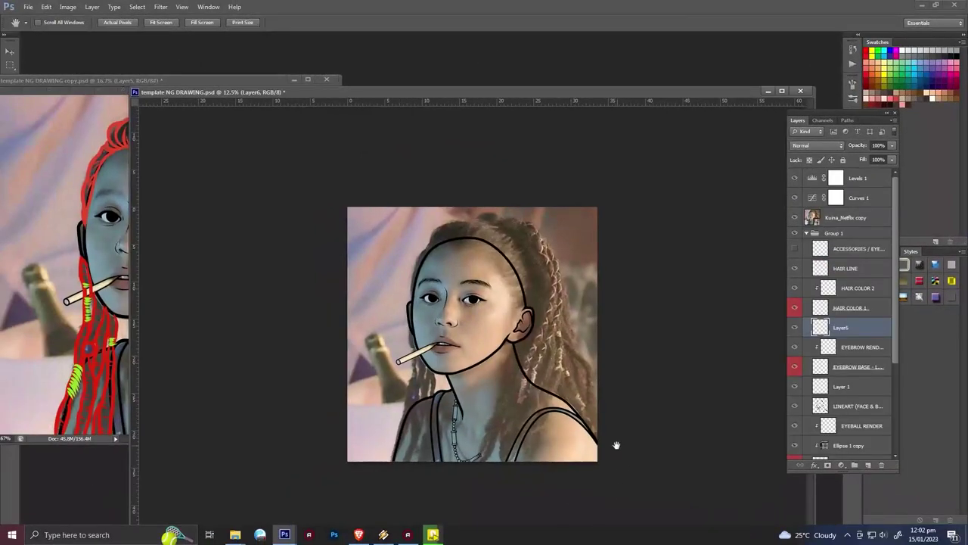
{"action": "left_click", "coordinate": [795, 328]}
{"action": "key", "text": "Delete"}
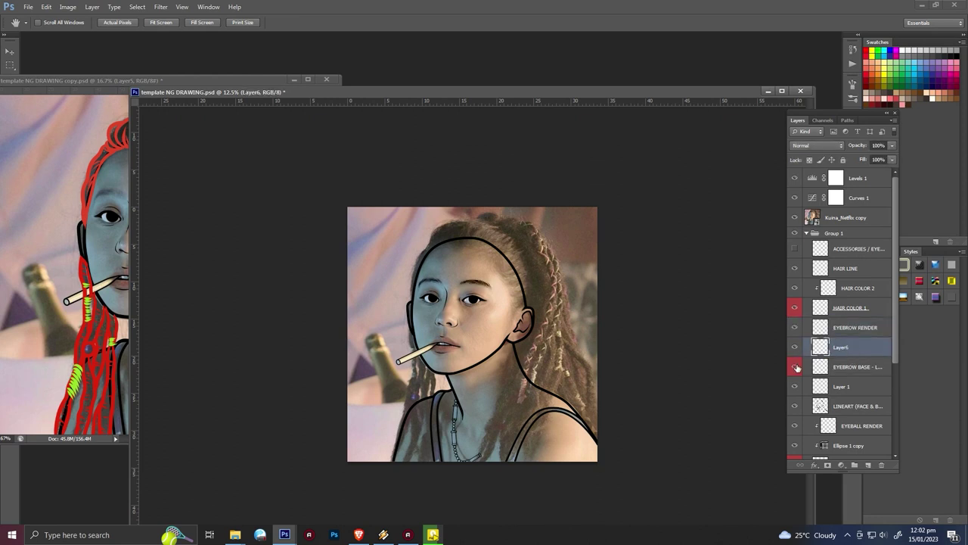
{"action": "right_click", "coordinate": [858, 331]}
{"action": "key", "text": "Escape"}
{"action": "key", "text": "ctrl+Tab"}
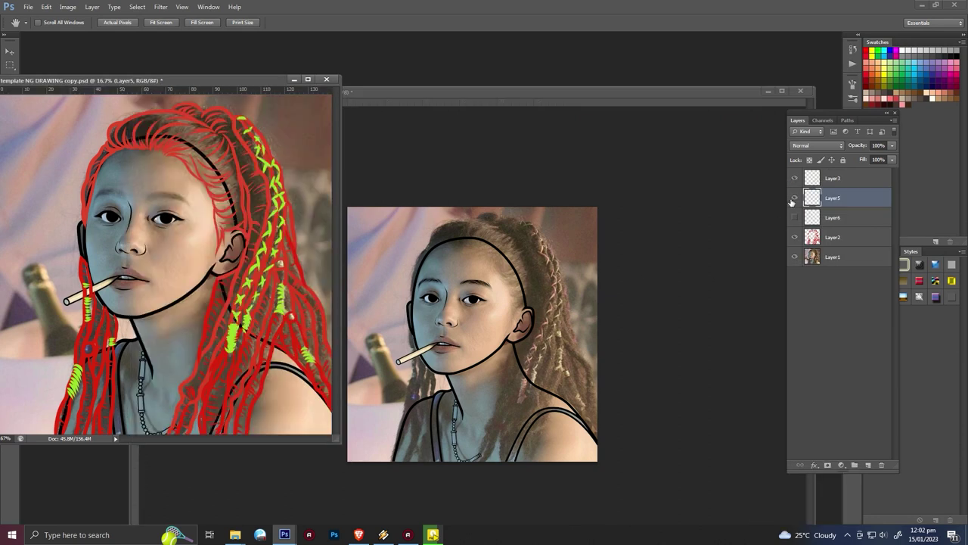
{"action": "left_click", "coordinate": [794, 177]}
{"action": "left_click_drag", "start_coordinate": [832, 177], "coordinate": [469, 333]}
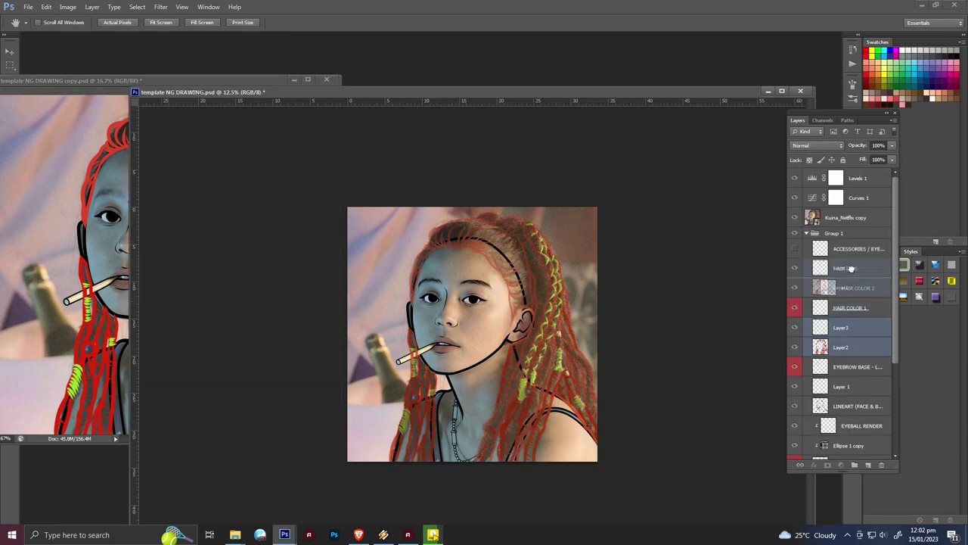
- Group the top layers into Group 2, merge the hair strokes into HAIR LINE, and add a Color Overlay
{"action": "left_click", "coordinate": [794, 218]}
{"action": "left_click", "coordinate": [794, 197]}
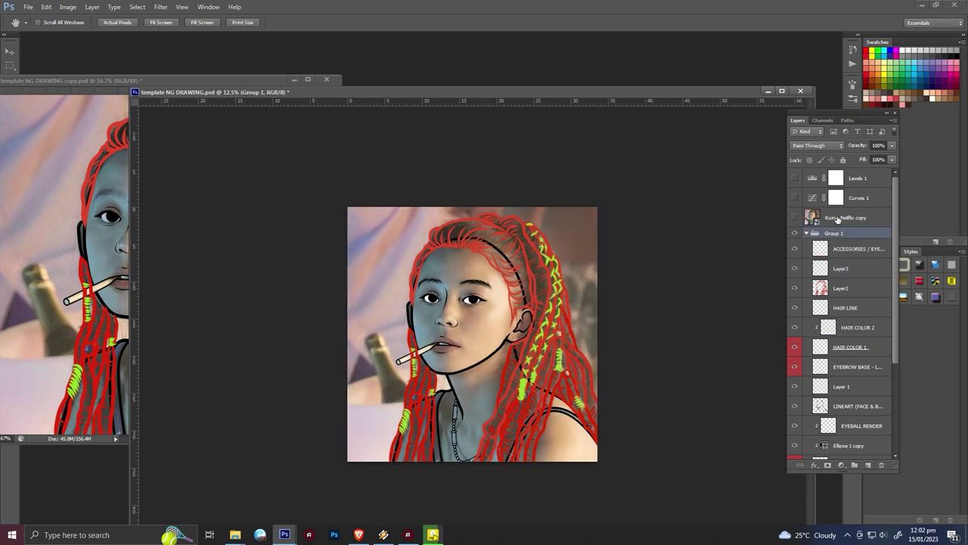
{"action": "key", "text": "ctrl+g"}
{"action": "left_click", "coordinate": [844, 221]}
{"action": "key", "text": "ctrl+e"}
{"action": "key", "text": "ctrl+e"}
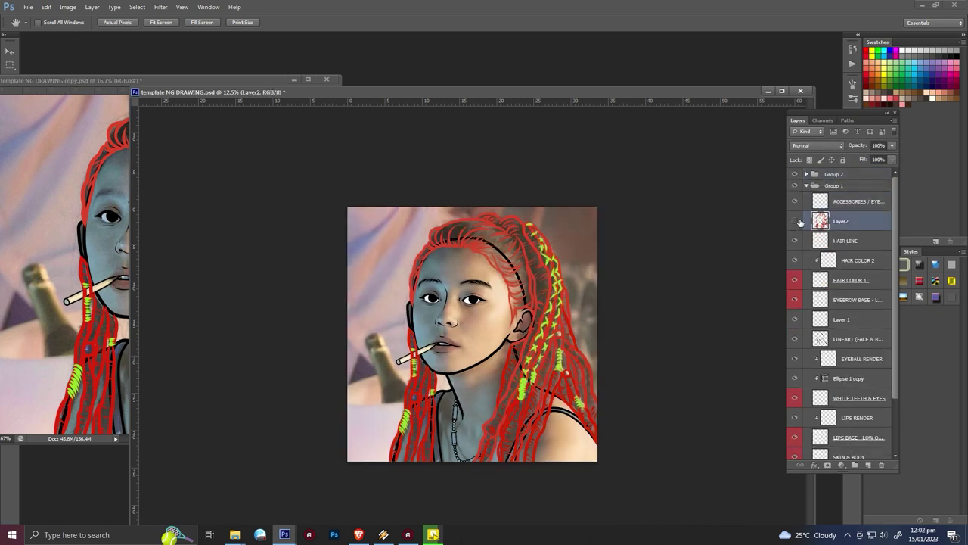
{"action": "left_click", "coordinate": [813, 465]}
{"action": "left_click", "coordinate": [839, 416]}
- Apply a black Color Overlay to the HAIR LINE layer
{"action": "left_click", "coordinate": [726, 251]}
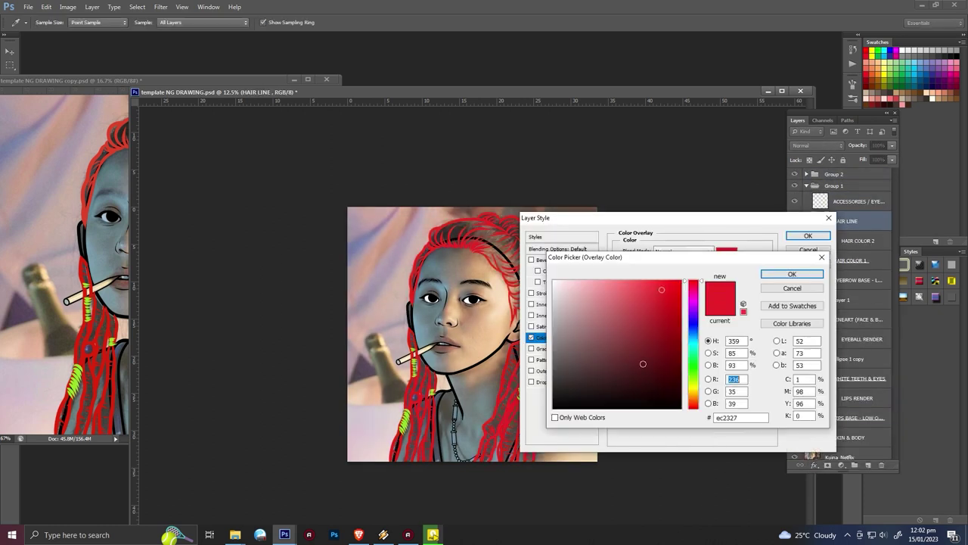
{"action": "left_click", "coordinate": [605, 419]}
{"action": "key", "text": "Return"}
{"action": "left_click", "coordinate": [808, 236]}
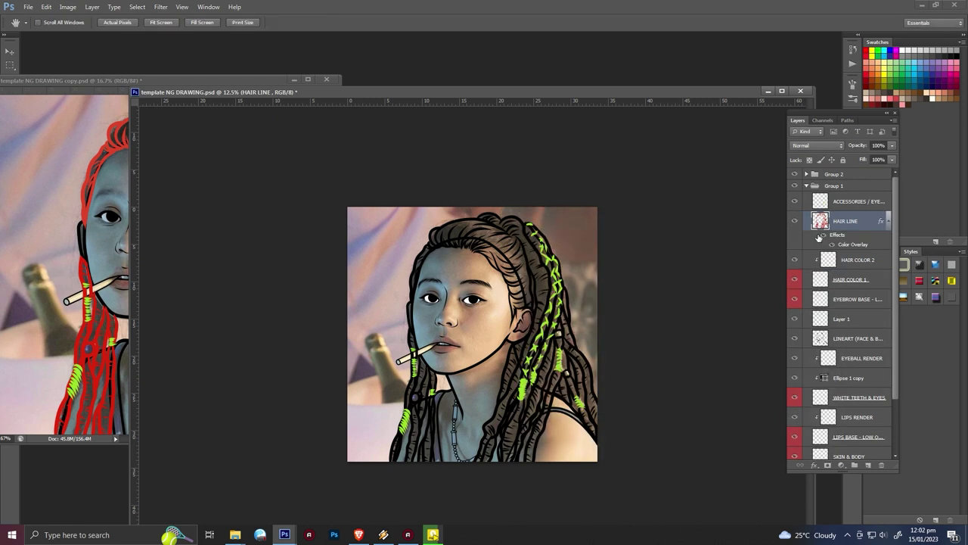
- Copy HAIR LINE's layer style and paste it onto the ACCESSORIES / EYEGLASS layer
{"action": "right_click", "coordinate": [845, 220]}
{"action": "left_click", "coordinate": [802, 339]}
{"action": "right_click", "coordinate": [839, 201]}
{"action": "left_click", "coordinate": [870, 348]}
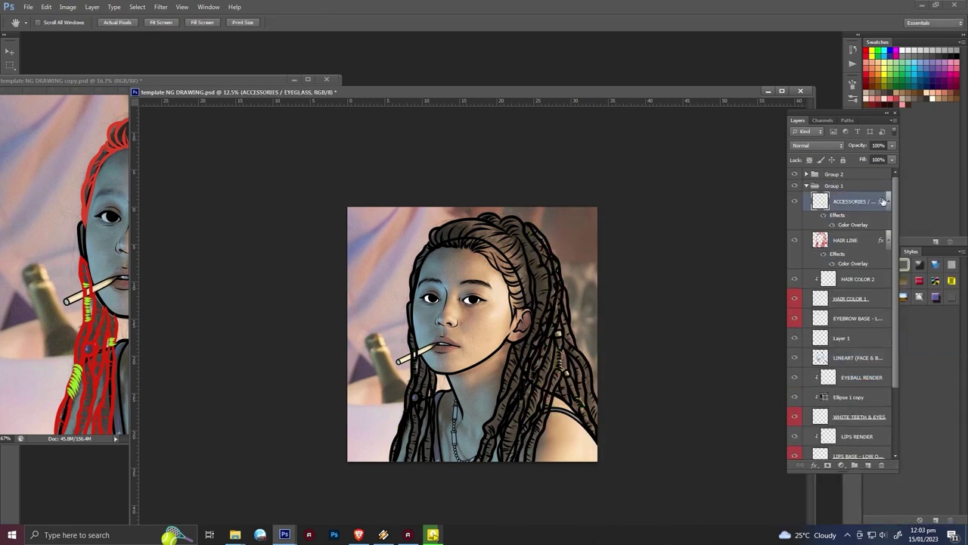
- Change the ACCESSORIES / EYEGLASS overlay to red and add a Stroke outline to the wraps
{"action": "double_click", "coordinate": [840, 201]}
{"action": "left_click", "coordinate": [566, 339]}
{"action": "left_click", "coordinate": [727, 250]}
{"action": "left_click", "coordinate": [806, 212]}
{"action": "left_click_drag", "start_coordinate": [575, 217], "coordinate": [652, 192]}
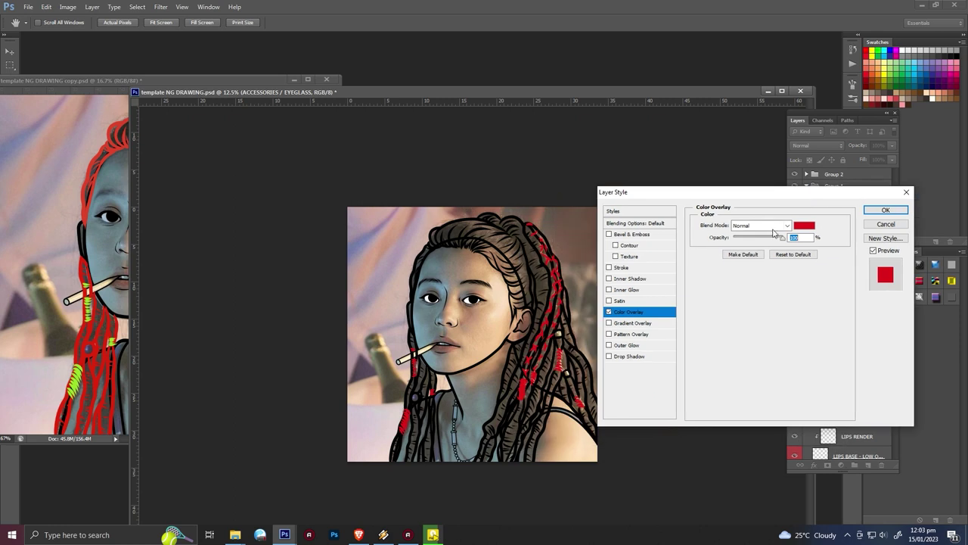
{"action": "left_click", "coordinate": [620, 267]}
{"action": "left_click", "coordinate": [884, 210]}
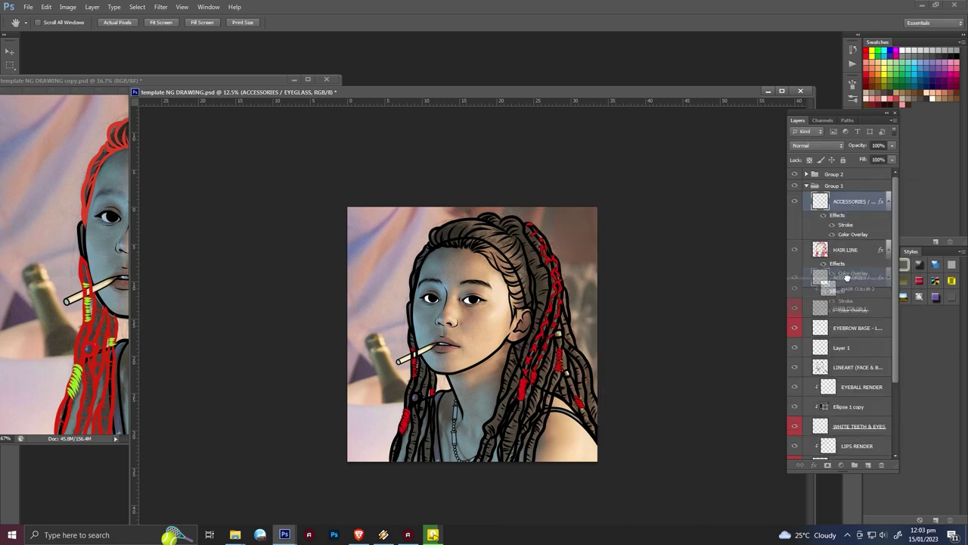
{"action": "key", "text": "ctrl+plus"}
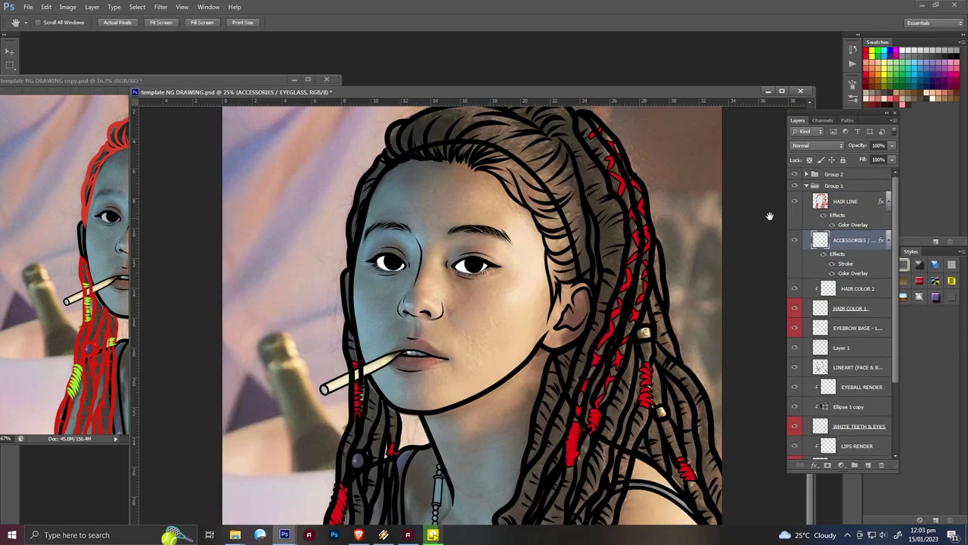
- Zoom in on the hair and trace a Pen path along the red strand near the cigarette
{"action": "scroll", "coordinate": [595, 210], "scroll_direction": "down", "scroll_amount": 1}
{"action": "key", "text": "ctrl+plus"}
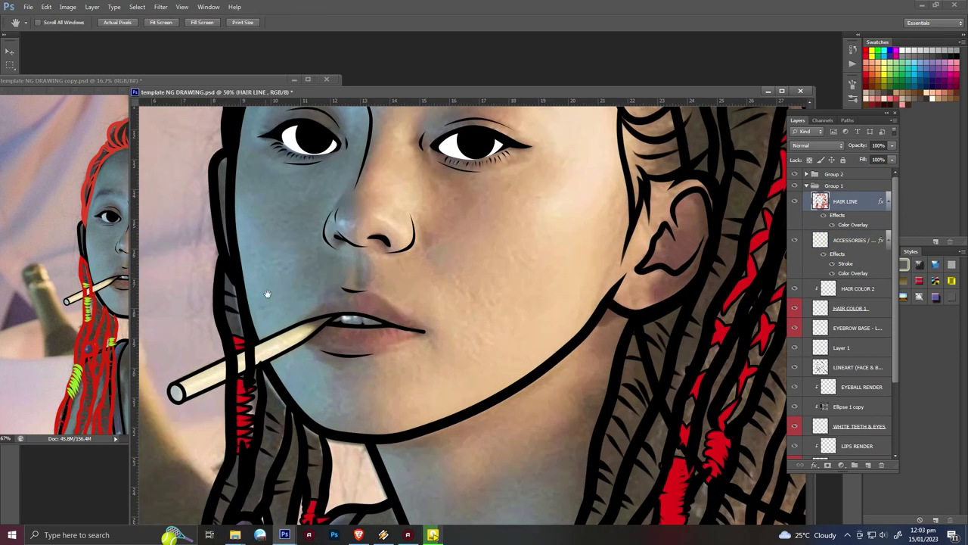
{"action": "key", "text": "e"}
{"action": "key", "text": "p"}
{"action": "mouse_move", "coordinate": [256, 403]}
{"action": "left_mouse_down"}
{"action": "mouse_move", "coordinate": [361, 263]}
{"action": "mouse_move", "coordinate": [352, 260]}
{"action": "left_mouse_up"}
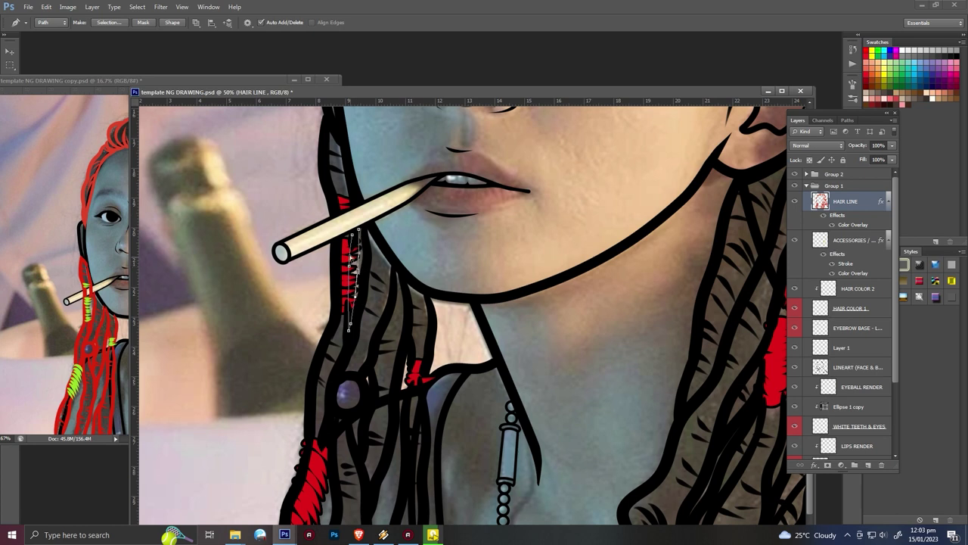
{"action": "key", "text": "Return"}
- Erase stray red from the strand near the bead on the ACCESSORIES / EYEGLASS layer
{"action": "key", "text": "e"}
{"action": "key", "text": "alt+bracketleft"}
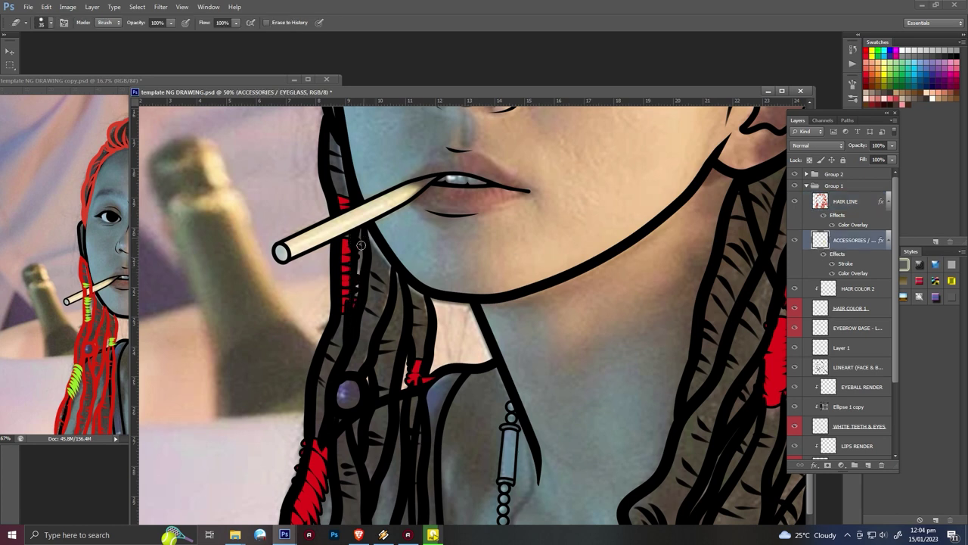
{"action": "key", "text": "alt+bracketright"}
{"action": "key", "text": "alt+bracketleft"}
{"action": "left_click_drag", "start_coordinate": [344, 293], "coordinate": [367, 306]}
{"action": "key", "text": "alt+bracketright"}
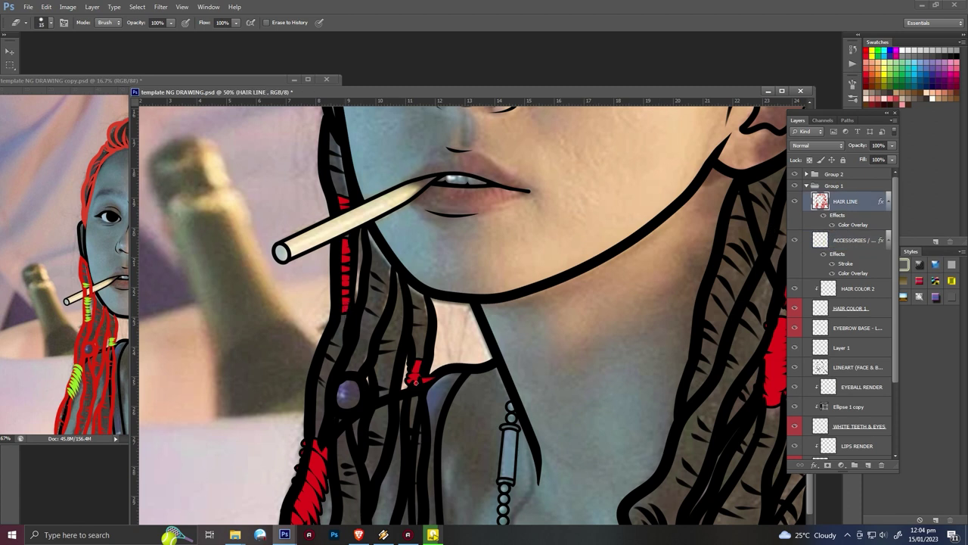
{"action": "key", "text": "alt+bracketleft"}
{"action": "key", "text": "alt+bracketright"}
{"action": "key", "text": "b"}
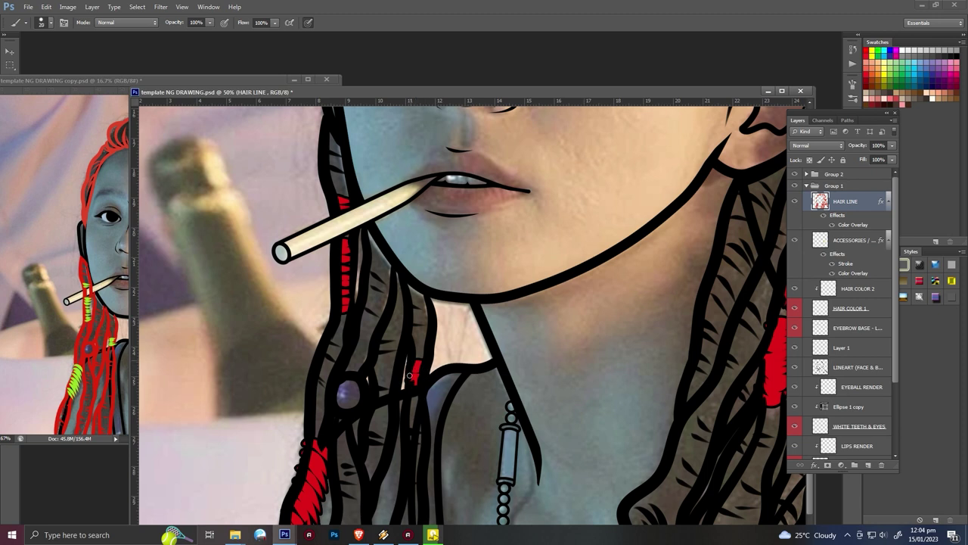
{"action": "key", "text": "e"}
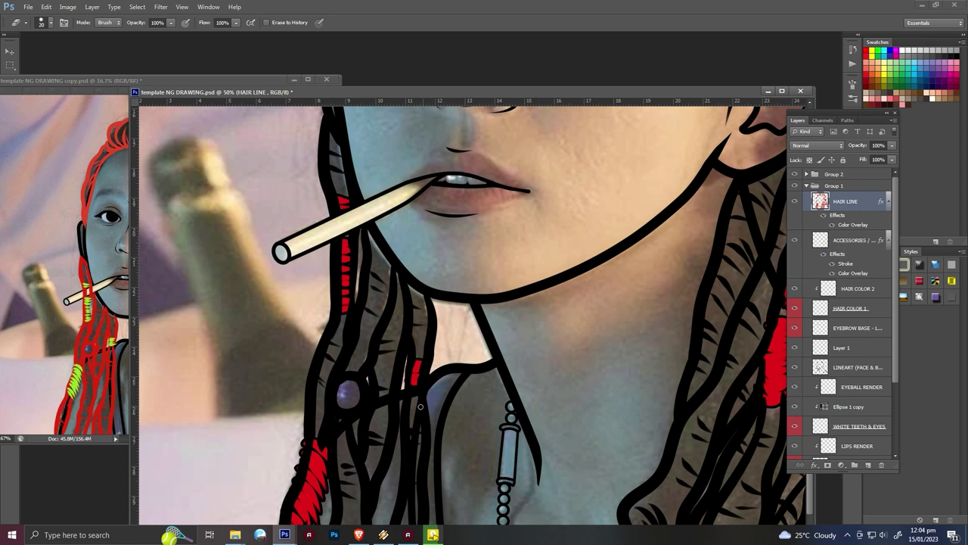
- Pan to the lower left dreadlocks and erase the spiky lower end of the red wrap
{"action": "key", "text": "space"}
{"action": "left_click_drag", "start_coordinate": [418, 327], "coordinate": [480, 239]}
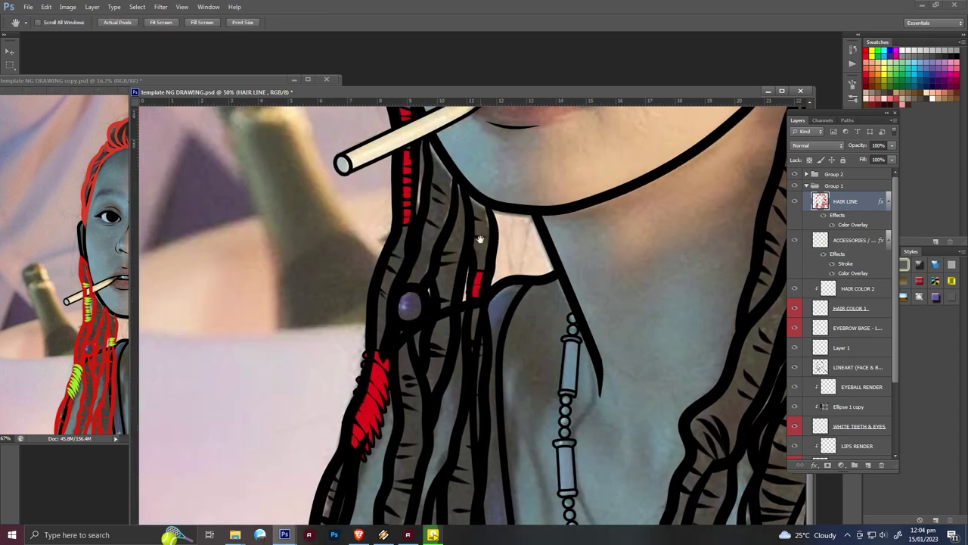
{"action": "key", "text": "p"}
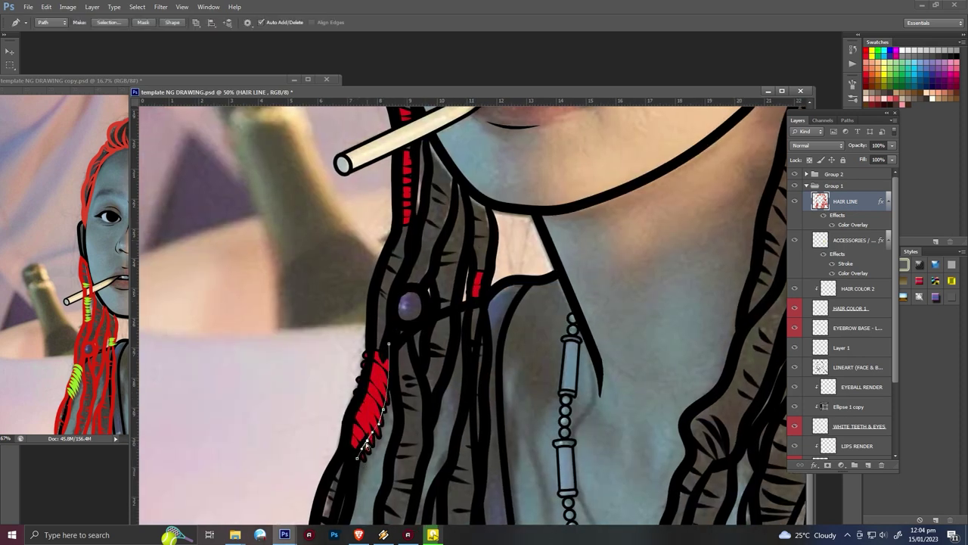
{"action": "key", "text": "e"}
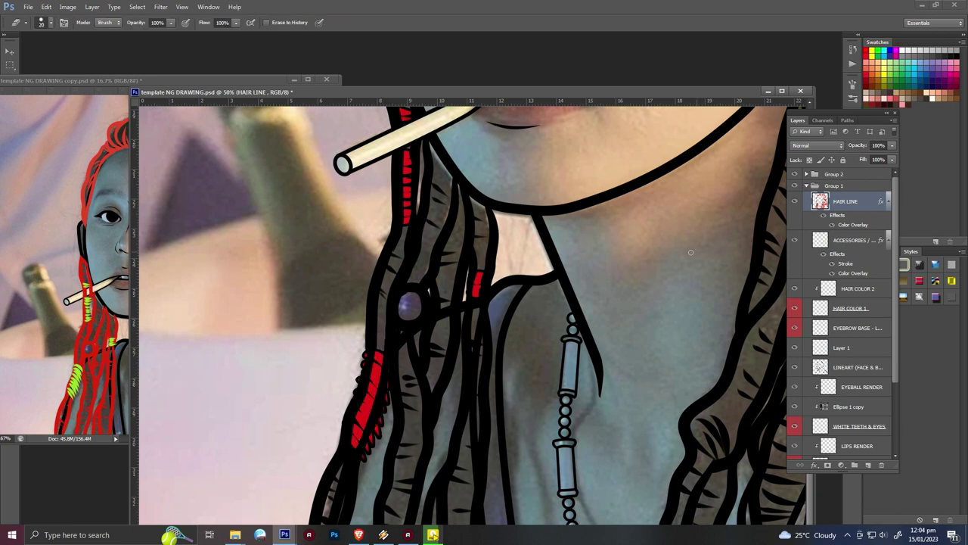
{"action": "key", "text": "p"}
{"action": "key", "text": "e"}
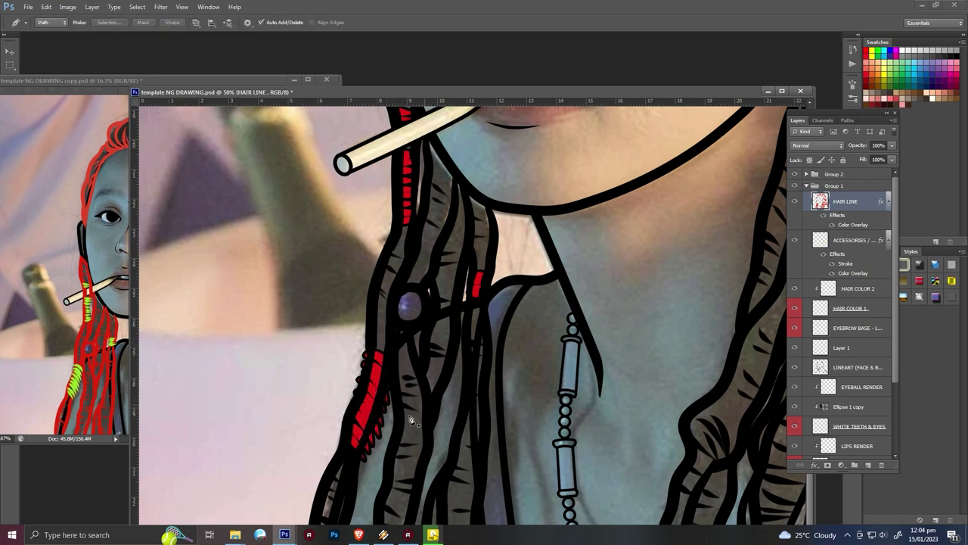
{"action": "key", "text": "alt+bracketleft"}
{"action": "left_click_drag", "start_coordinate": [388, 398], "coordinate": [382, 426]}
- Fill a pen path on the HAIR LINE layer to straighten a red strand into a clean column
{"action": "scroll", "coordinate": [484, 346], "scroll_direction": "right", "scroll_amount": 10}
{"action": "scroll", "coordinate": [484, 346], "scroll_direction": "up", "scroll_amount": 2}
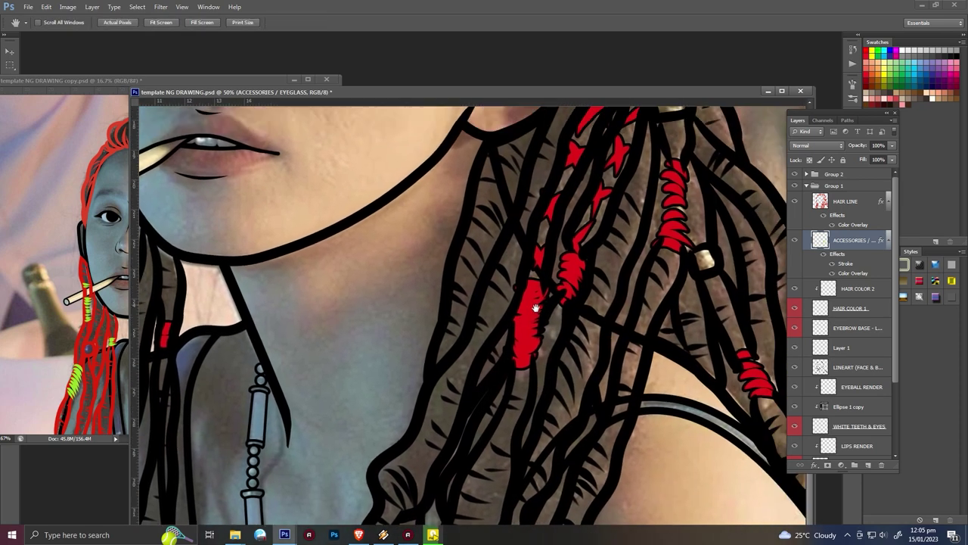
{"action": "key", "text": "alt+bracketright"}
{"action": "key", "text": "p"}
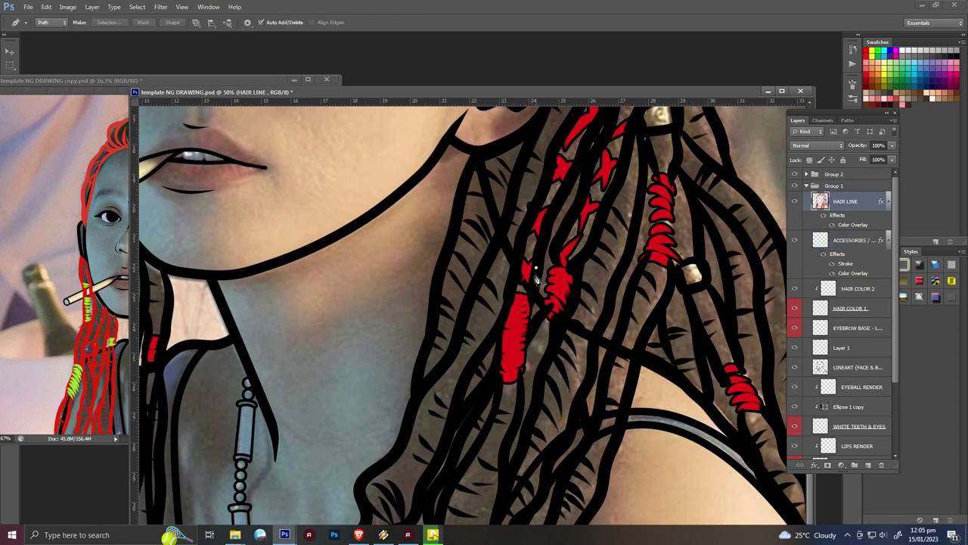
{"action": "key", "text": "ctrl+Return"}
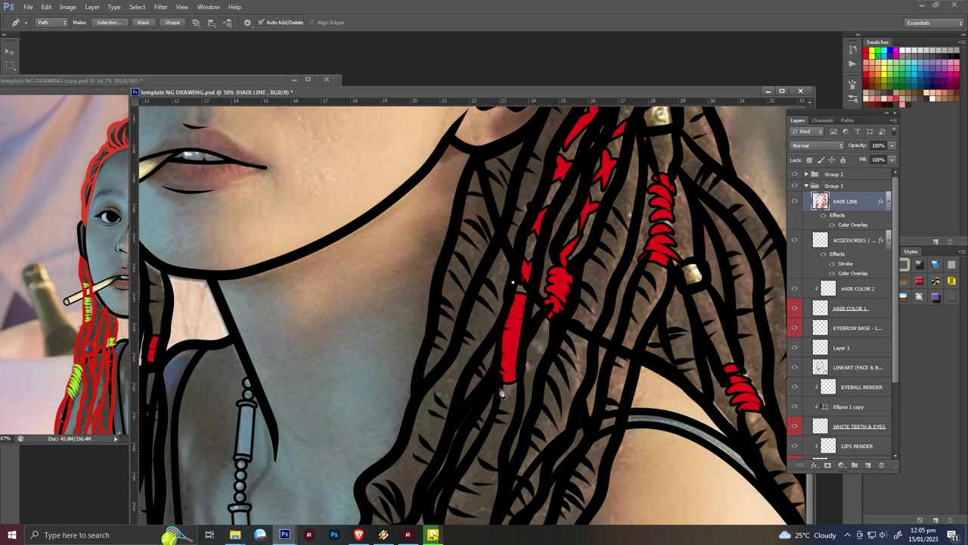
{"action": "key", "text": "alt+BackSpace"}
{"action": "key", "text": "alt+bracketleft"}
{"action": "key", "text": "e"}
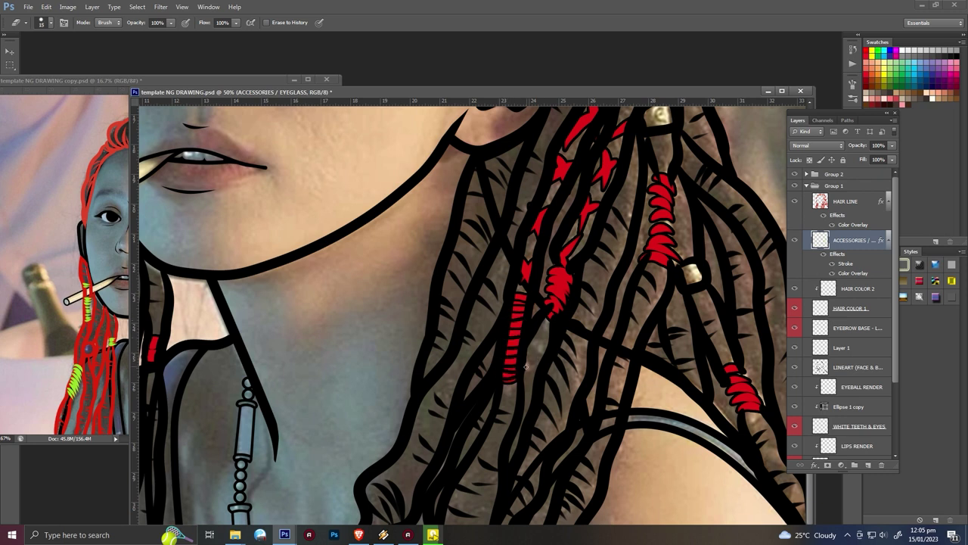
- Zoom in and paint black bands across the lower red dreadlock wraps
{"action": "key", "text": "alt+bracketright"}
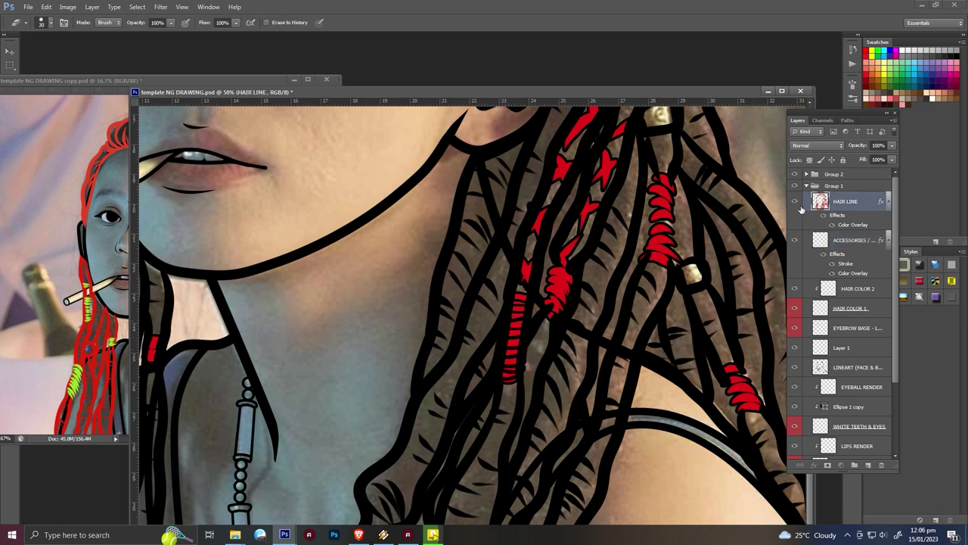
{"action": "key", "text": "alt+bracketleft"}
{"action": "key", "text": "ctrl+plus"}
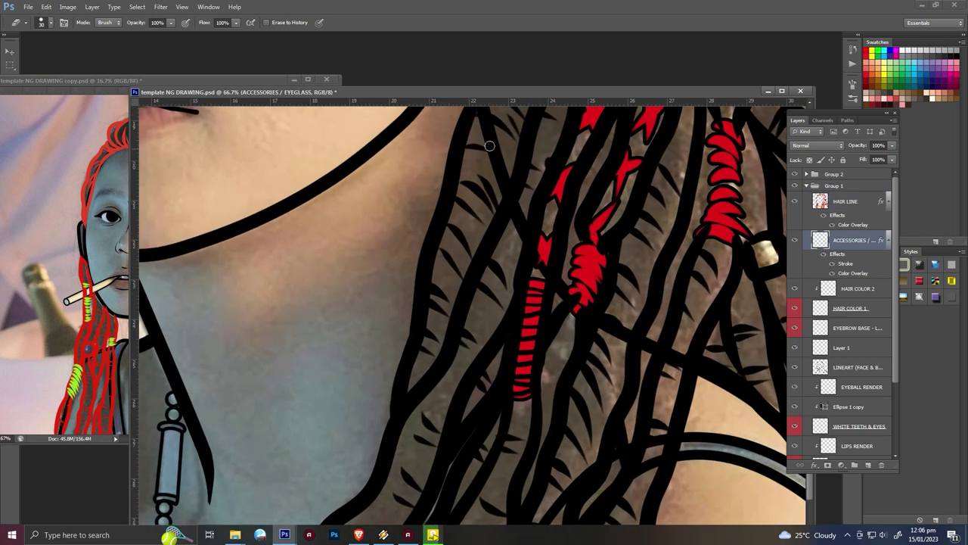
{"action": "key", "text": "b"}
{"action": "key", "text": "alt+bracketright"}
{"action": "mouse_move", "coordinate": [581, 240]}
{"action": "left_mouse_down"}
{"action": "mouse_move", "coordinate": [502, 288]}
{"action": "mouse_move", "coordinate": [492, 344]}
{"action": "left_mouse_up"}
{"action": "left_click_drag", "start_coordinate": [520, 298], "coordinate": [509, 353]}
{"action": "left_click_drag", "start_coordinate": [492, 288], "coordinate": [494, 333]}
{"action": "key", "text": "e"}
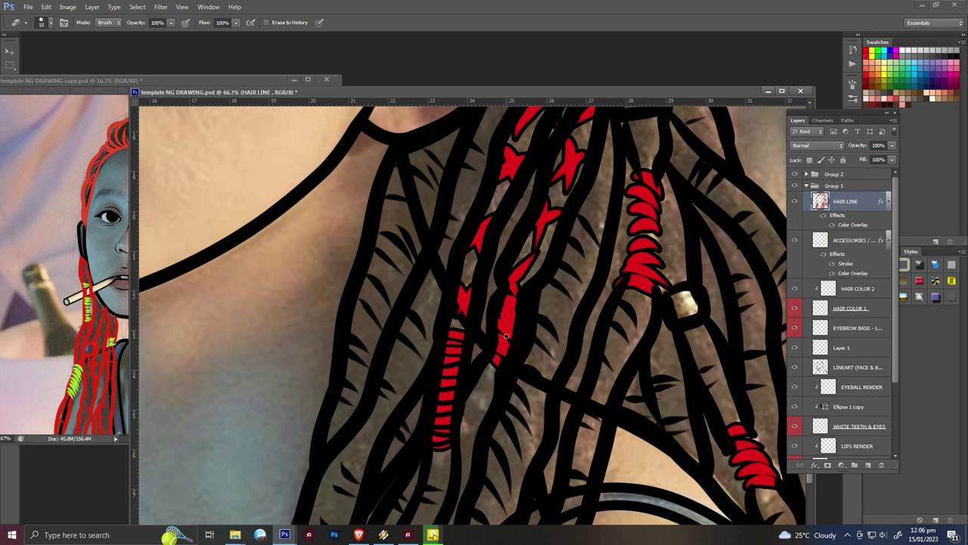
- Paint black bands over the red wraps on the upper dreadlocks on HAIR LINE
{"action": "key", "text": "alt+bracketleft"}
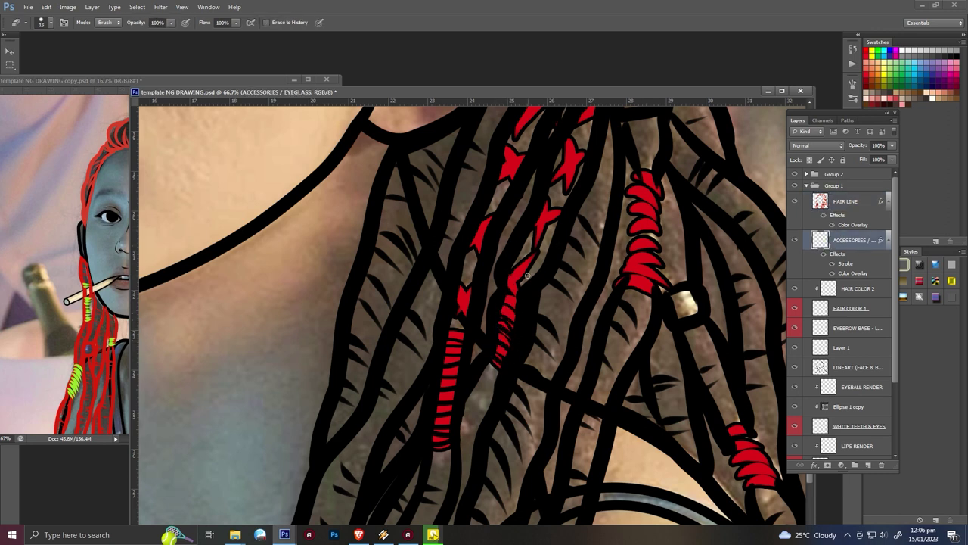
{"action": "left_click_drag", "start_coordinate": [527, 275], "coordinate": [482, 366]}
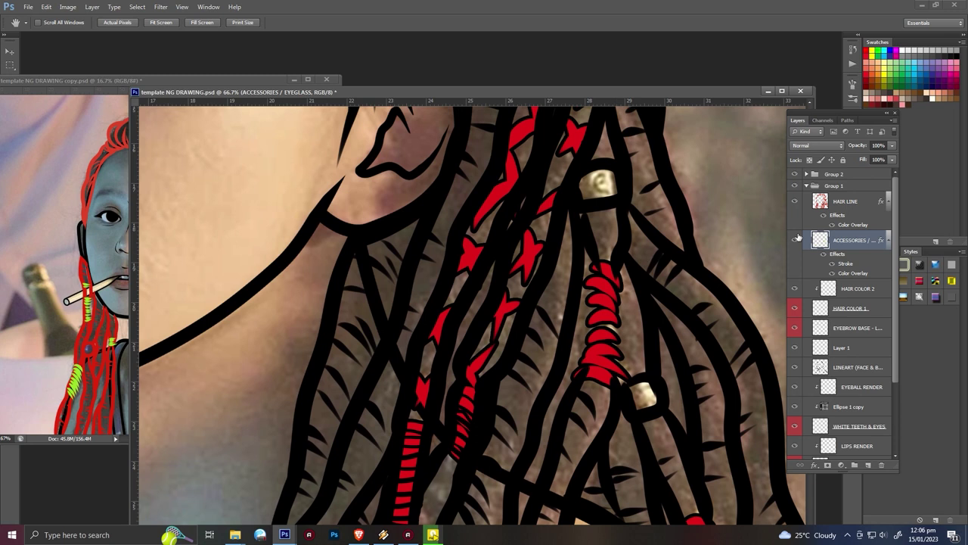
{"action": "left_click", "coordinate": [839, 217]}
{"action": "key", "text": "b"}
{"action": "left_click_drag", "start_coordinate": [587, 304], "coordinate": [584, 365]}
{"action": "mouse_move", "coordinate": [587, 246]}
{"action": "left_mouse_down"}
{"action": "mouse_move", "coordinate": [594, 267]}
{"action": "mouse_move", "coordinate": [617, 253]}
{"action": "mouse_move", "coordinate": [615, 307]}
{"action": "left_mouse_up"}
{"action": "key", "text": "e"}
{"action": "key", "text": "b"}
{"action": "key", "text": "e"}
{"action": "key", "text": "alt+bracketleft"}
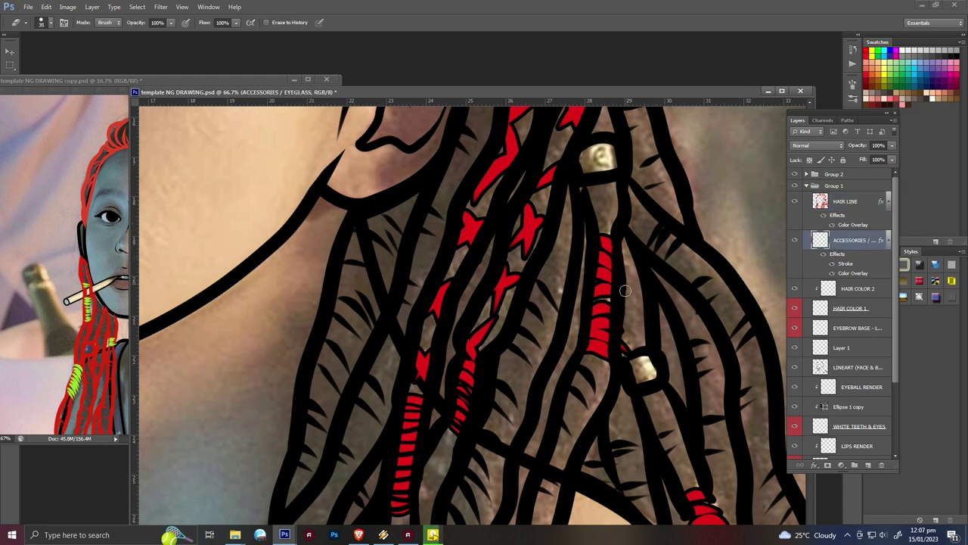
{"action": "key", "text": "alt+bracketright"}
- Pan across the eye, forehead hairline and ear while toggling the HAIR LINE and ACCESSORIES layers
{"action": "mouse_move", "coordinate": [656, 264]}
{"action": "left_mouse_down"}
{"action": "mouse_move", "coordinate": [562, 319]}
{"action": "mouse_move", "coordinate": [572, 380]}
{"action": "mouse_move", "coordinate": [561, 406]}
{"action": "left_mouse_up"}
{"action": "key", "text": "e"}
{"action": "key", "text": "alt+bracketleft"}
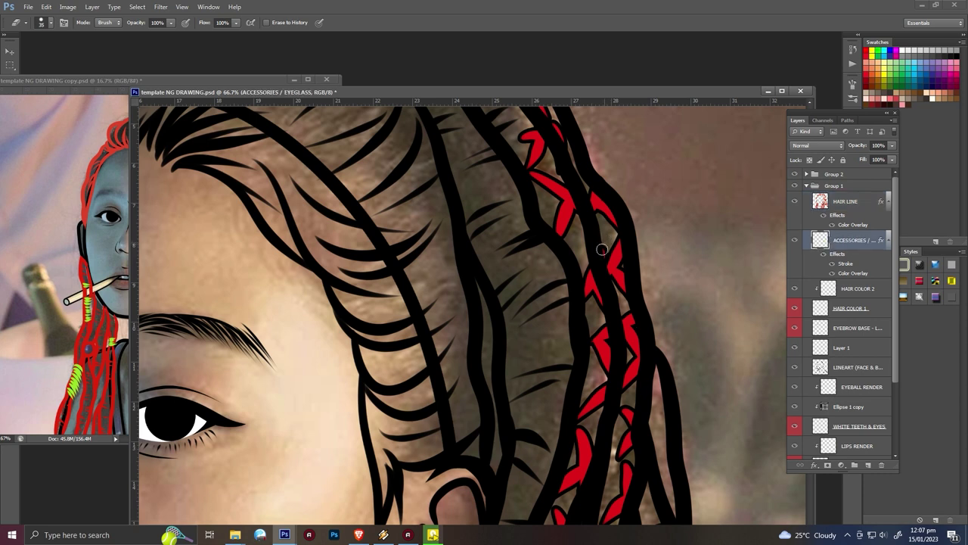
{"action": "scroll", "coordinate": [597, 254], "scroll_direction": "up", "scroll_amount": 3}
{"action": "key", "text": "h"}
{"action": "left_click_drag", "start_coordinate": [670, 323], "coordinate": [539, 330]}
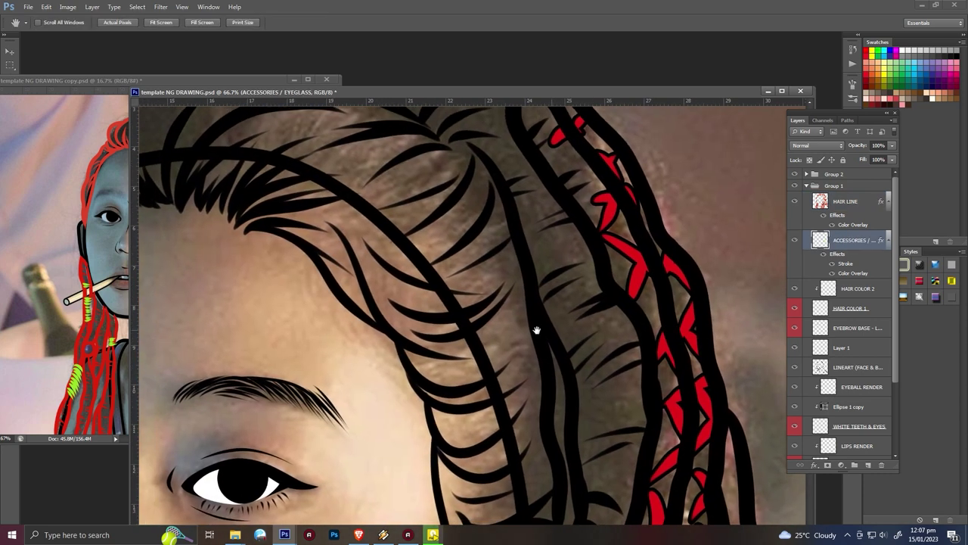
{"action": "key", "text": "alt+bracketright"}
{"action": "key", "text": "e"}
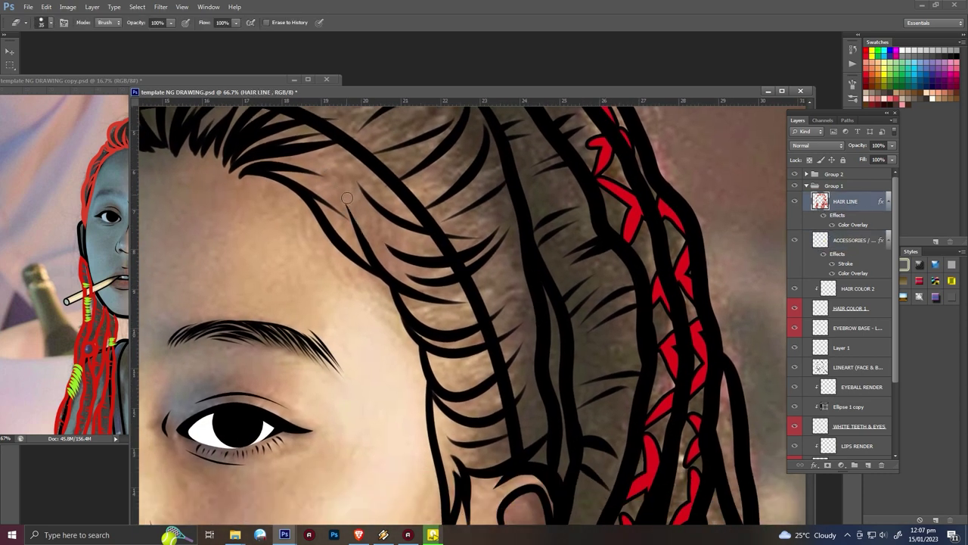
{"action": "key", "text": "h"}
{"action": "left_click_drag", "start_coordinate": [560, 340], "coordinate": [495, 204]}
- Pan down to the lower dreadlocks and paint black over part of the red wrap stripes
{"action": "key", "text": "b"}
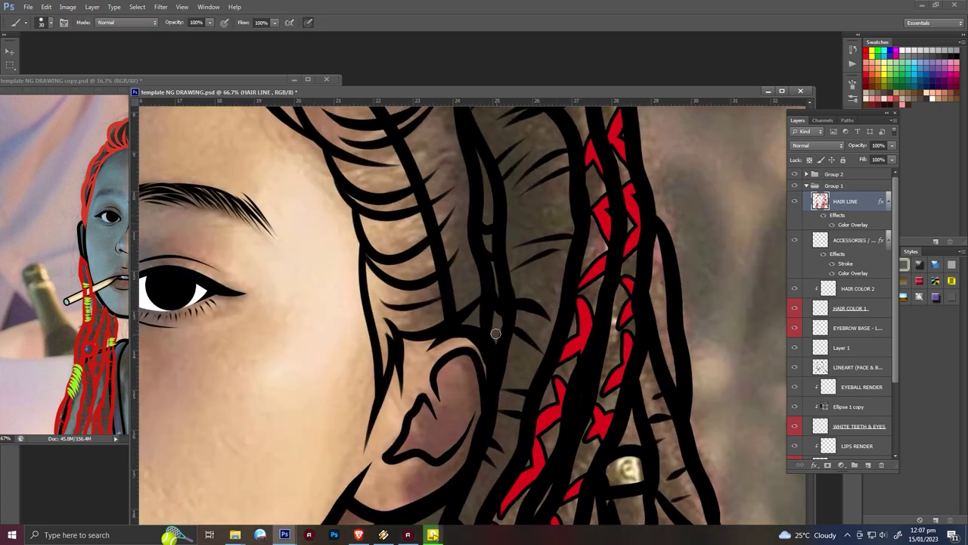
{"action": "left_click_drag", "start_coordinate": [495, 333], "coordinate": [446, 242]}
{"action": "left_click_drag", "start_coordinate": [643, 363], "coordinate": [622, 320]}
{"action": "left_click_drag", "start_coordinate": [626, 378], "coordinate": [666, 323]}
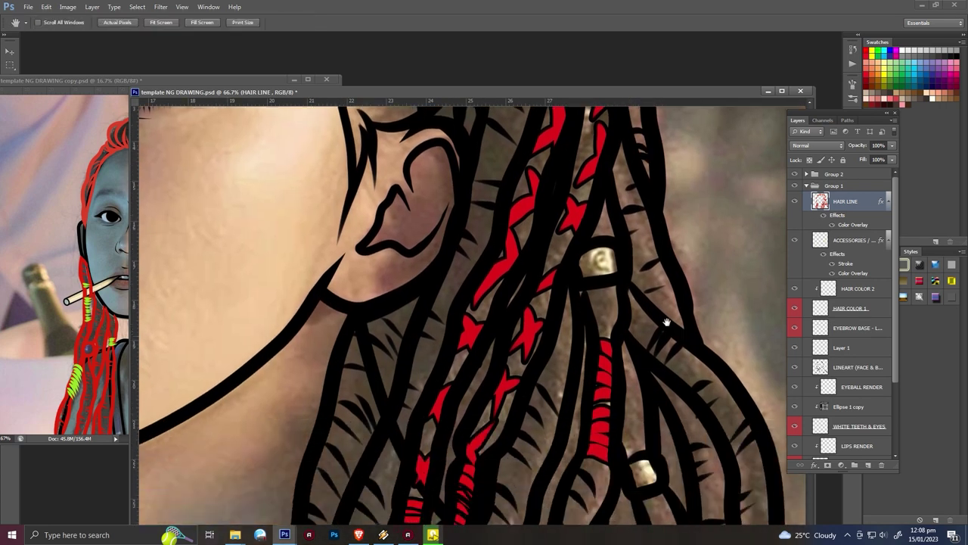
{"action": "key", "text": "b"}
{"action": "scroll", "coordinate": [598, 311], "scroll_direction": "down", "scroll_amount": 4}
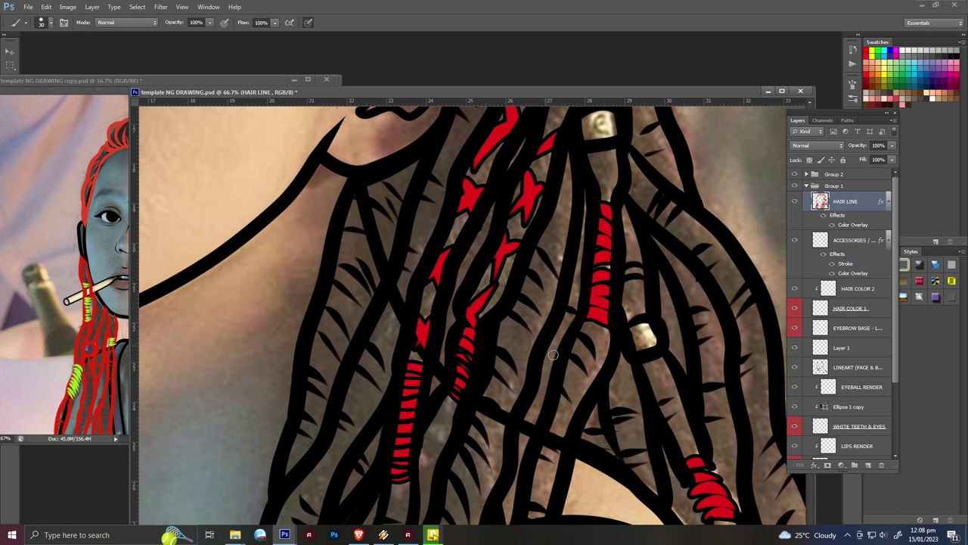
{"action": "left_click_drag", "start_coordinate": [553, 355], "coordinate": [549, 113]}
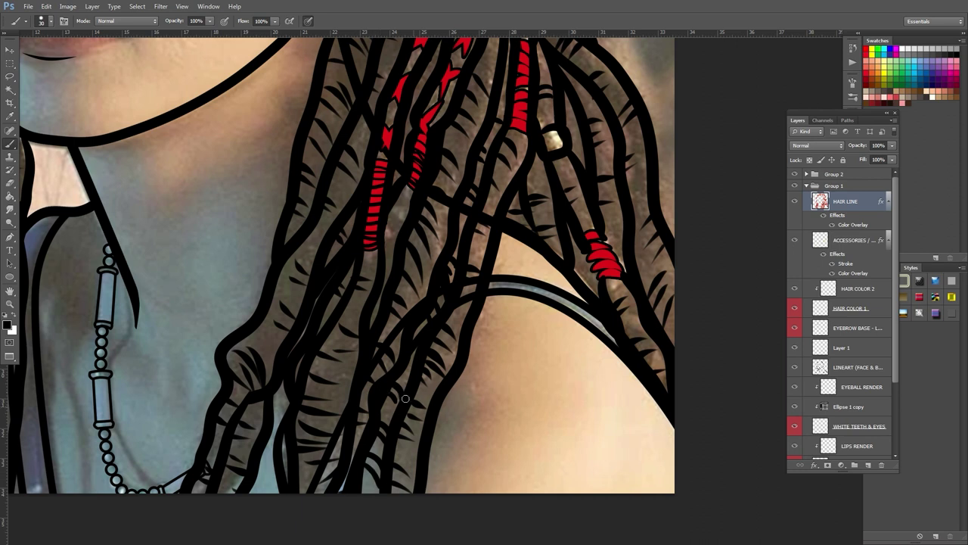
{"action": "left_click_drag", "start_coordinate": [584, 240], "coordinate": [603, 233]}
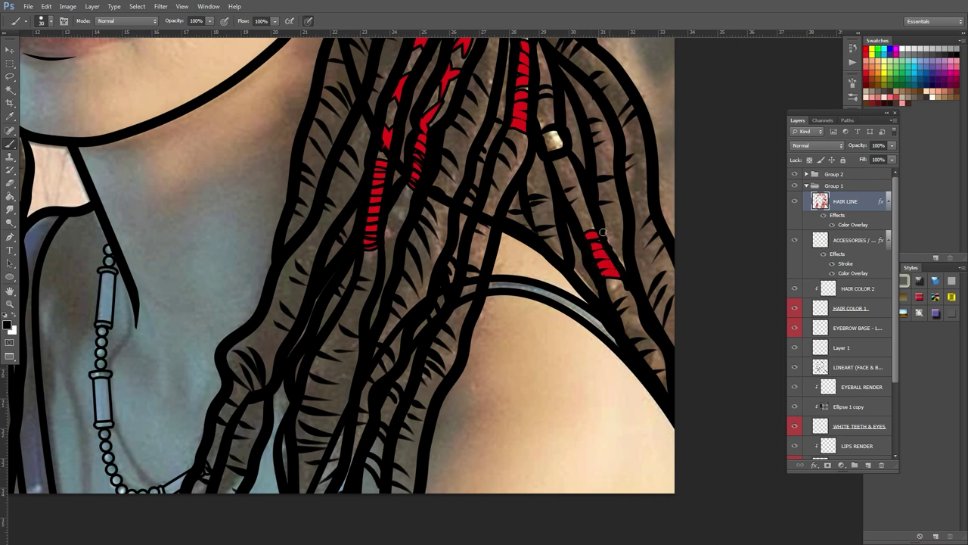
{"action": "scroll", "coordinate": [575, 226], "scroll_direction": "up", "scroll_amount": 5}
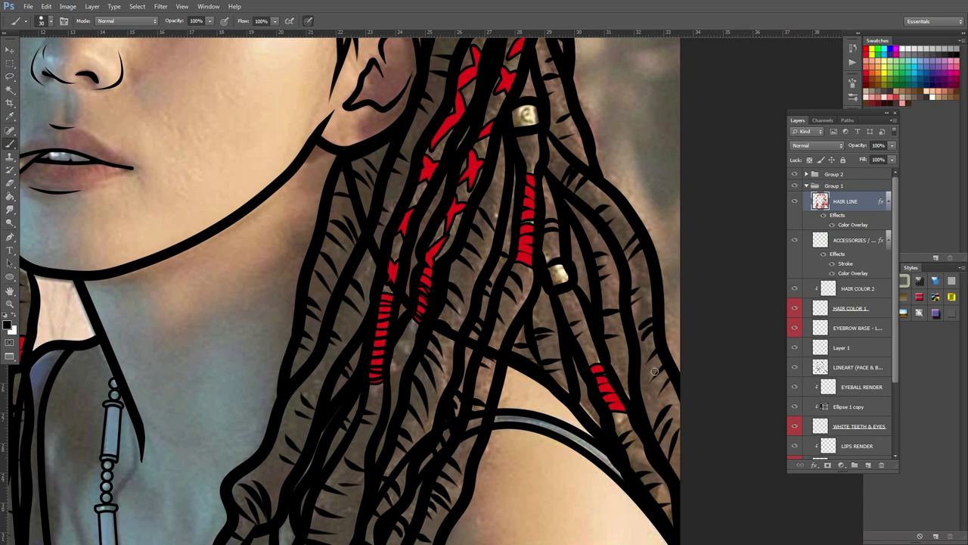
{"action": "key", "text": "h"}
{"action": "left_click_drag", "start_coordinate": [538, 150], "coordinate": [432, 255]}
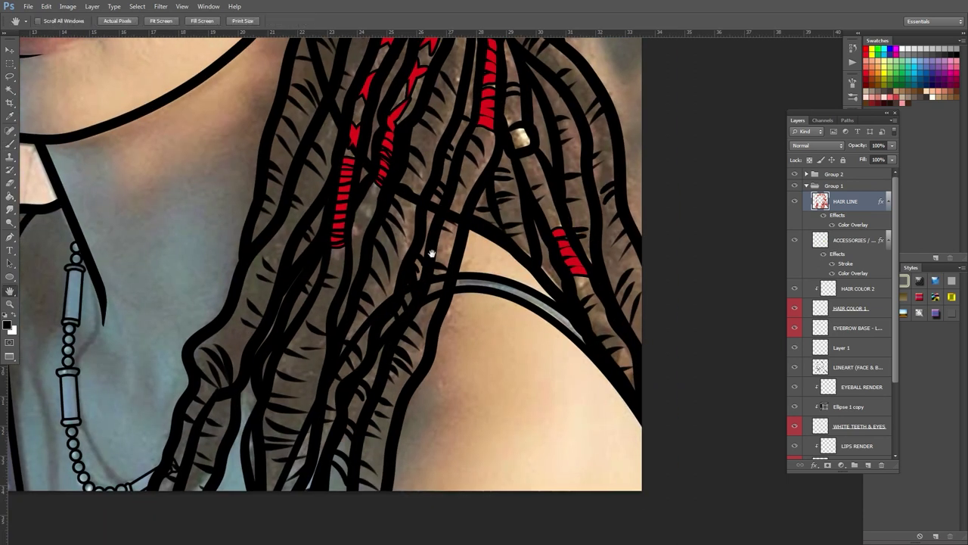
- Hide the reference photo layer and pan over the drawing to check the inking
{"action": "key", "text": "h"}
{"action": "scroll", "coordinate": [877, 355], "scroll_direction": "down", "scroll_amount": 5}
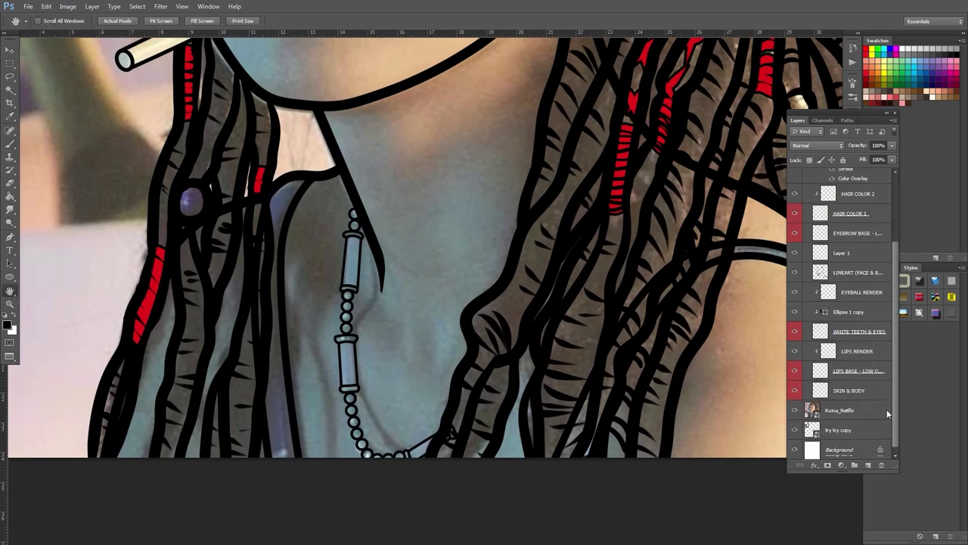
{"action": "left_click", "coordinate": [794, 410]}
{"action": "left_click_drag", "start_coordinate": [547, 198], "coordinate": [491, 371]}
{"action": "scroll", "coordinate": [491, 371], "scroll_direction": "down", "scroll_amount": 1}
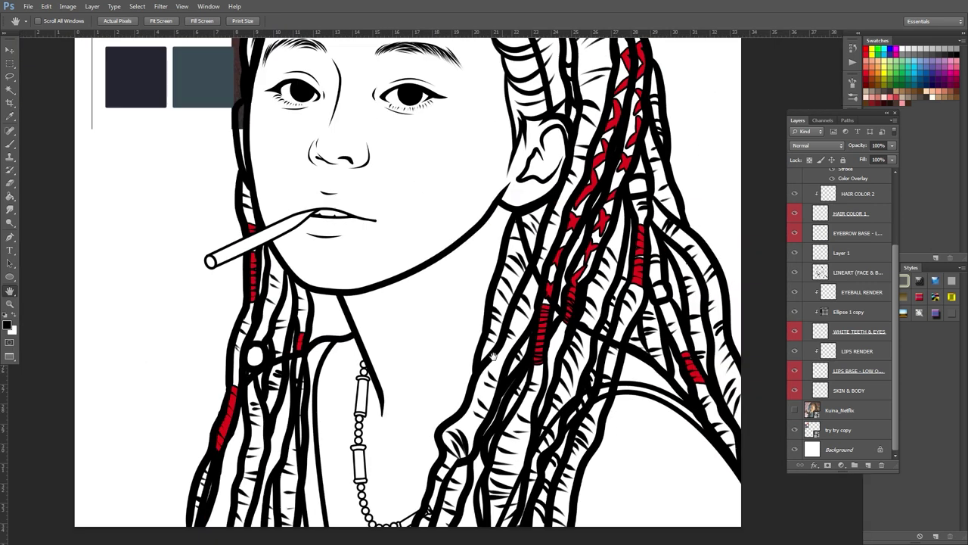
{"action": "scroll", "coordinate": [836, 195], "scroll_direction": "up", "scroll_amount": 5}
{"action": "left_click_drag", "start_coordinate": [698, 232], "coordinate": [603, 302]}
{"action": "scroll", "coordinate": [804, 401], "scroll_direction": "down", "scroll_amount": 2}
{"action": "scroll", "coordinate": [804, 401], "scroll_direction": "up", "scroll_amount": 2}
{"action": "key", "text": "b"}
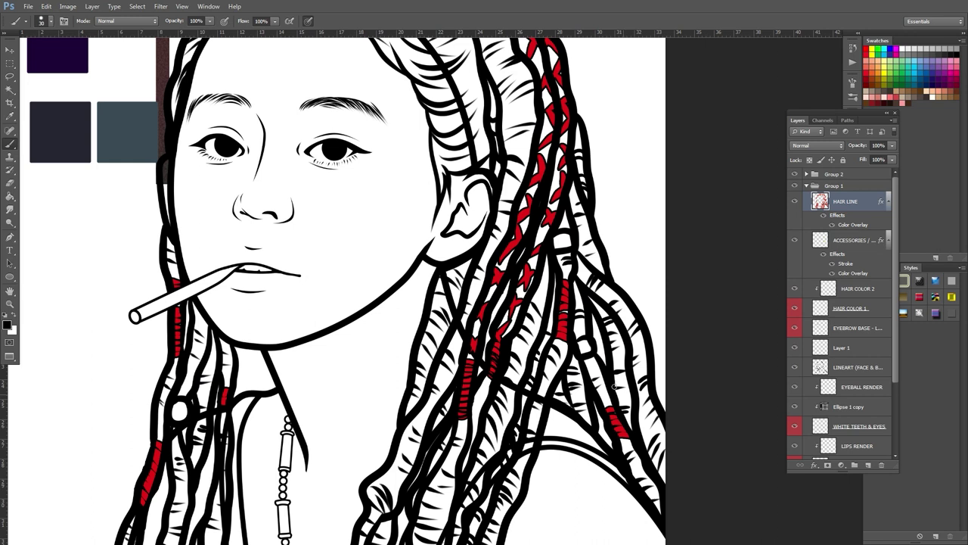
{"action": "key", "text": "h"}
{"action": "left_click_drag", "start_coordinate": [614, 385], "coordinate": [631, 325]}
{"action": "scroll", "coordinate": [805, 404], "scroll_direction": "down", "scroll_amount": 3}
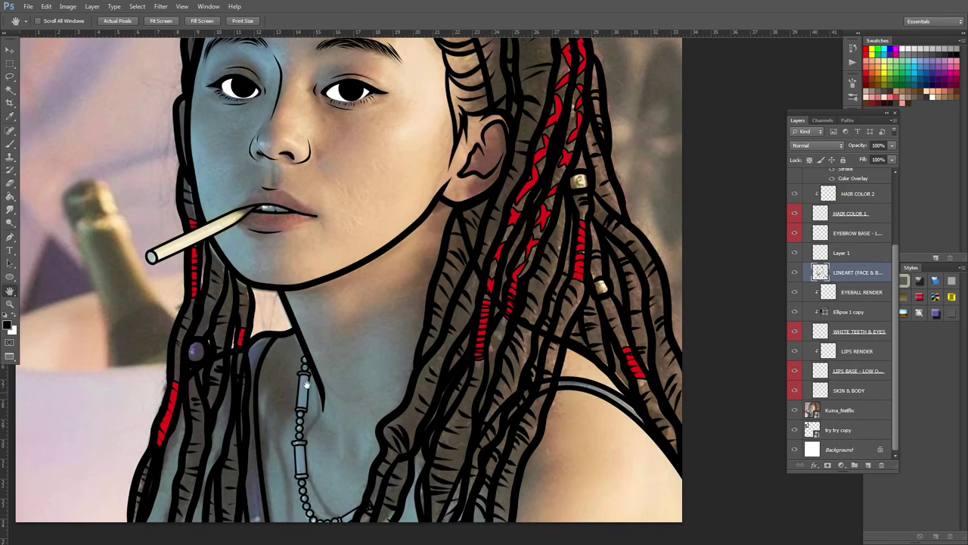
- Draw a curved neck path, stroke it with the brush, and zoom out to fit the portrait
{"action": "key", "text": "p"}
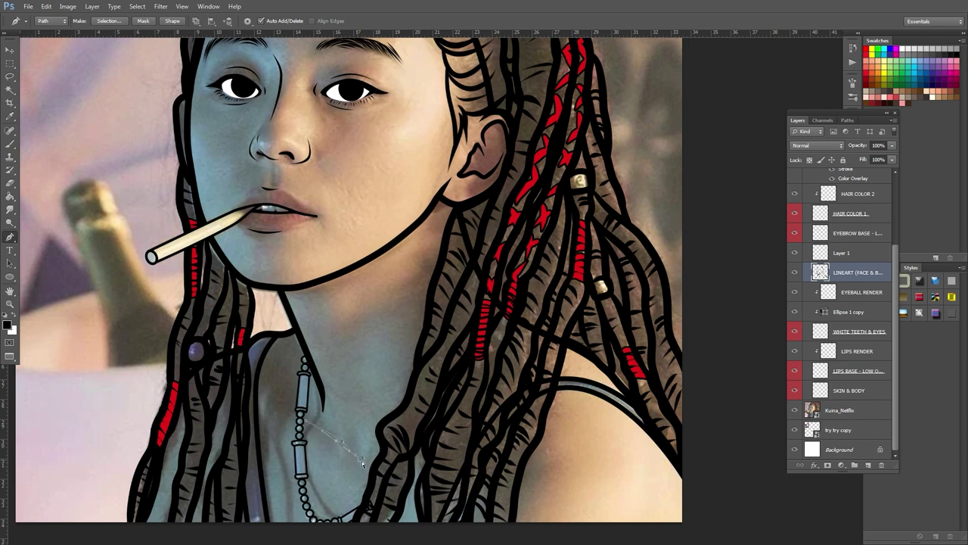
{"action": "left_click_drag", "start_coordinate": [356, 457], "coordinate": [365, 462]}
{"action": "right_click", "coordinate": [342, 446]}
{"action": "key", "text": "Escape"}
{"action": "key", "text": "Return"}
{"action": "key", "text": "space"}
{"action": "left_click_drag", "start_coordinate": [369, 396], "coordinate": [394, 544]}
{"action": "key", "text": "ctrl+minus"}
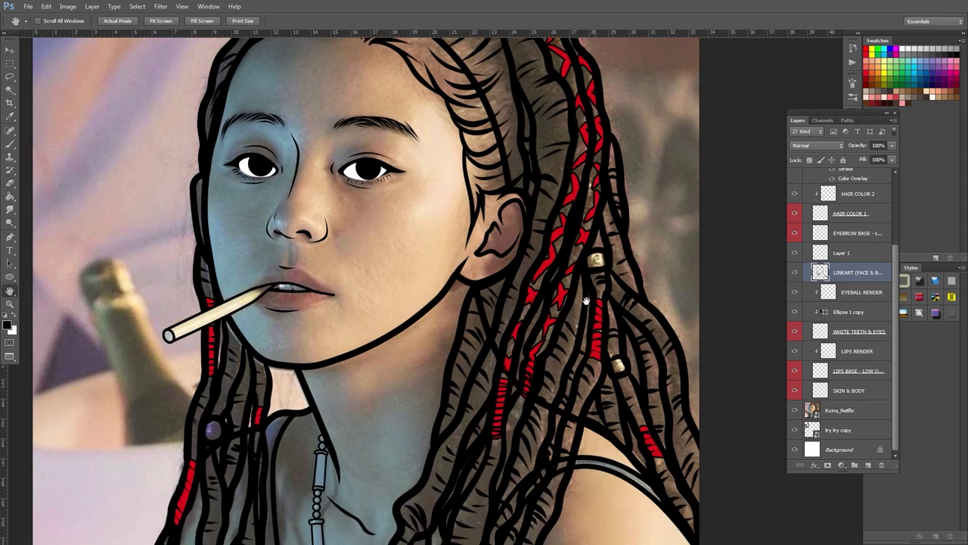
{"action": "key", "text": "ctrl+minus"}
{"action": "scroll", "coordinate": [873, 176], "scroll_direction": "up", "scroll_amount": 2}
- Hide Group 1, Group 2, the photo and swatches layers, then expand Group 1
{"action": "left_click", "coordinate": [806, 185]}
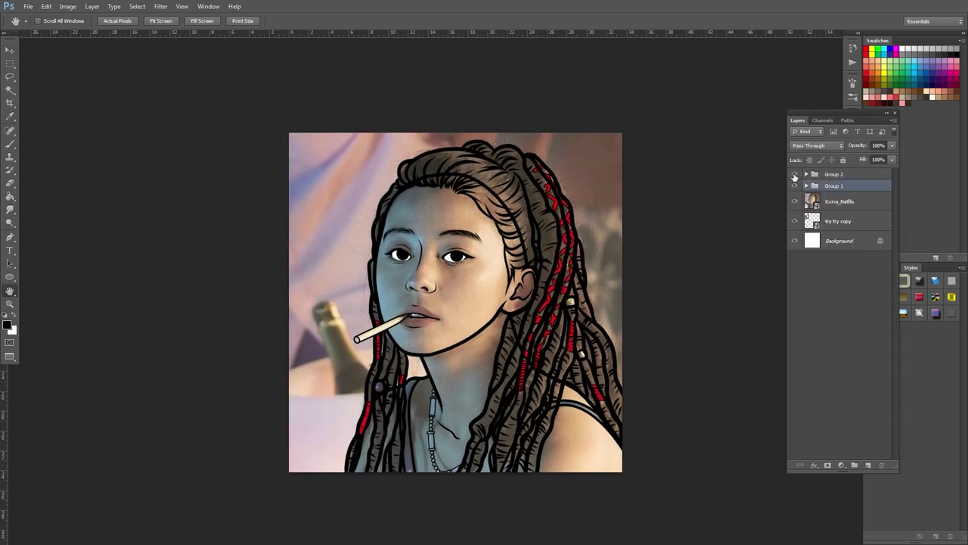
{"action": "left_click", "coordinate": [838, 220]}
{"action": "left_click_drag", "start_coordinate": [795, 174], "coordinate": [794, 202]}
{"action": "key", "text": "i"}
{"action": "left_click", "coordinate": [794, 221]}
{"action": "left_click", "coordinate": [807, 186]}
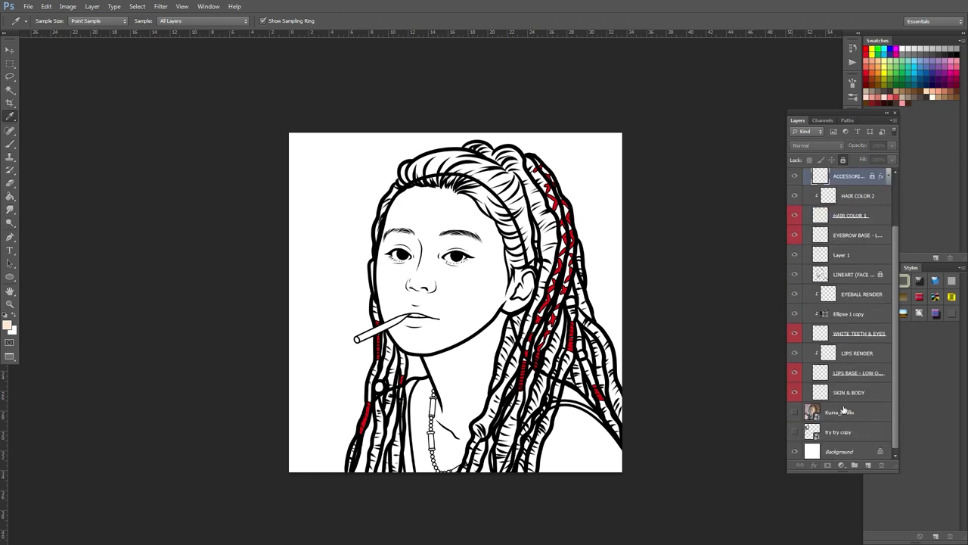
- Magic Wand the face area on LINEART and fill it peach on SKIN & BODY
{"action": "left_click", "coordinate": [854, 273]}
{"action": "key", "text": "w"}
{"action": "left_click", "coordinate": [523, 287]}
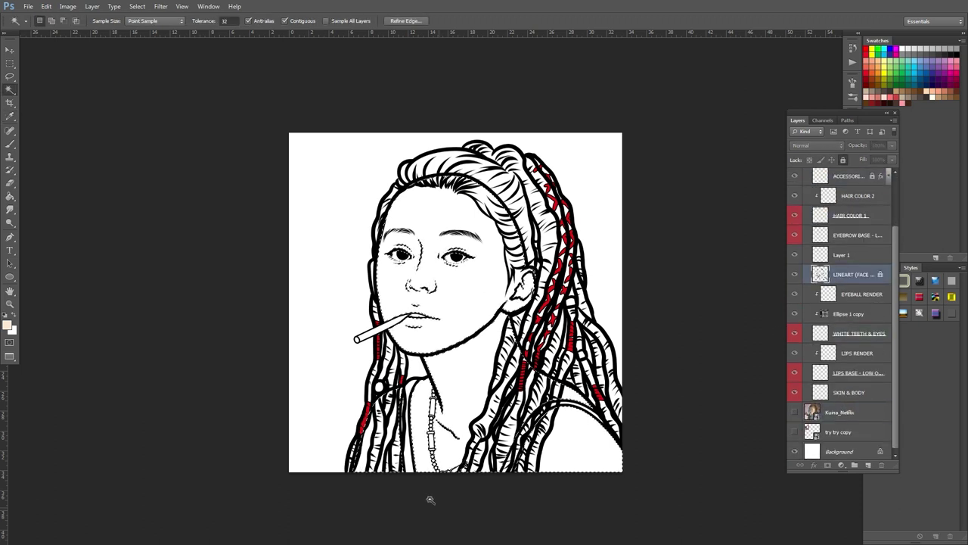
{"action": "left_click", "coordinate": [848, 392]}
{"action": "key", "text": "g"}
{"action": "left_click", "coordinate": [528, 277]}
{"action": "scroll", "coordinate": [475, 407], "scroll_direction": "up", "scroll_amount": 2}
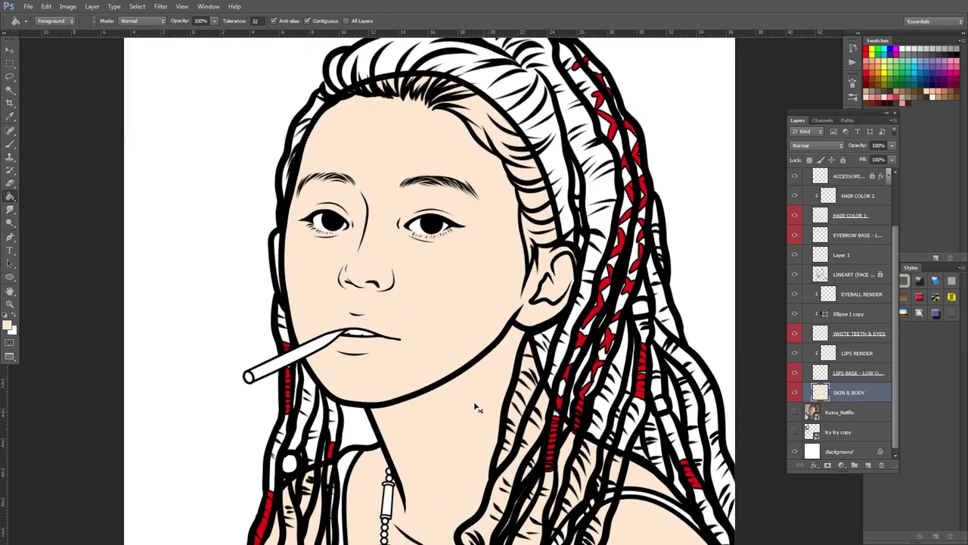
- Select the missed left-cheek area, reset colours to black and white, and hide the face lineart
{"action": "left_click", "coordinate": [855, 274]}
{"action": "key", "text": "w"}
{"action": "left_click", "coordinate": [258, 257]}
{"action": "left_click", "coordinate": [848, 392]}
{"action": "key", "text": "g"}
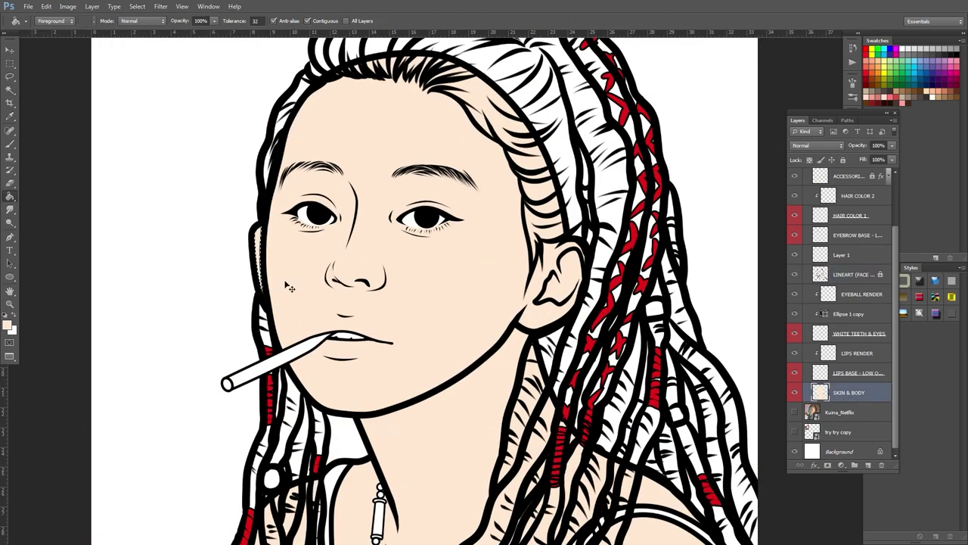
{"action": "key", "text": "alt+Tab"}
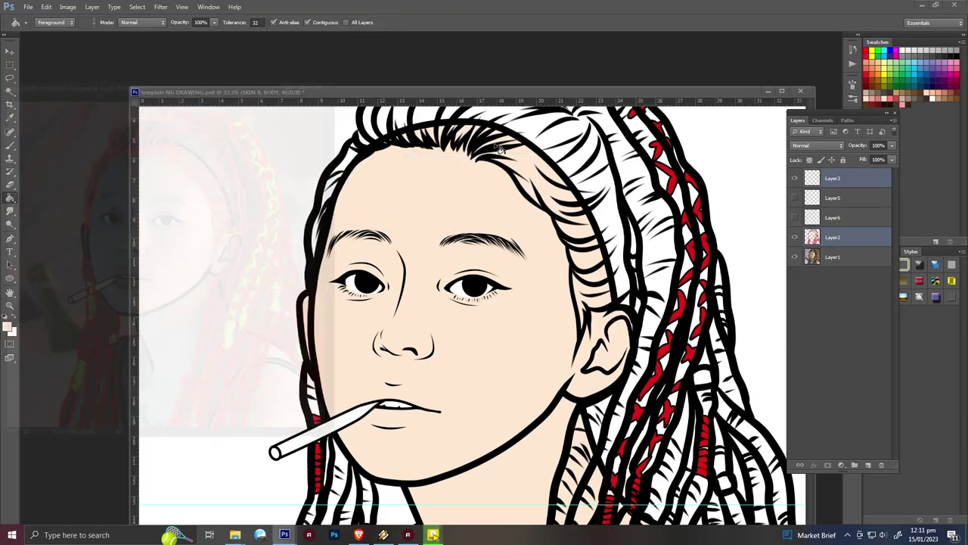
{"action": "key", "text": "d"}
{"action": "key", "text": "w"}
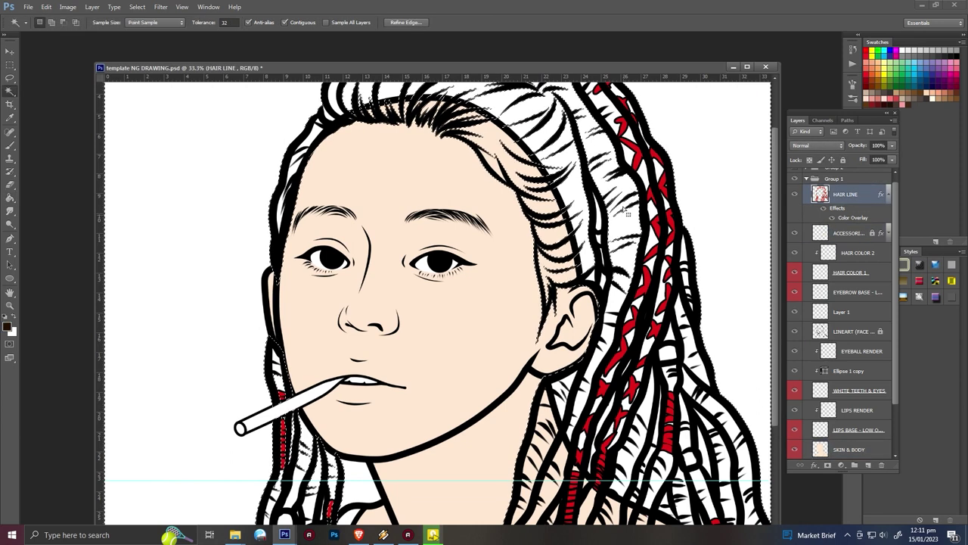
{"action": "left_click", "coordinate": [794, 331]}
- On the HAIR COLOR 1 layer, start a pen path along the top of the hair
{"action": "key", "text": "h"}
{"action": "scroll", "coordinate": [501, 241], "scroll_direction": "up", "scroll_amount": 1}
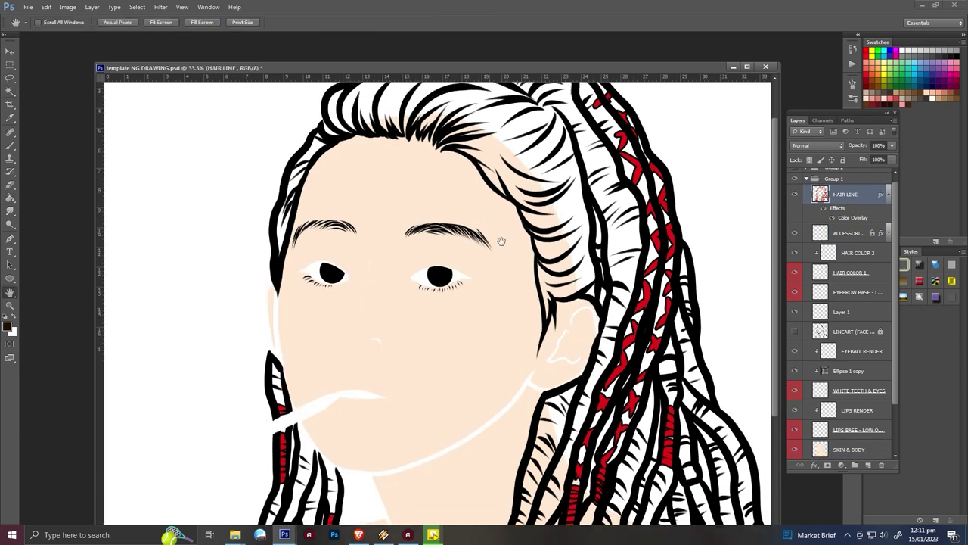
{"action": "scroll", "coordinate": [501, 241], "scroll_direction": "up", "scroll_amount": 3}
{"action": "left_click", "coordinate": [852, 273]}
{"action": "key", "text": "p"}
{"action": "left_click", "coordinate": [320, 183]}
{"action": "left_click", "coordinate": [329, 143]}
{"action": "left_click", "coordinate": [371, 123]}
{"action": "left_click", "coordinate": [455, 115]}
{"action": "left_click", "coordinate": [533, 150]}
{"action": "key", "text": "ctrl+z"}
- Extend the path over the top-right hair and down the right outline of the braids
{"action": "left_click", "coordinate": [481, 99]}
{"action": "left_click", "coordinate": [514, 119]}
{"action": "left_click", "coordinate": [545, 111]}
{"action": "left_click", "coordinate": [579, 128]}
{"action": "left_click", "coordinate": [644, 190]}
{"action": "left_click", "coordinate": [657, 214]}
{"action": "left_click", "coordinate": [683, 298]}
{"action": "left_click", "coordinate": [697, 360]}
{"action": "left_click", "coordinate": [695, 386]}
- Show the reference photo and close the path along the braid tips and hair bottom
{"action": "scroll", "coordinate": [839, 340], "scroll_direction": "down", "scroll_amount": 2}
{"action": "left_click", "coordinate": [794, 409]}
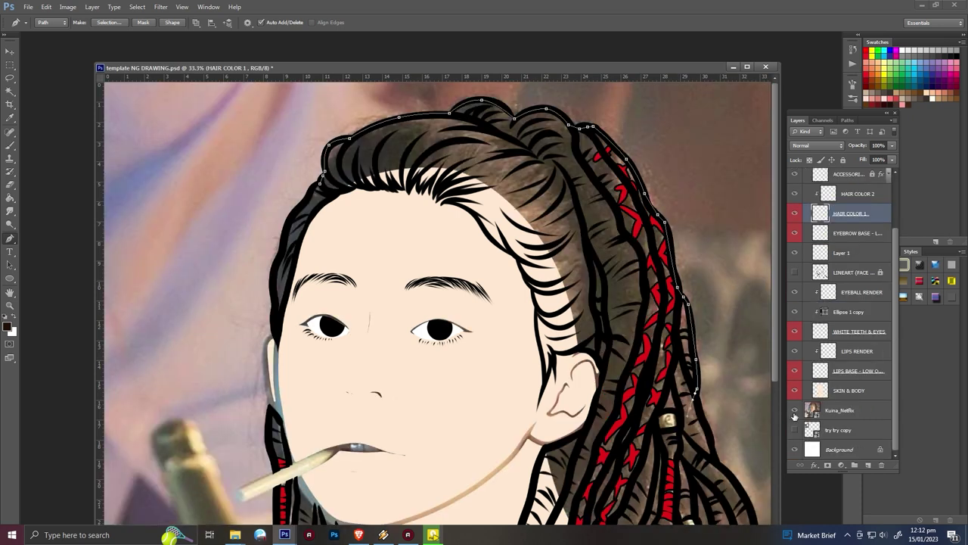
{"action": "left_click", "coordinate": [709, 439]}
{"action": "left_click", "coordinate": [714, 458]}
{"action": "left_click", "coordinate": [682, 423]}
{"action": "left_click", "coordinate": [616, 412]}
{"action": "left_click", "coordinate": [602, 378]}
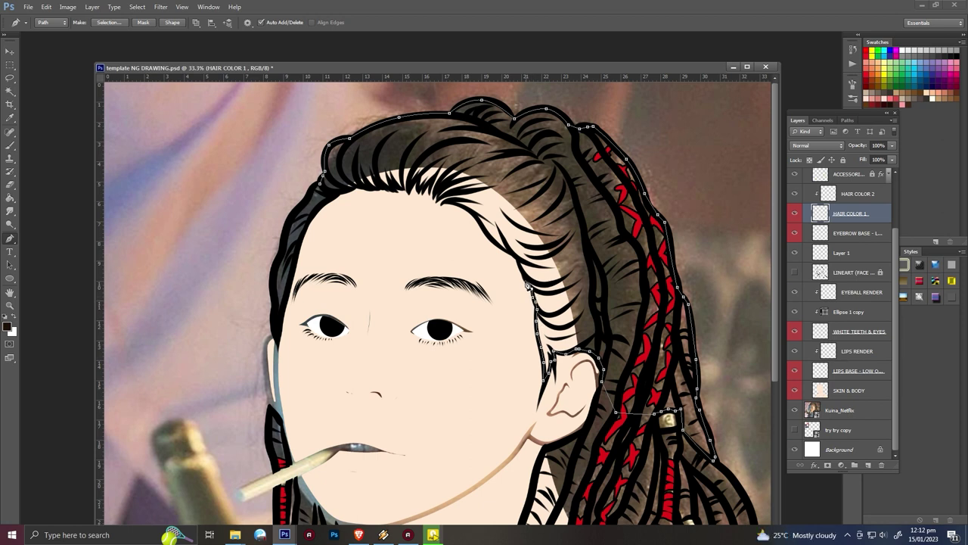
{"action": "left_click", "coordinate": [387, 169]}
- Fill the hair path with dark brown, deselect, and zoom in on the forehead hairline
{"action": "key", "text": "ctrl+Return"}
{"action": "key", "text": "alt+BackSpace"}
{"action": "key", "text": "ctrl+d"}
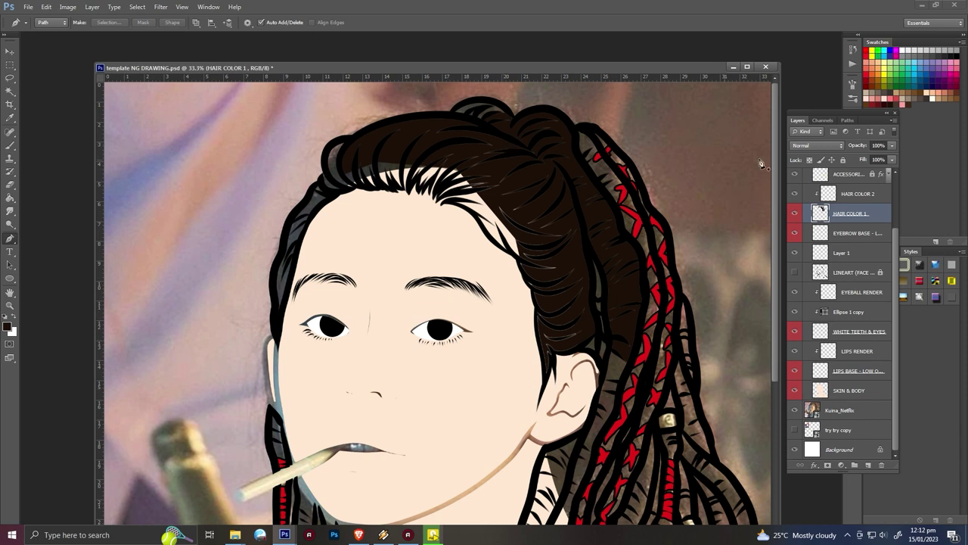
{"action": "left_click", "coordinate": [286, 179], "text": "ctrl"}
{"action": "key", "text": "ctrl+z"}
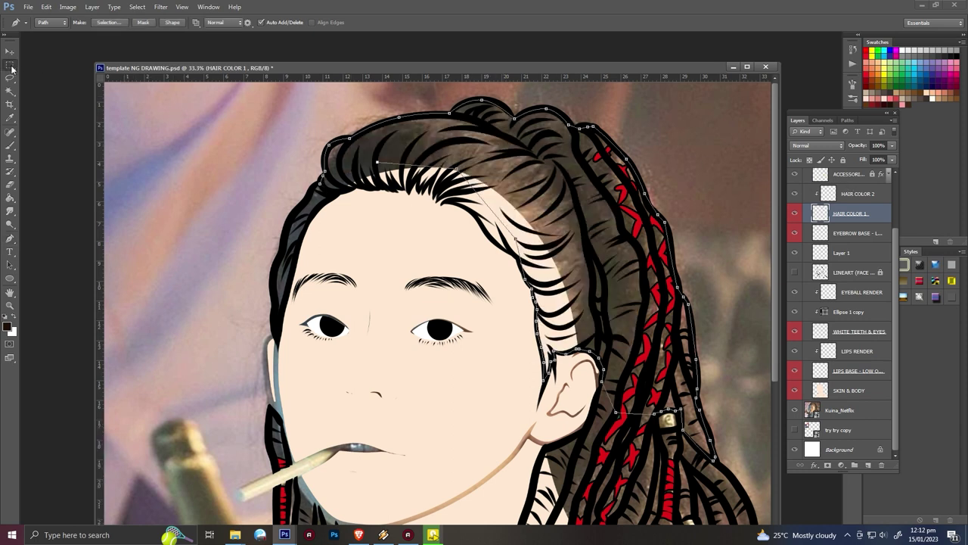
{"action": "key", "text": "m"}
{"action": "key", "text": "ctrl+z"}
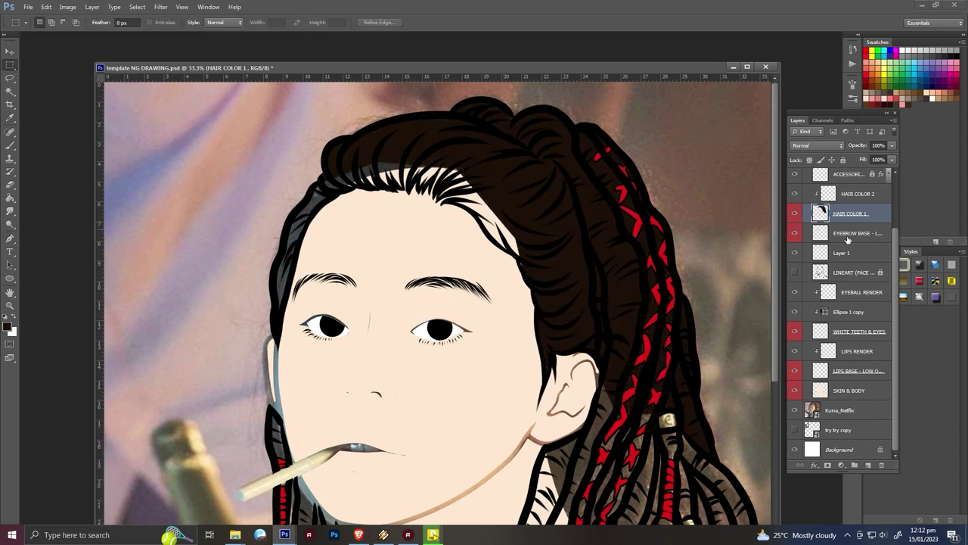
{"action": "left_click_drag", "start_coordinate": [889, 221], "coordinate": [891, 203]}
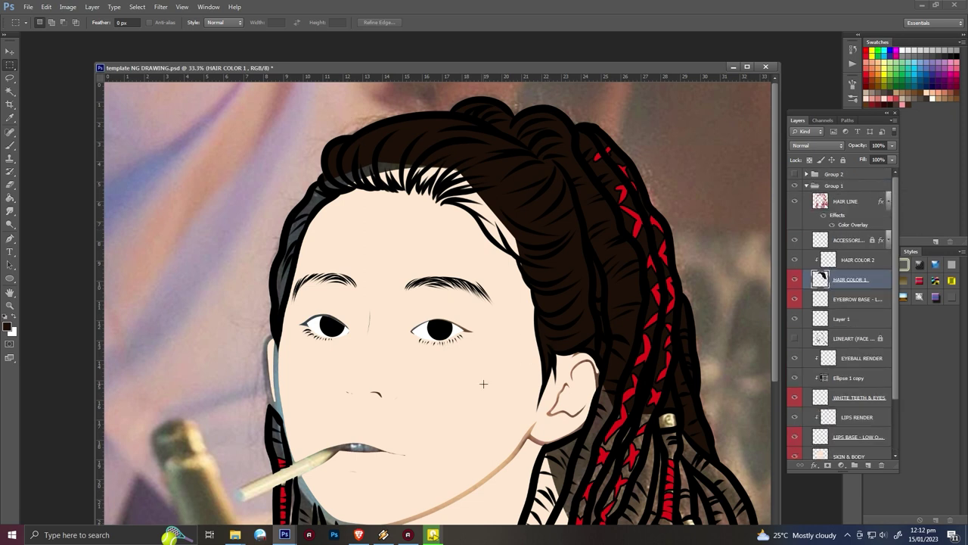
{"action": "key", "text": "ctrl+plus"}
{"action": "key", "text": "ctrl+plus"}
{"action": "scroll", "coordinate": [602, 406], "scroll_direction": "up", "scroll_amount": 5}
- Zoom and pan the view onto the left side of the face and cigarette
{"action": "key", "text": "b"}
{"action": "key", "text": "p"}
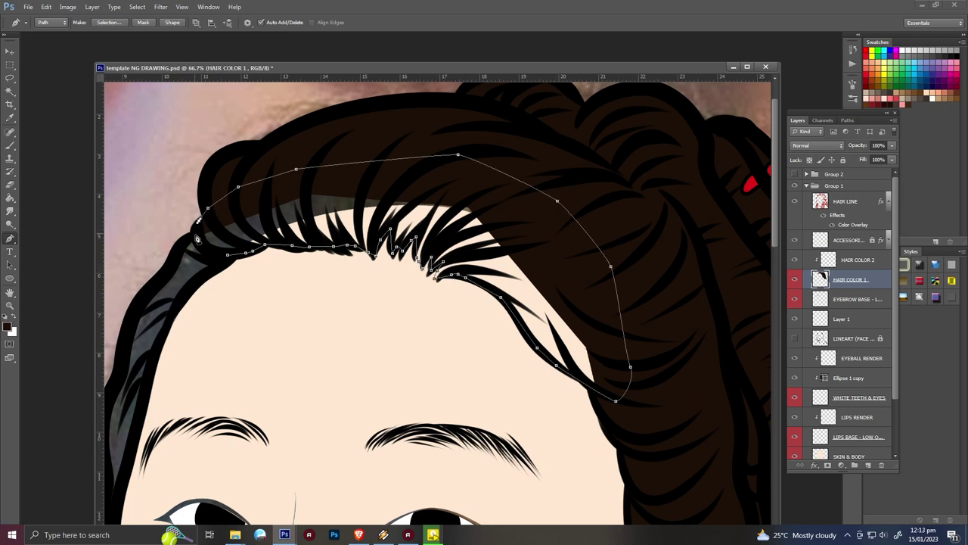
{"action": "left_click_drag", "start_coordinate": [277, 317], "coordinate": [539, 222]}
{"action": "key", "text": "p"}
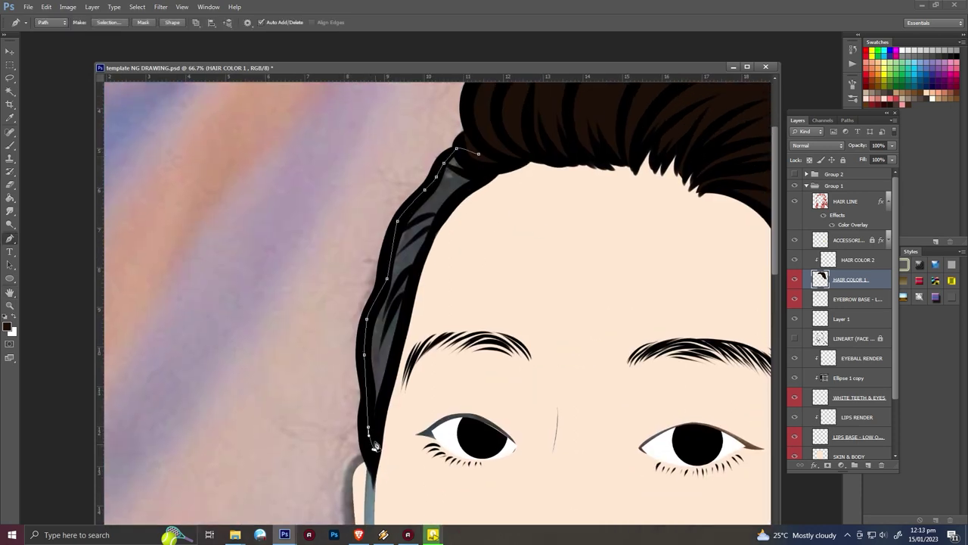
{"action": "key", "text": "ctrl+minus"}
{"action": "key", "text": "ctrl+minus"}
{"action": "key", "text": "ctrl+minus"}
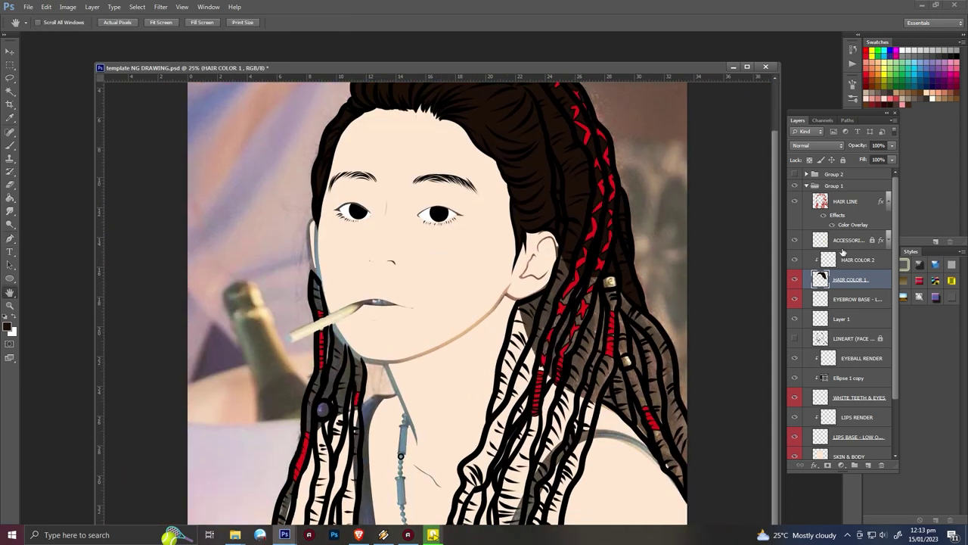
{"action": "left_click", "coordinate": [337, 366], "text": "ctrl"}
{"action": "key", "text": "w"}
{"action": "key", "text": "f"}
{"action": "key", "text": "p"}
{"action": "key", "text": "ctrl+plus"}
{"action": "key", "text": "ctrl+plus"}
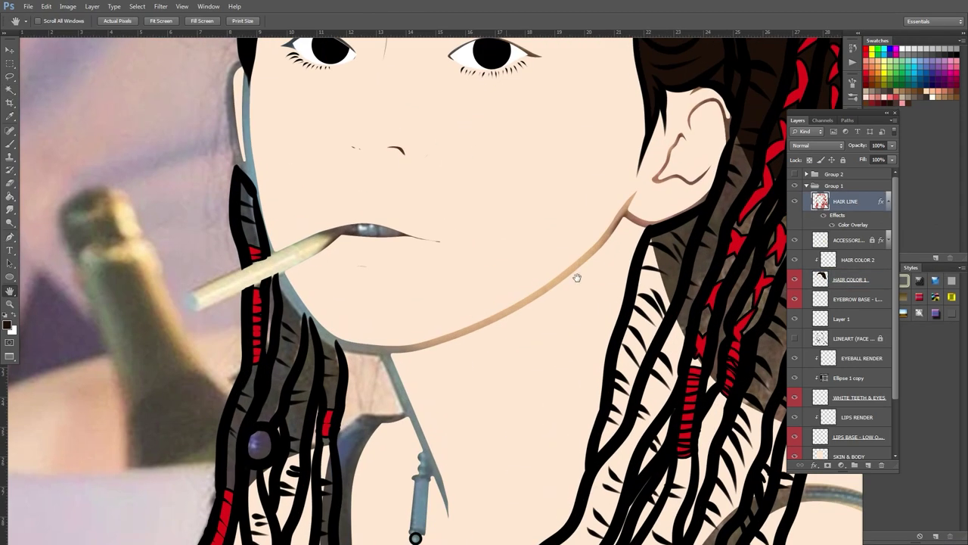
- Pen-trace the left hair edge from the cigarette past the cheek and down the strand
{"action": "left_click", "coordinate": [242, 182]}
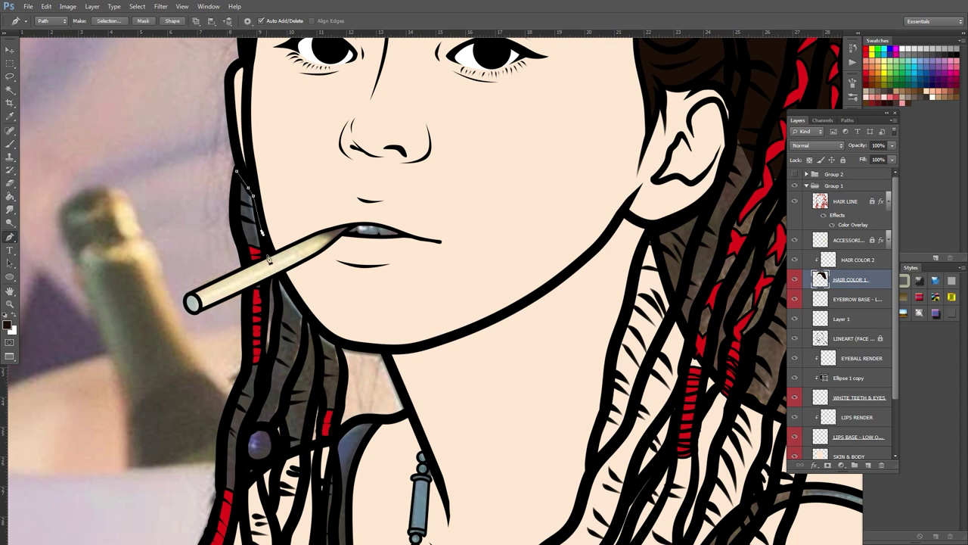
{"action": "left_click", "coordinate": [246, 288]}
{"action": "left_click", "coordinate": [277, 277]}
{"action": "left_click", "coordinate": [303, 312]}
{"action": "left_click", "coordinate": [323, 333]}
{"action": "left_click", "coordinate": [334, 341]}
{"action": "left_click", "coordinate": [344, 372]}
{"action": "left_click", "coordinate": [338, 424]}
{"action": "left_click", "coordinate": [323, 428]}
{"action": "left_click", "coordinate": [320, 393]}
{"action": "left_click", "coordinate": [309, 433]}
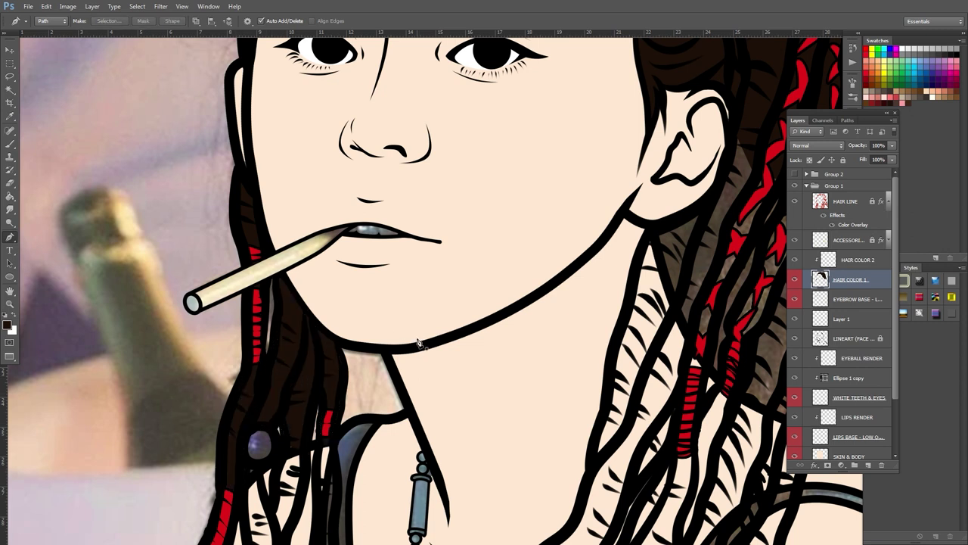
- Trace a new path down the lower-left dreadlock beside the neck
{"action": "left_click_drag", "start_coordinate": [380, 411], "coordinate": [450, 199]}
{"action": "key", "text": "p"}
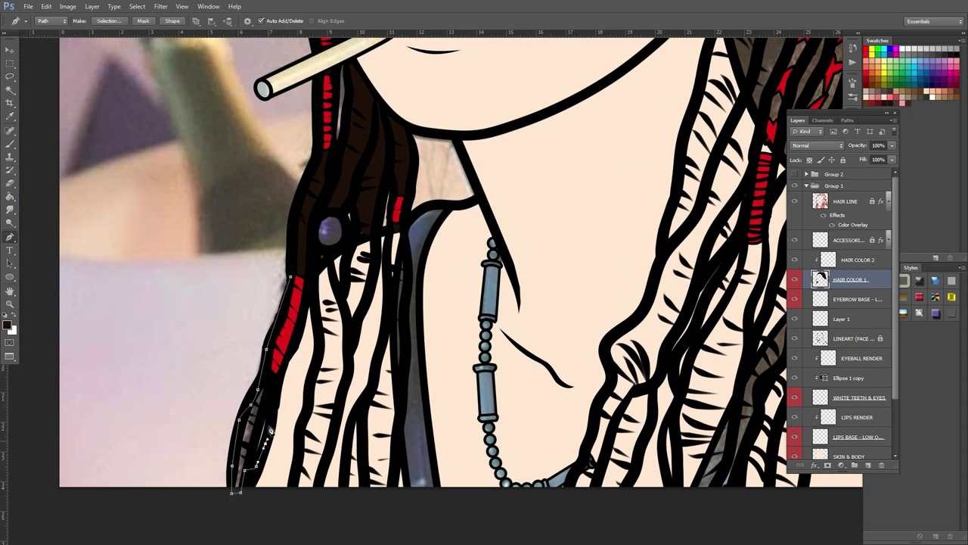
{"action": "left_click", "coordinate": [320, 248]}
{"action": "left_click", "coordinate": [314, 266]}
{"action": "left_click", "coordinate": [318, 333]}
{"action": "left_click", "coordinate": [307, 390]}
{"action": "left_click", "coordinate": [301, 422]}
{"action": "left_click", "coordinate": [292, 493]}
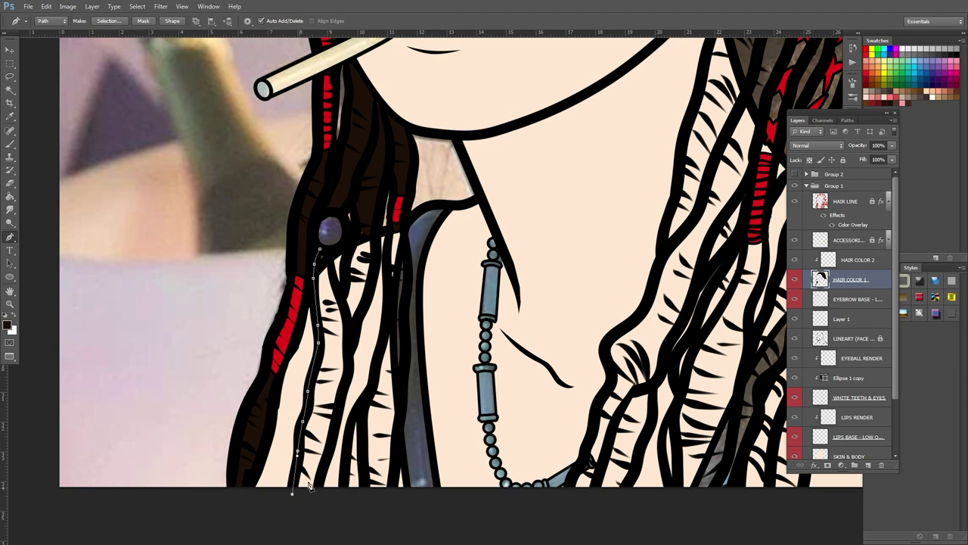
{"action": "key", "text": "e"}
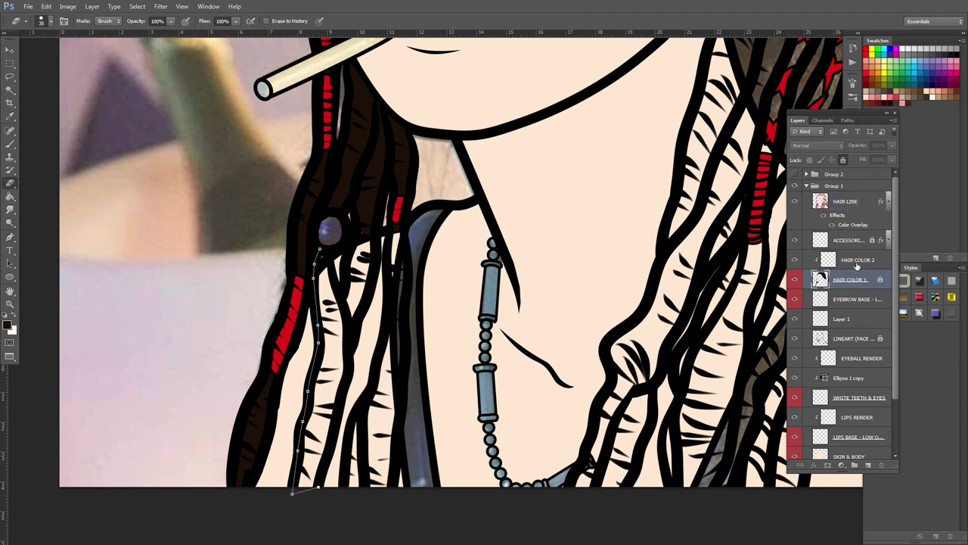
{"action": "key", "text": "g"}
- Trace a closed path around the next cream gap between strands and fill it dark brown
{"action": "left_click", "coordinate": [336, 279]}
{"action": "key", "text": "p"}
{"action": "left_click", "coordinate": [363, 225]}
{"action": "left_click", "coordinate": [354, 331]}
{"action": "left_click", "coordinate": [376, 273]}
{"action": "left_click", "coordinate": [364, 225]}
{"action": "key", "text": "ctrl+Return"}
{"action": "key", "text": "alt+BackSpace"}
- Trace the neighbouring strand and fill it dark brown with the foreground colour
{"action": "left_click", "coordinate": [401, 216]}
{"action": "left_click", "coordinate": [392, 503]}
{"action": "left_click", "coordinate": [351, 425]}
{"action": "key", "text": "ctrl+Return"}
{"action": "key", "text": "alt+BackSpace"}
{"action": "mouse_move", "coordinate": [391, 330]}
{"action": "left_mouse_down"}
{"action": "mouse_move", "coordinate": [501, 406]}
{"action": "mouse_move", "coordinate": [425, 353]}
{"action": "left_mouse_up"}
- Begin a path around the back of the ear
{"action": "left_click", "coordinate": [526, 136]}
{"action": "left_click", "coordinate": [506, 208]}
{"action": "left_click", "coordinate": [469, 237]}
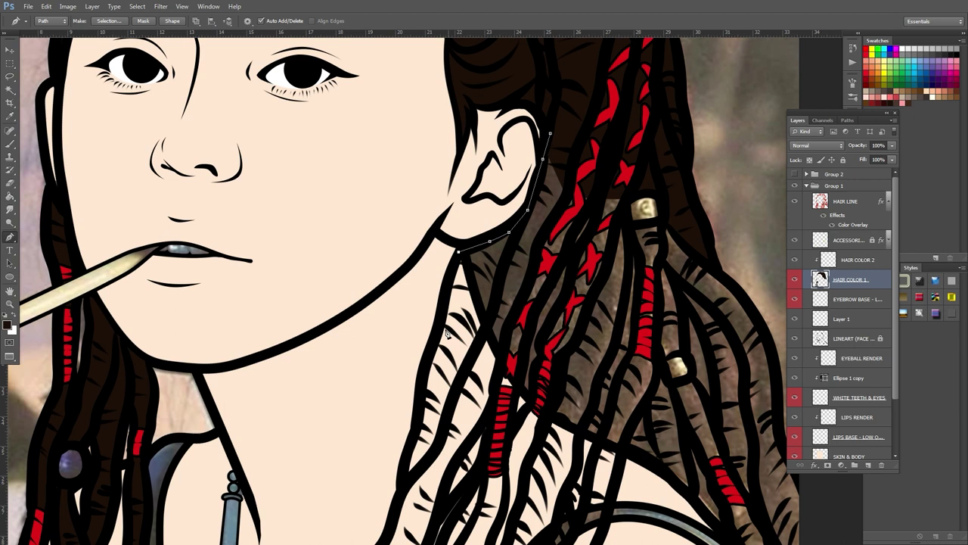
- Expand Group 2 and make the Kuina_Netflix copy reference layer visible
{"action": "key", "text": "ctrl+minus"}
{"action": "left_click", "coordinate": [806, 174]}
{"action": "left_click", "coordinate": [794, 229]}
{"action": "left_click", "coordinate": [855, 228]}
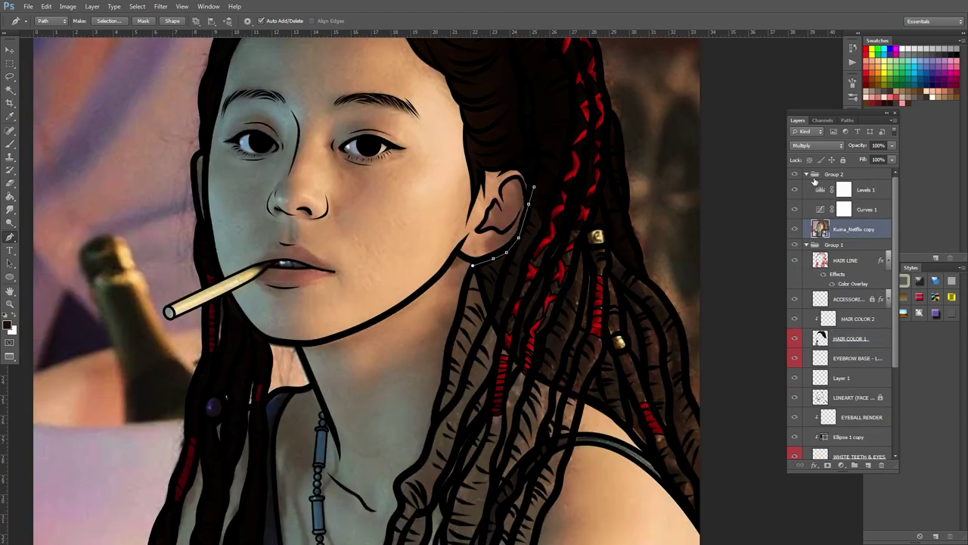
- On HAIR COLOR 1, trace the right shoulder dreadlocks with curved points and fill them brown
{"action": "scroll", "coordinate": [813, 180], "scroll_direction": "down", "scroll_amount": 2}
{"action": "left_click", "coordinate": [851, 284]}
{"action": "left_click", "coordinate": [455, 321]}
{"action": "left_click", "coordinate": [445, 380]}
{"action": "left_click", "coordinate": [434, 425]}
{"action": "left_click_drag", "start_coordinate": [434, 424], "coordinate": [450, 288]}
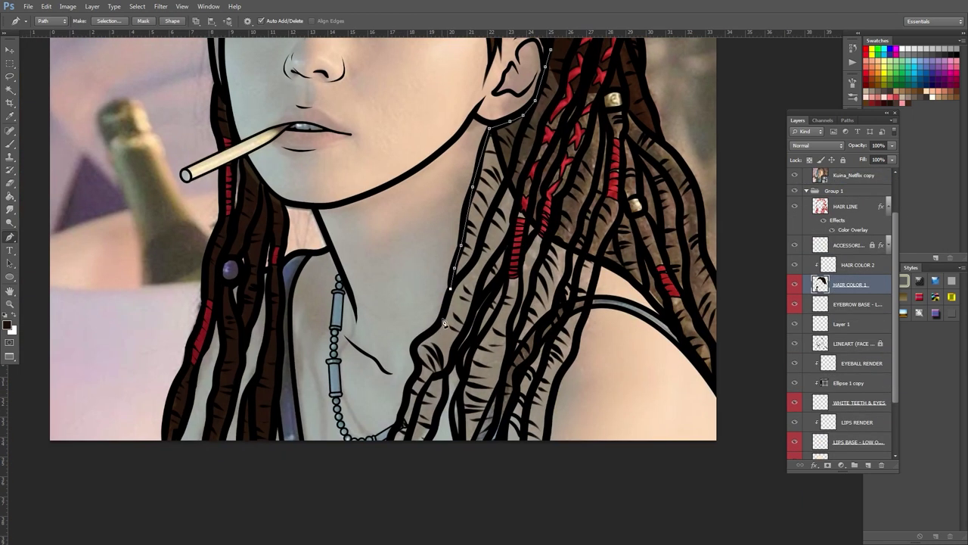
{"action": "mouse_move", "coordinate": [385, 450]}
{"action": "left_mouse_down"}
{"action": "mouse_move", "coordinate": [482, 457]}
{"action": "mouse_move", "coordinate": [506, 441]}
{"action": "left_mouse_up"}
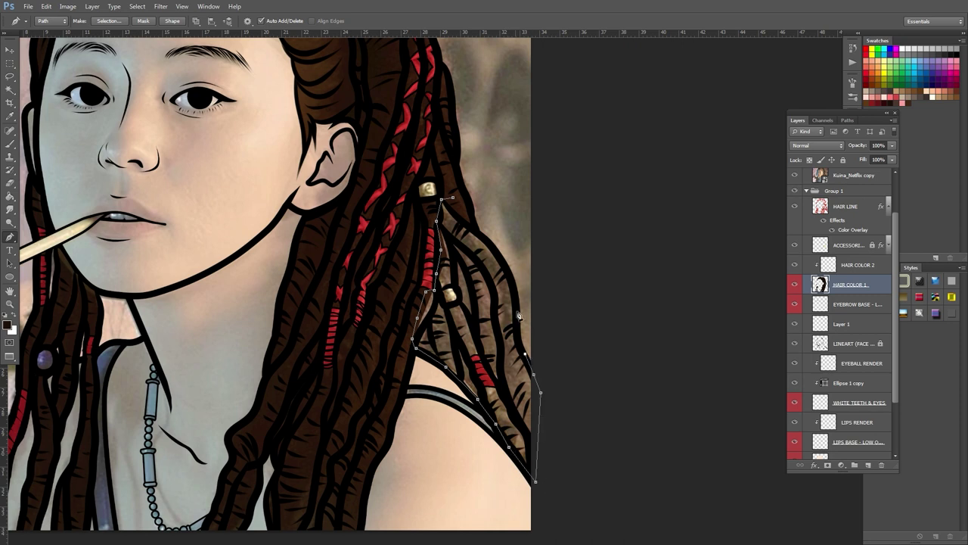
{"action": "key", "text": "ctrl+0"}
- Centre the portrait and select the HAIR LINE layer with the Magic Wand
{"action": "key", "text": "h"}
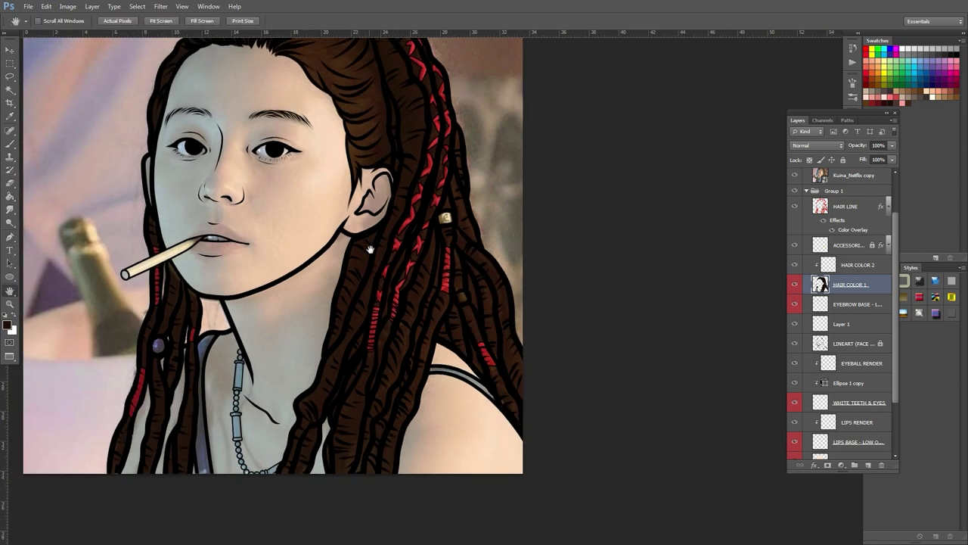
{"action": "scroll", "coordinate": [414, 326], "scroll_direction": "up", "scroll_amount": 1}
{"action": "left_click_drag", "start_coordinate": [686, 177], "coordinate": [709, 111]}
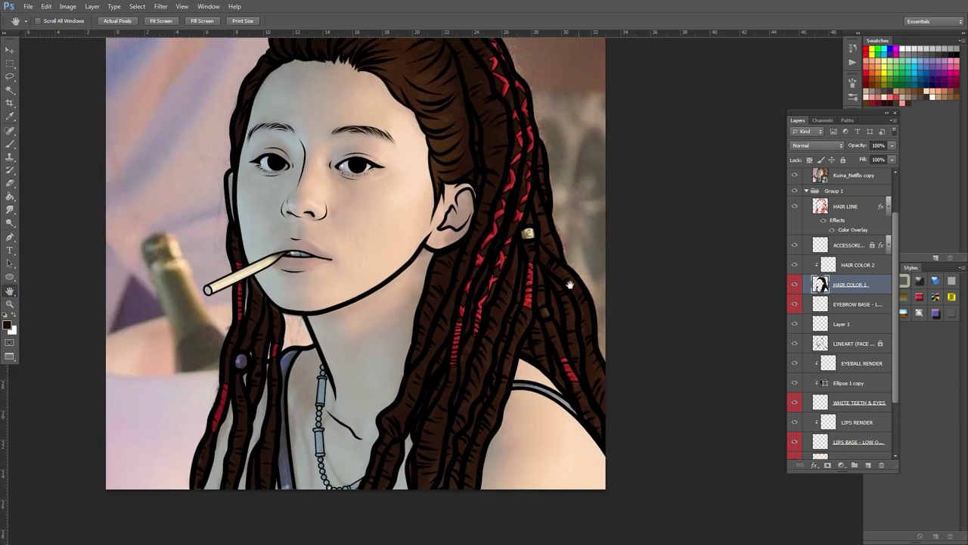
{"action": "left_click", "coordinate": [849, 273]}
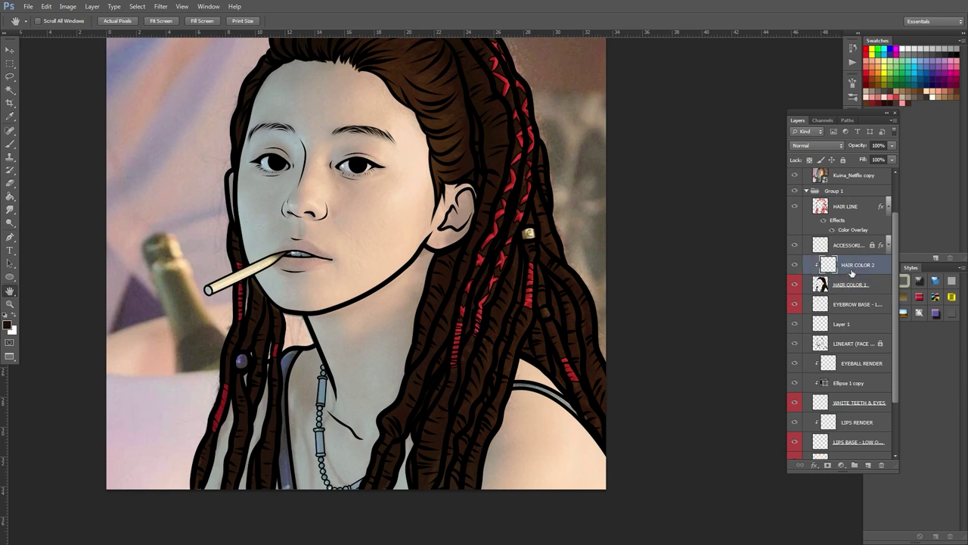
{"action": "left_click", "coordinate": [850, 213]}
{"action": "key", "text": "w"}
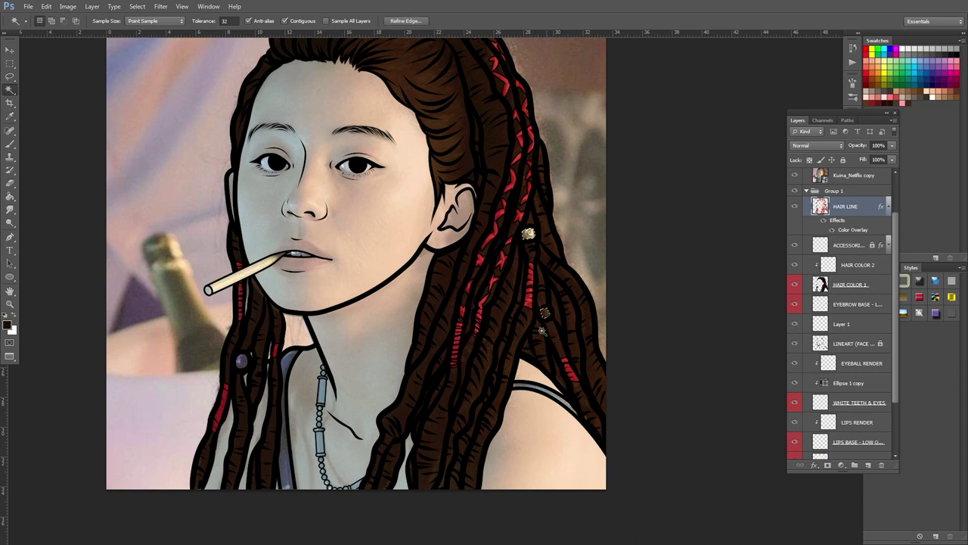
- Set the foreground colour to a light yellow
{"action": "left_click", "coordinate": [7, 326]}
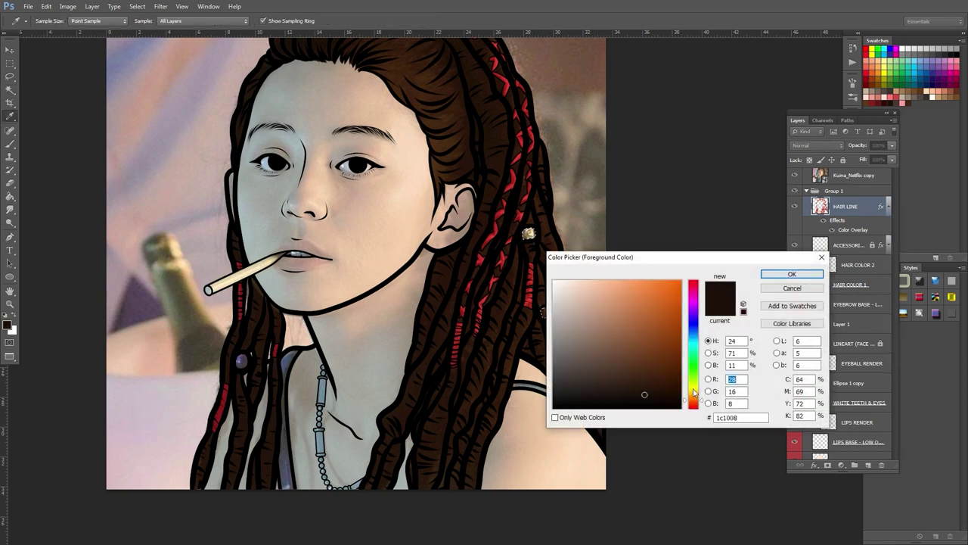
{"action": "left_click_drag", "start_coordinate": [693, 391], "coordinate": [694, 386]}
{"action": "left_click", "coordinate": [627, 295]}
{"action": "left_click", "coordinate": [695, 389]}
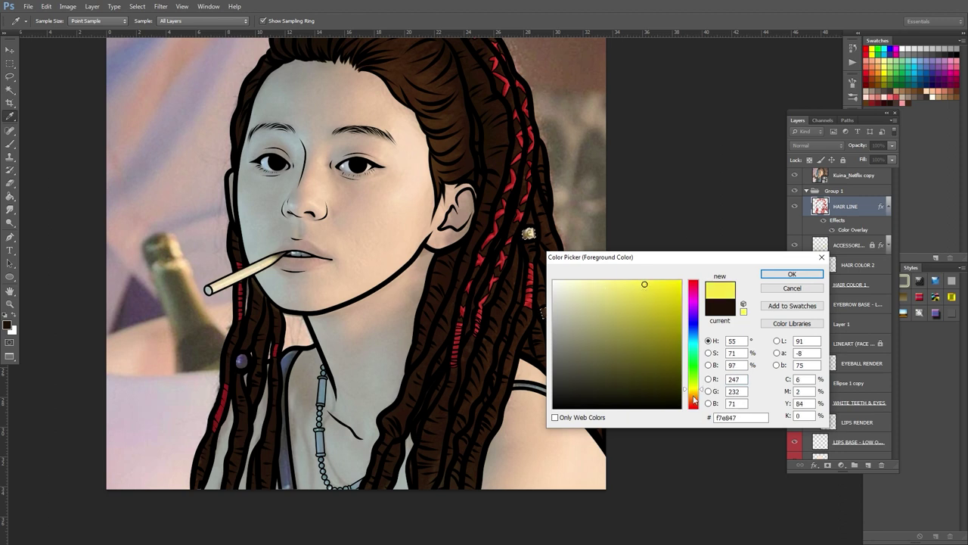
{"action": "left_click", "coordinate": [694, 396]}
{"action": "left_click", "coordinate": [624, 286]}
{"action": "left_click", "coordinate": [694, 391]}
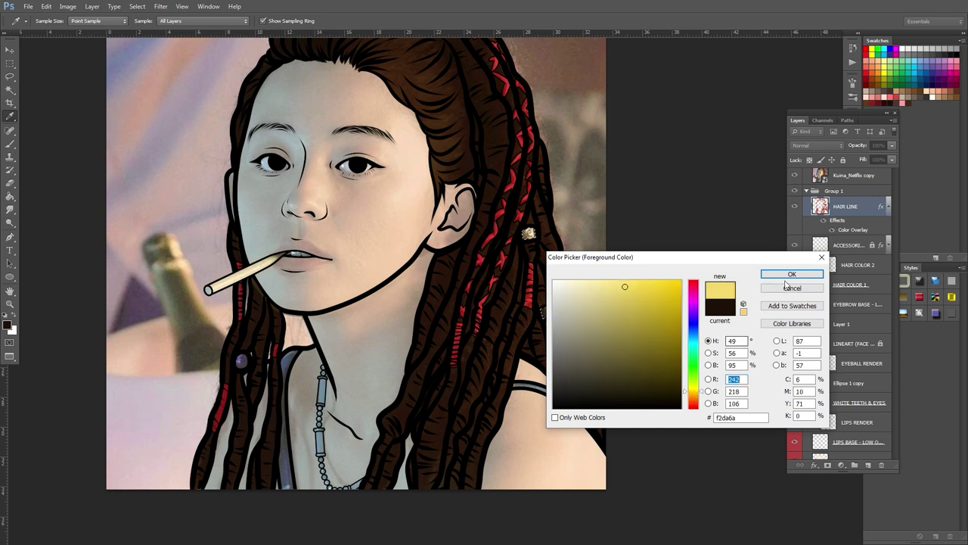
{"action": "left_click", "coordinate": [790, 275]}
- On HAIR COLOR 1, fill the round bead on the left strand with deep blue
{"action": "left_click", "coordinate": [850, 284]}
{"action": "key", "text": "g"}
{"action": "left_click", "coordinate": [9, 328]}
{"action": "left_click", "coordinate": [695, 299]}
{"action": "left_click", "coordinate": [802, 269]}
{"action": "left_click", "coordinate": [845, 206]}
{"action": "key", "text": "w"}
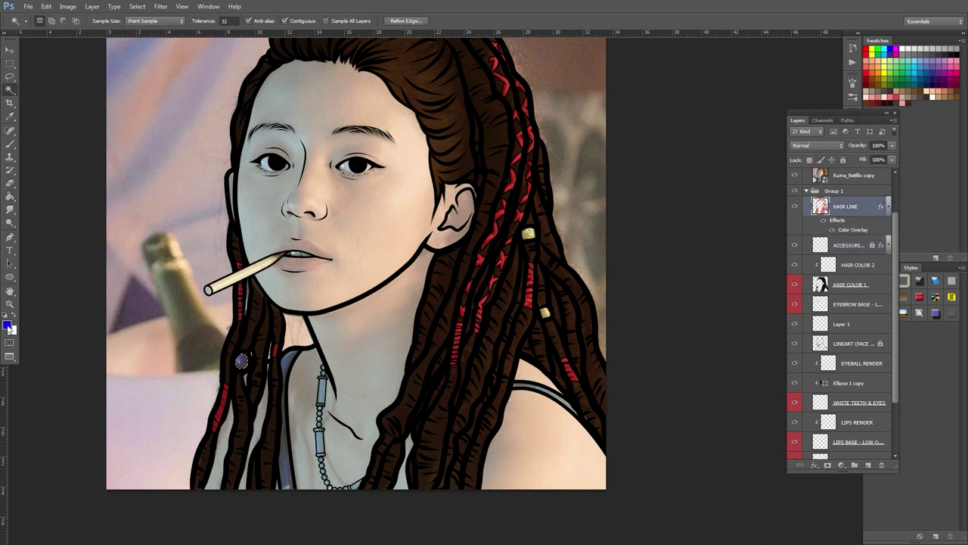
{"action": "left_click", "coordinate": [850, 284]}
{"action": "key", "text": "g"}
{"action": "left_click", "coordinate": [241, 361]}
{"action": "key", "text": "space"}
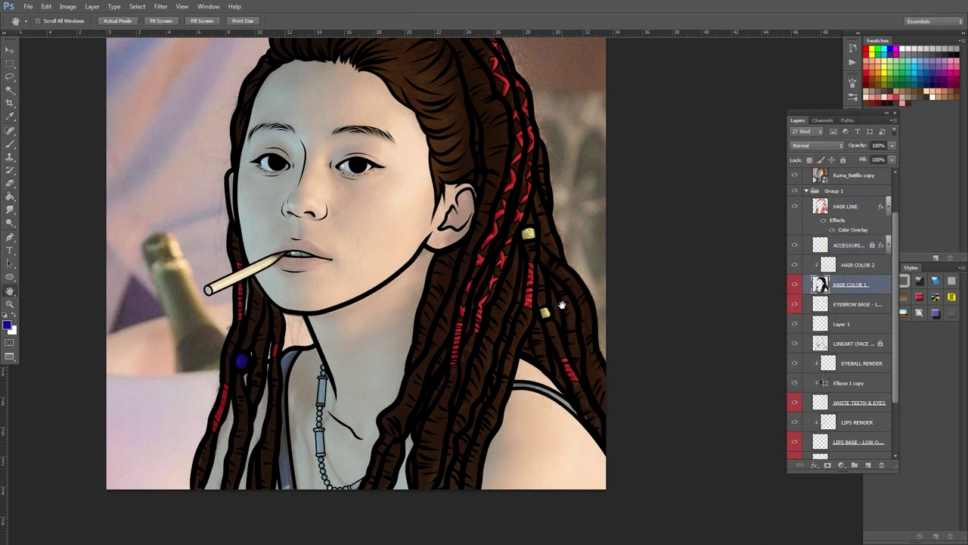
- Set the foreground colour to a light pink
{"action": "left_click", "coordinate": [10, 326]}
{"action": "left_click_drag", "start_coordinate": [694, 345], "coordinate": [694, 302]}
{"action": "left_click", "coordinate": [592, 284]}
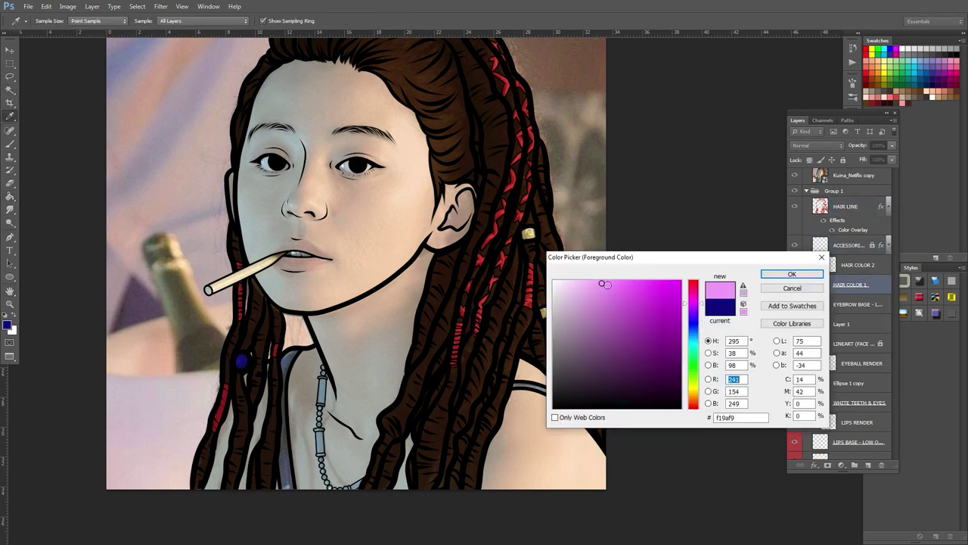
{"action": "left_click", "coordinate": [792, 274]}
{"action": "left_click", "coordinate": [845, 206]}
- Zoom to the necklace, select its tube beads and fill them pink
{"action": "key", "text": "ctrl+plus"}
{"action": "key", "text": "ctrl+plus"}
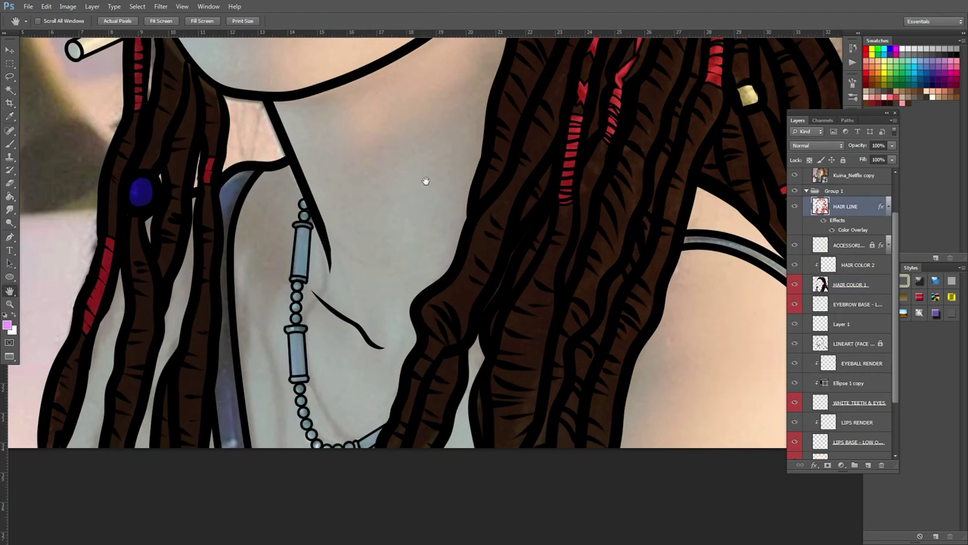
{"action": "left_click_drag", "start_coordinate": [426, 181], "coordinate": [430, 188]}
{"action": "left_click", "coordinate": [855, 343]}
{"action": "key", "text": "w"}
{"action": "key", "text": "g"}
{"action": "scroll", "coordinate": [839, 318], "scroll_direction": "down", "scroll_amount": 3}
{"action": "left_click", "coordinate": [849, 390]}
{"action": "key", "text": "alt+BackSpace"}
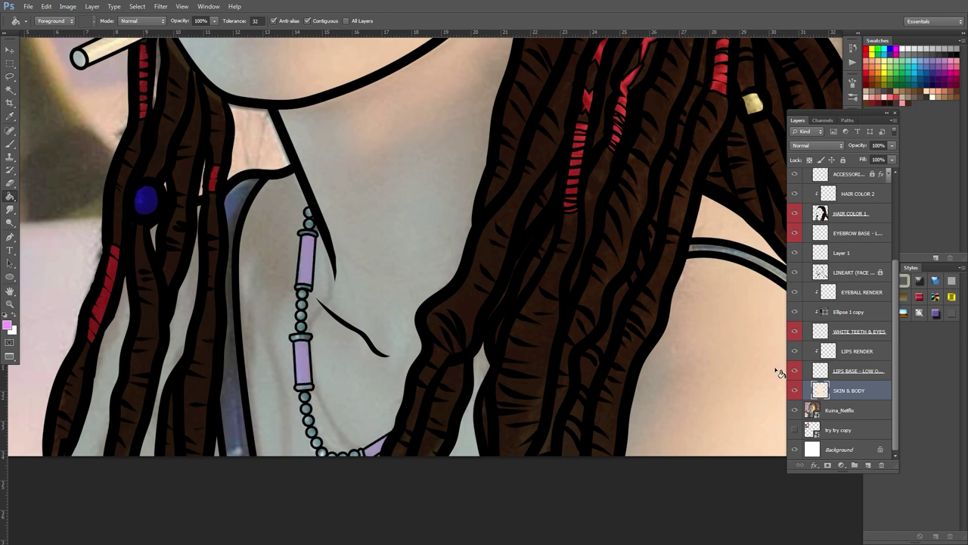
- Hide the reference photo overlay again
{"action": "key", "text": "m"}
{"action": "scroll", "coordinate": [839, 303], "scroll_direction": "up", "scroll_amount": 5}
{"action": "left_click", "coordinate": [794, 174]}
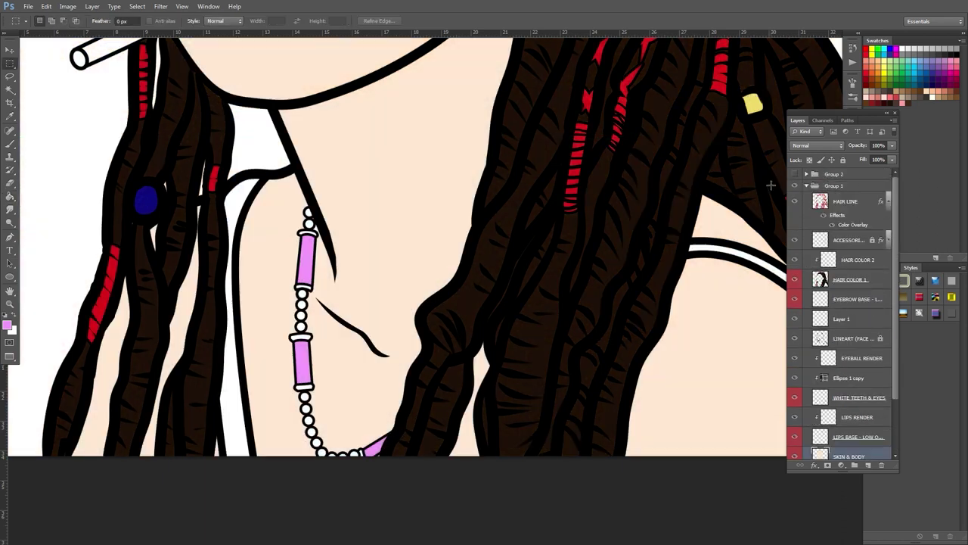
{"action": "key", "text": "i"}
- Set the foreground colour to dark navy blue #052c67 for the top
{"action": "key", "text": "ctrl+minus"}
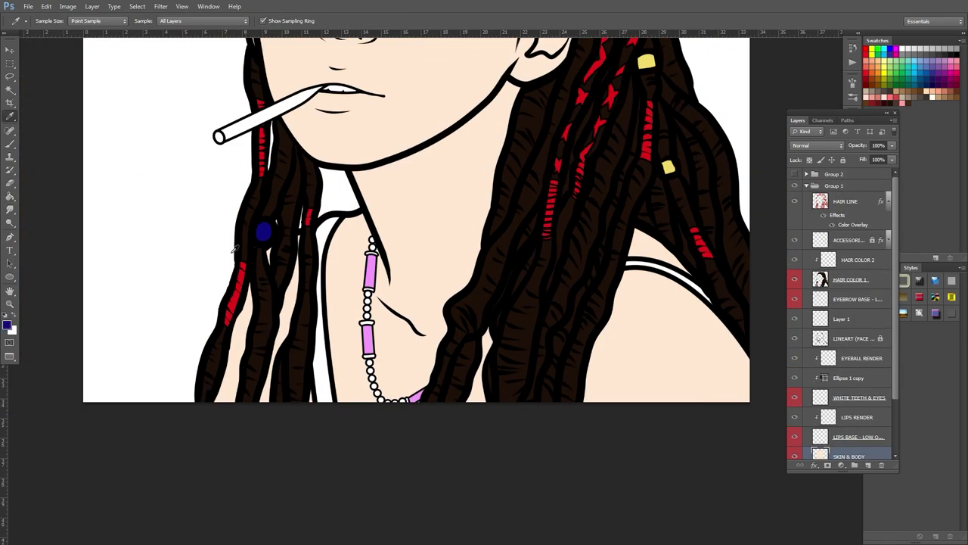
{"action": "left_click", "coordinate": [8, 325]}
{"action": "left_click_drag", "start_coordinate": [670, 320], "coordinate": [674, 356]}
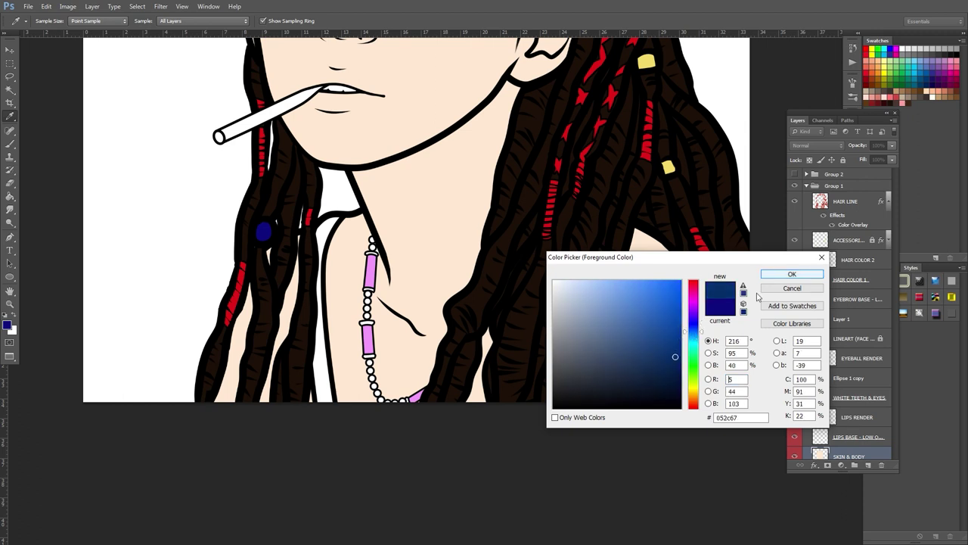
{"action": "left_click", "coordinate": [791, 273]}
- Select the top's straps on LINEART and fill them dark blue
{"action": "left_click", "coordinate": [854, 338]}
{"action": "key", "text": "w"}
{"action": "left_click", "coordinate": [673, 277]}
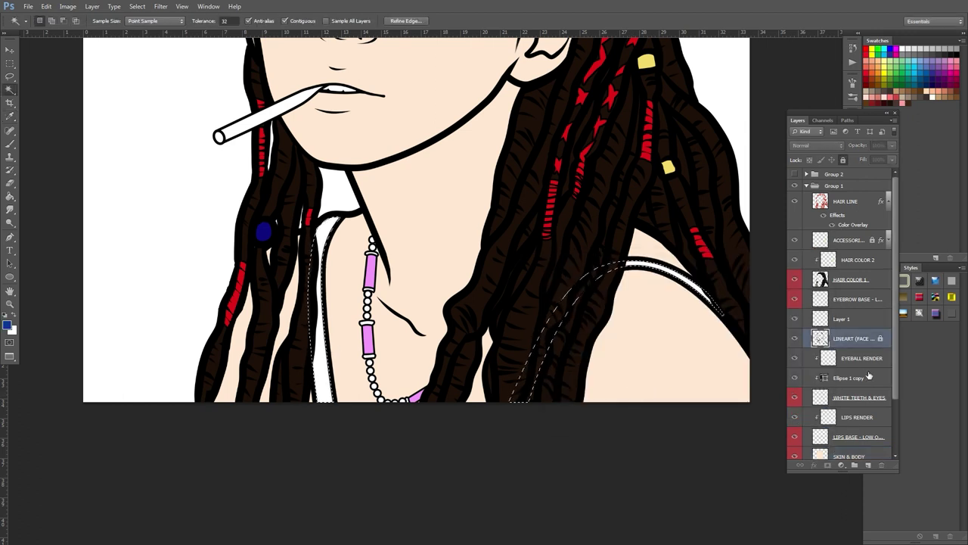
{"action": "scroll", "coordinate": [868, 376], "scroll_direction": "down", "scroll_amount": 1}
{"action": "left_click", "coordinate": [849, 429]}
{"action": "key", "text": "alt+BackSpace"}
{"action": "key", "text": "ctrl+d"}
- Fill the cigarette with a pale yellow colour
{"action": "left_click", "coordinate": [8, 325]}
{"action": "left_click", "coordinate": [593, 290]}
{"action": "left_click", "coordinate": [684, 372]}
{"action": "left_click", "coordinate": [791, 273]}
{"action": "key", "text": "w"}
{"action": "key", "text": "alt+BackSpace"}
{"action": "key", "text": "h"}
- Zoom in on the necklace and fill the bead caps tan
{"action": "left_click", "coordinate": [849, 311]}
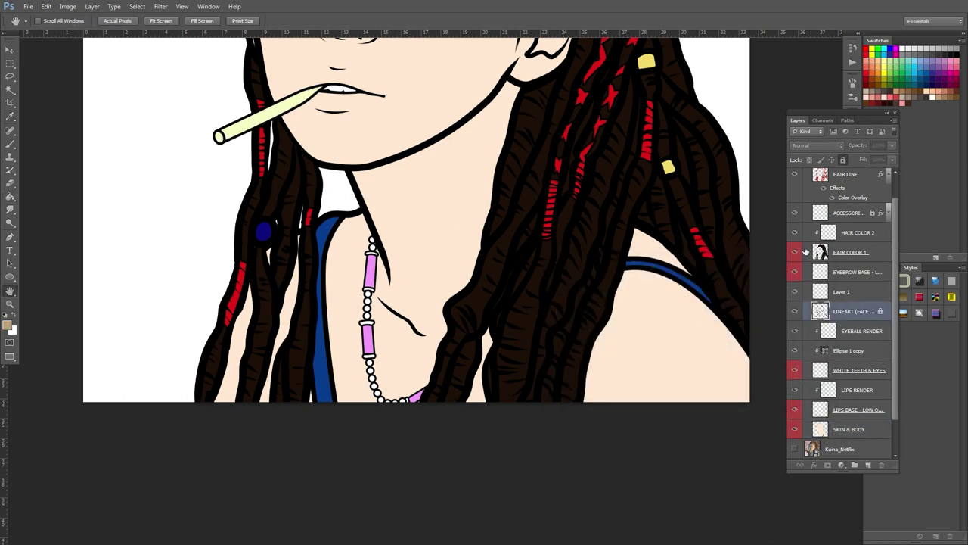
{"action": "key", "text": "ctrl+plus"}
{"action": "key", "text": "w"}
{"action": "left_click_drag", "start_coordinate": [330, 460], "coordinate": [354, 376]}
{"action": "key", "text": "g"}
{"action": "left_click", "coordinate": [849, 429]}
{"action": "key", "text": "b"}
{"action": "left_click", "coordinate": [297, 112], "text": "alt"}
- Zoom out to the whole portrait and show the reference photo layer
{"action": "key", "text": "h"}
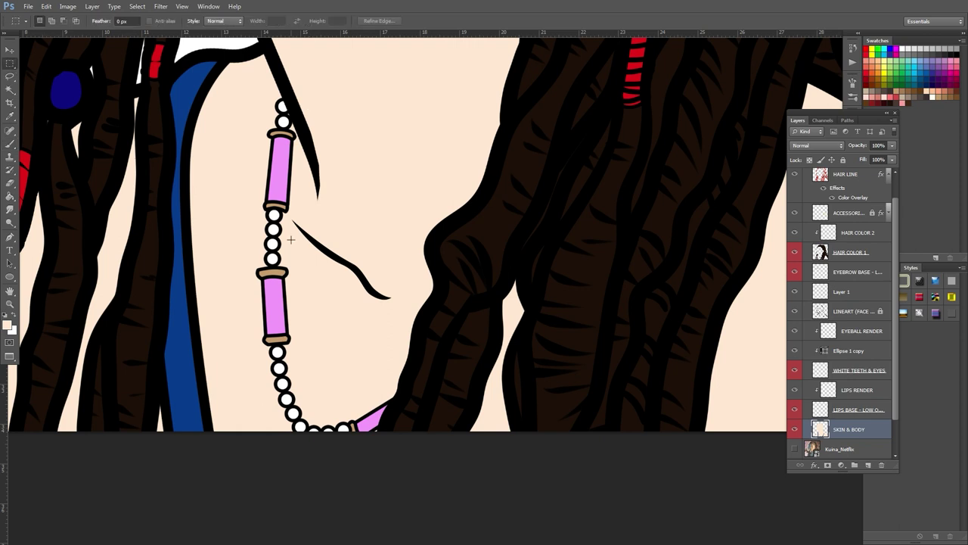
{"action": "key", "text": "ctrl+0"}
{"action": "scroll", "coordinate": [828, 426], "scroll_direction": "down", "scroll_amount": 2}
{"action": "left_click", "coordinate": [794, 409]}
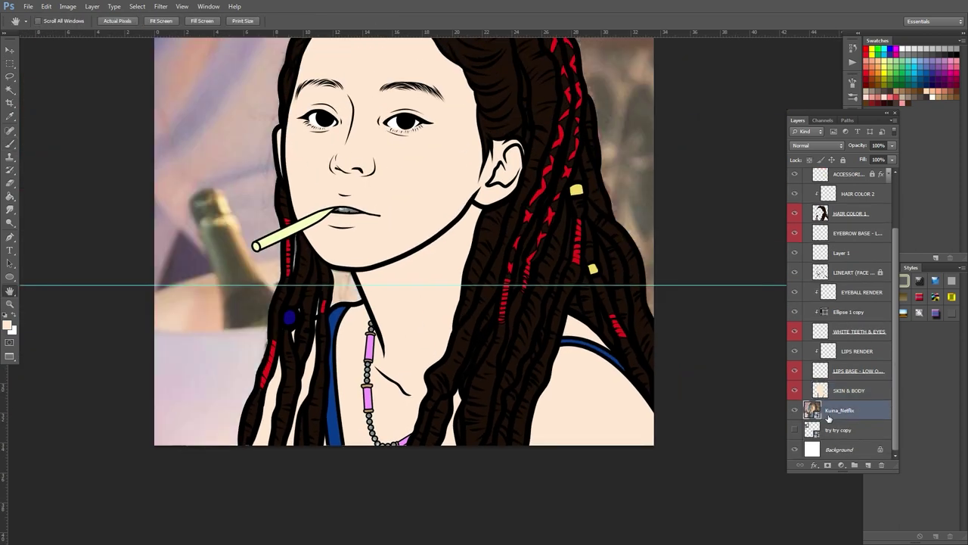
{"action": "key", "text": "g"}
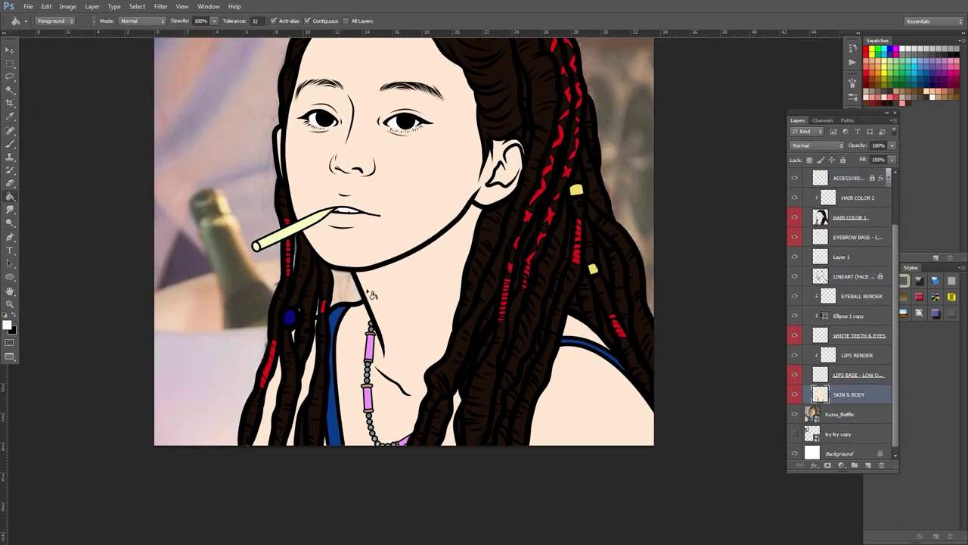
{"action": "key", "text": "h"}
{"action": "key", "text": "ctrl+plus"}
{"action": "left_click", "coordinate": [824, 415]}
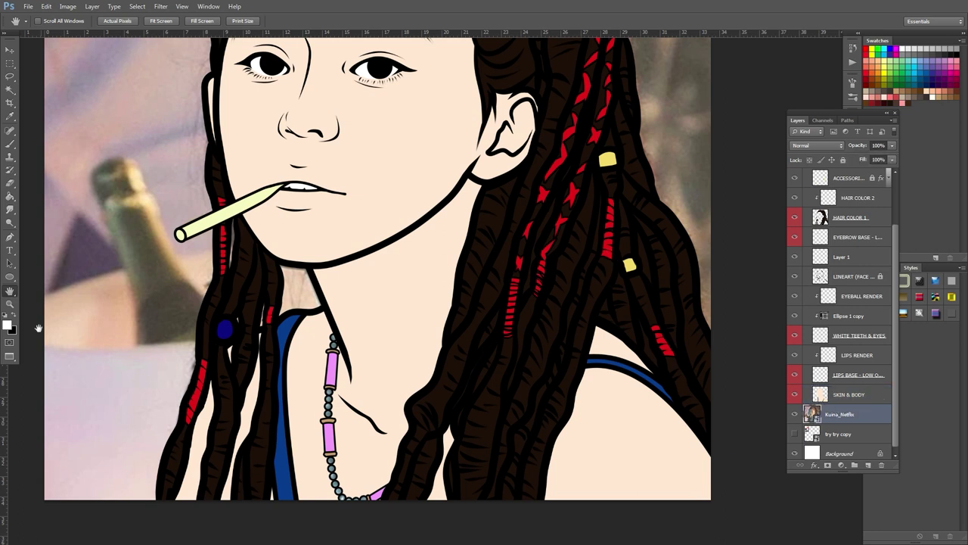
- Fill the small round necklace beads with a pale blue-white colour
{"action": "left_click", "coordinate": [695, 358]}
{"action": "key", "text": "Escape"}
{"action": "left_click", "coordinate": [851, 277]}
{"action": "key", "text": "ctrl+plus"}
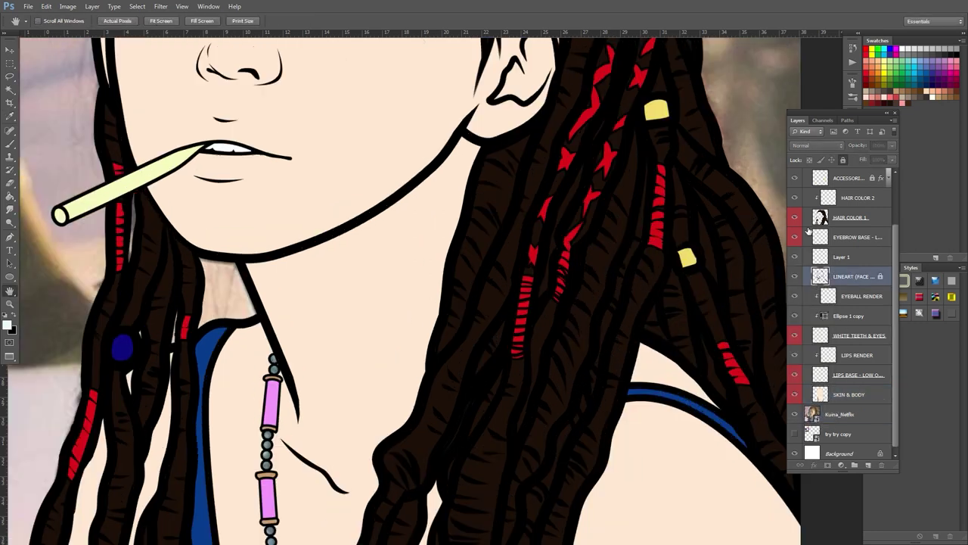
{"action": "key", "text": "w"}
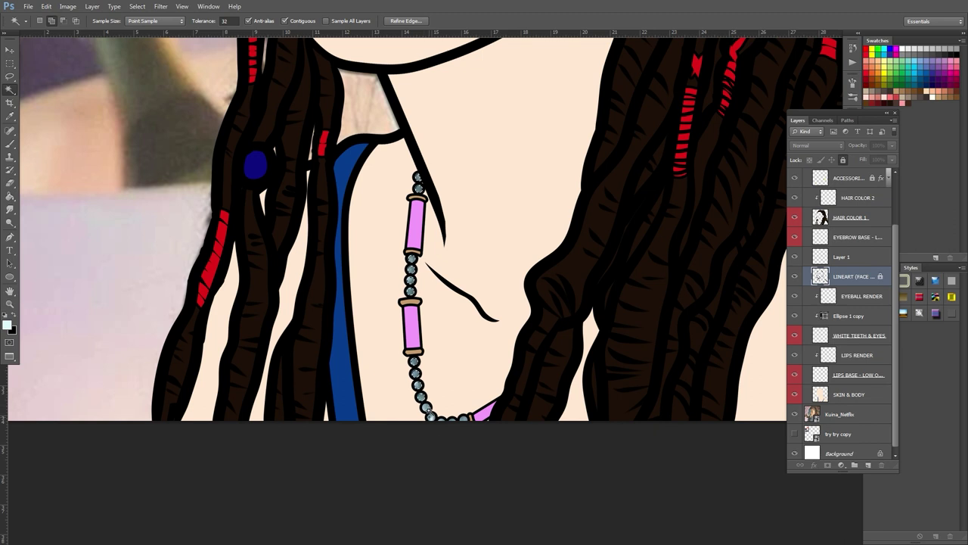
{"action": "key", "text": "g"}
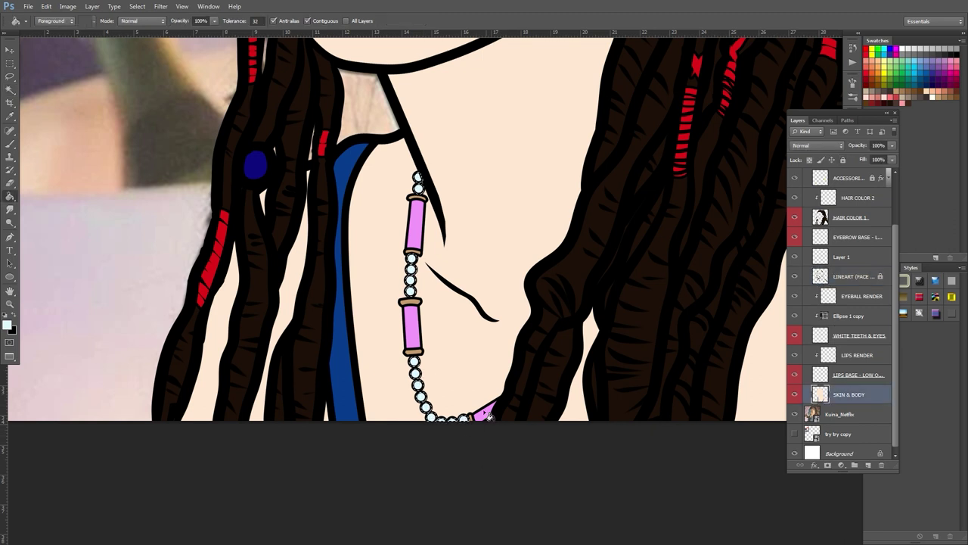
{"action": "key", "text": "ctrl+minus"}
- Pan to the face and select the photo copy in the overlay group
{"action": "key", "text": "h"}
{"action": "left_click_drag", "start_coordinate": [549, 208], "coordinate": [497, 364]}
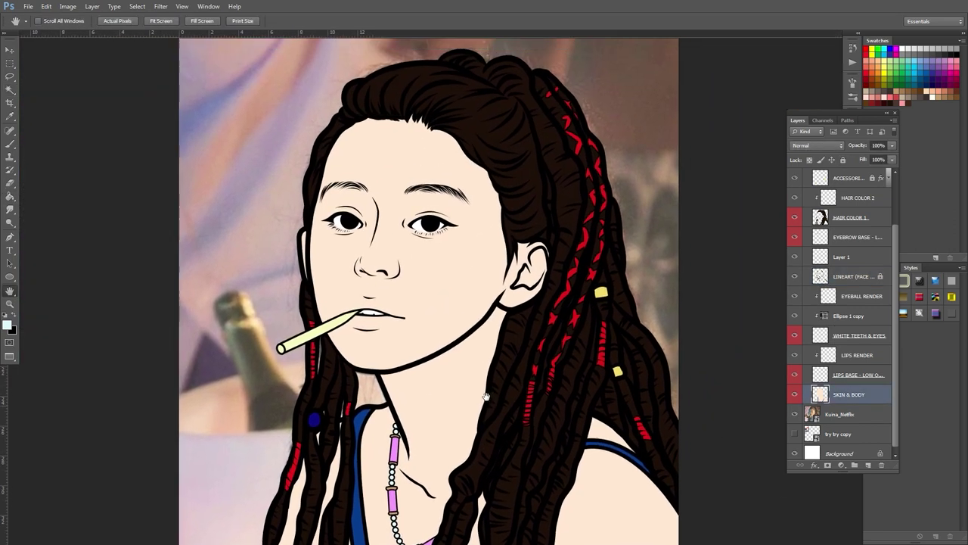
{"action": "scroll", "coordinate": [890, 243], "scroll_direction": "up", "scroll_amount": 5}
{"action": "left_click", "coordinate": [794, 174]}
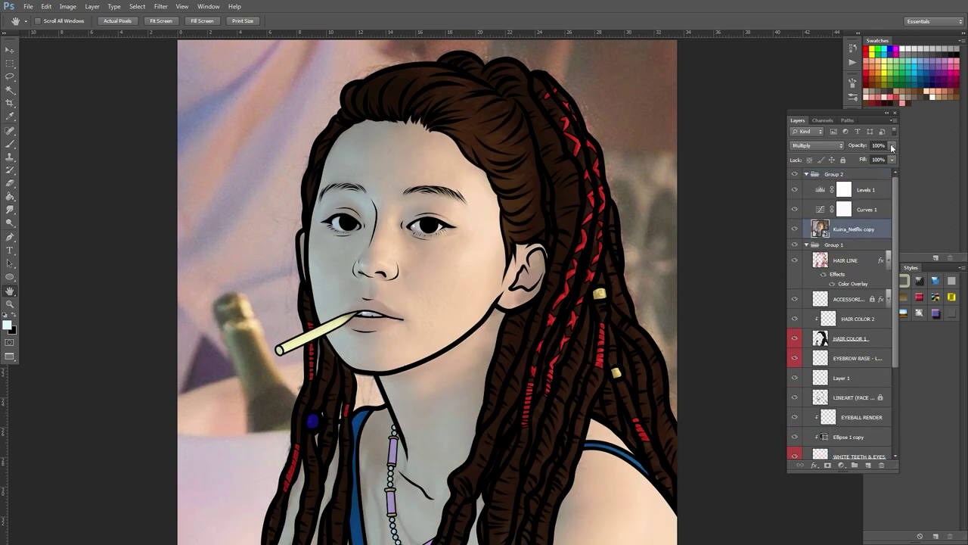
- Show the photo shading overlay group and lower the photo copy's opacity
{"action": "left_click", "coordinate": [853, 229]}
{"action": "left_click", "coordinate": [891, 145]}
{"action": "mouse_move", "coordinate": [871, 156]}
{"action": "left_mouse_down"}
{"action": "mouse_move", "coordinate": [887, 156]}
{"action": "mouse_move", "coordinate": [847, 155]}
{"action": "mouse_move", "coordinate": [889, 157]}
{"action": "left_mouse_up"}
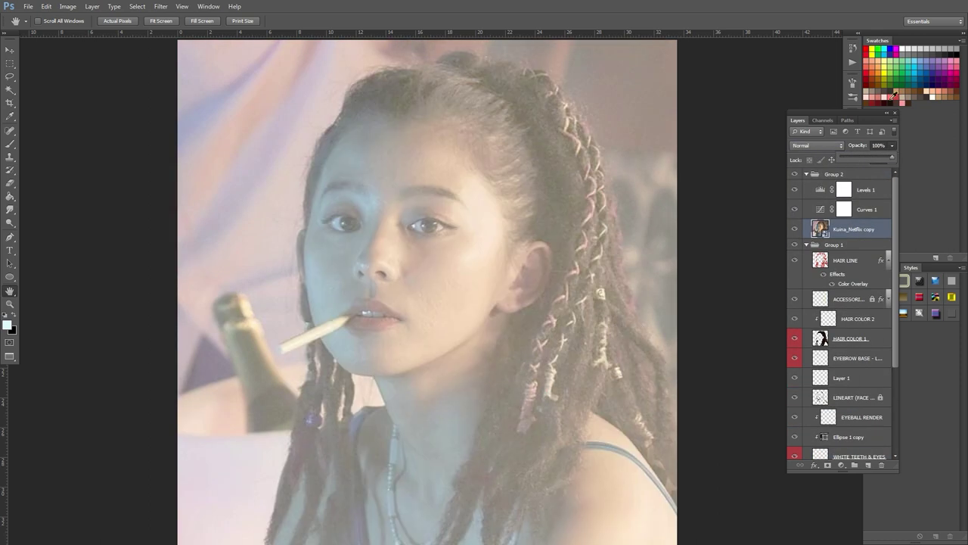
{"action": "left_click", "coordinate": [806, 174]}
- Reveal the 'try try copy' palette and sample its salmon pink swatch
{"action": "left_click", "coordinate": [794, 178]}
{"action": "key", "text": "i"}
{"action": "left_click", "coordinate": [272, 95]}
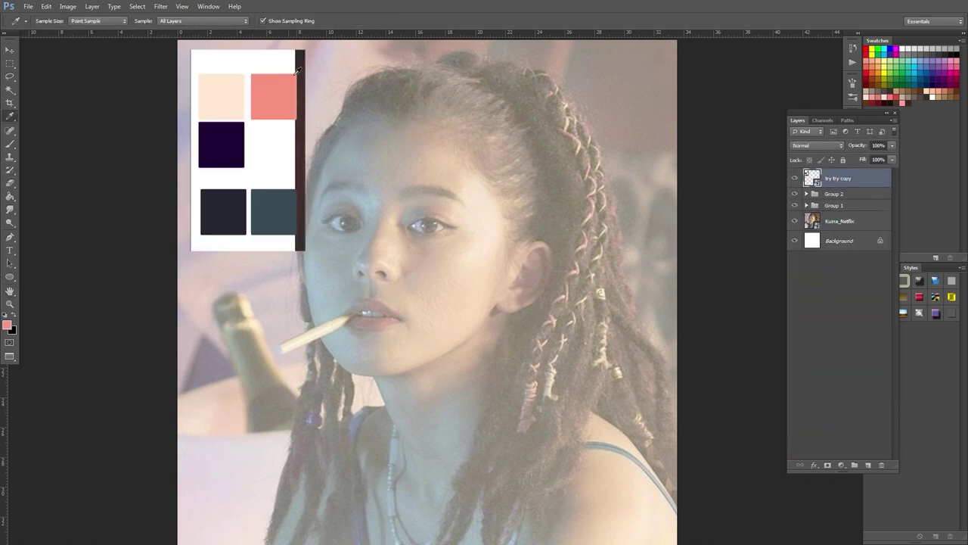
{"action": "left_click", "coordinate": [795, 178]}
- Set the Group 2 overlay back to 100% opacity
{"action": "left_click", "coordinate": [833, 193]}
{"action": "left_click", "coordinate": [891, 146]}
{"action": "left_click_drag", "start_coordinate": [879, 158], "coordinate": [884, 158]}
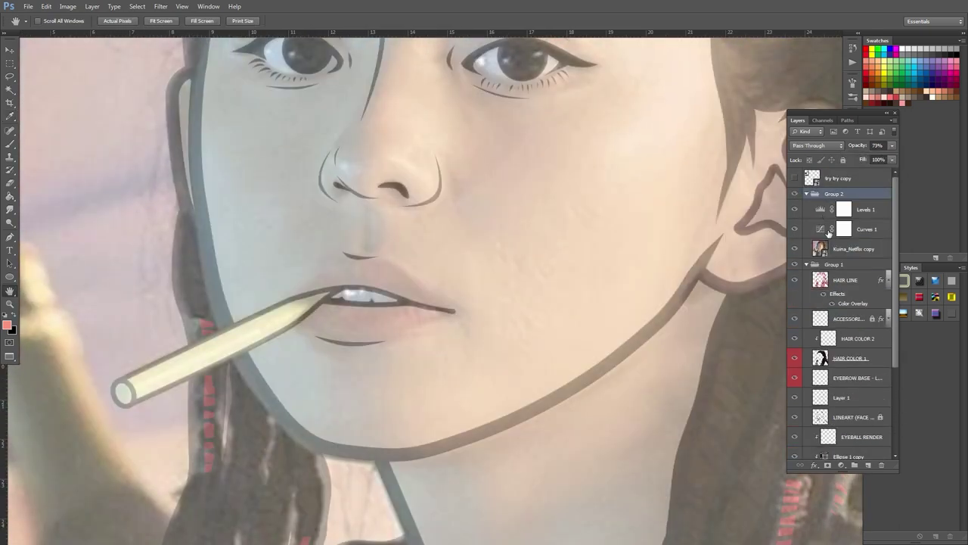
{"action": "left_click", "coordinate": [815, 145]}
{"action": "left_click", "coordinate": [812, 188]}
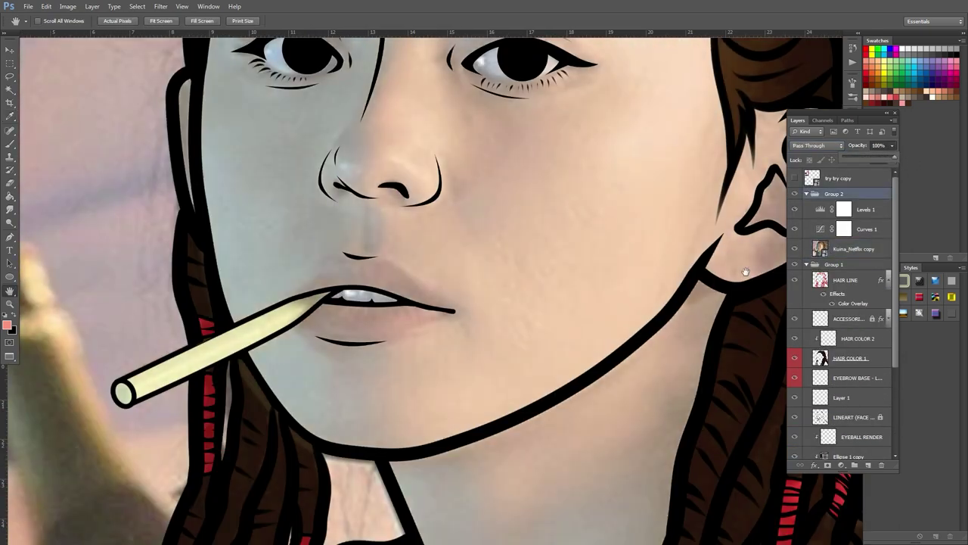
- Trace the lips with the Pen tool on LIPS BASE and fill them salmon pink
{"action": "left_click", "coordinate": [855, 420]}
{"action": "key", "text": "p"}
{"action": "left_click", "coordinate": [295, 295]}
{"action": "left_click", "coordinate": [316, 266]}
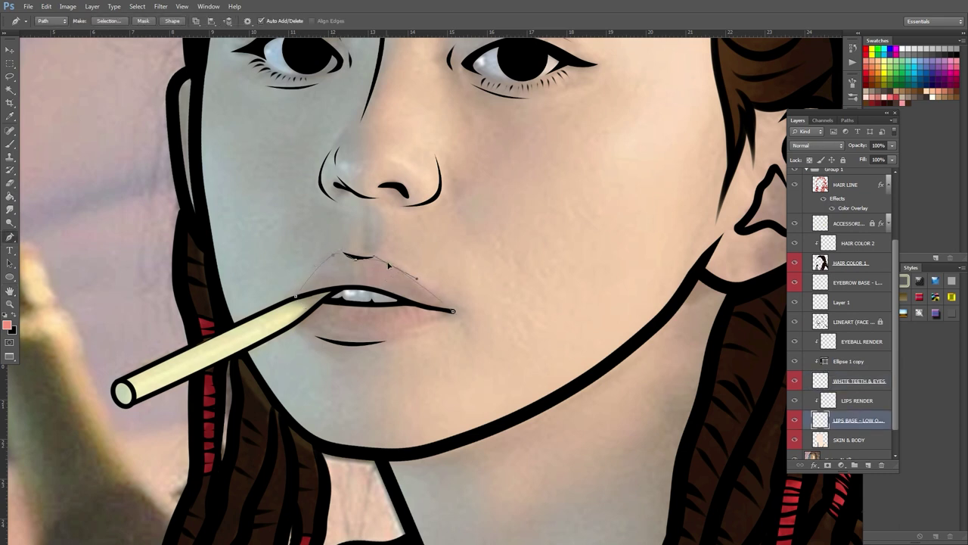
{"action": "left_click_drag", "start_coordinate": [310, 295], "coordinate": [357, 289]}
{"action": "key", "text": "alt+BackSpace"}
{"action": "key", "text": "Return"}
{"action": "key", "text": "ctrl+Return"}
{"action": "key", "text": "alt+BackSpace"}
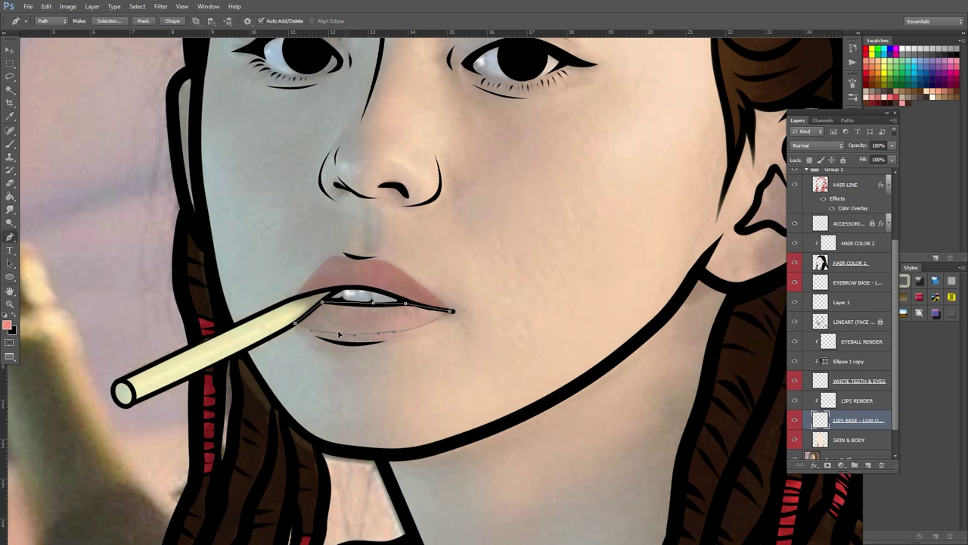
{"action": "key", "text": "Return"}
{"action": "key", "text": "ctrl+minus"}
- Apply a Gaussian Blur, then hide the Group 2 photo overlay
{"action": "left_click", "coordinate": [161, 7]}
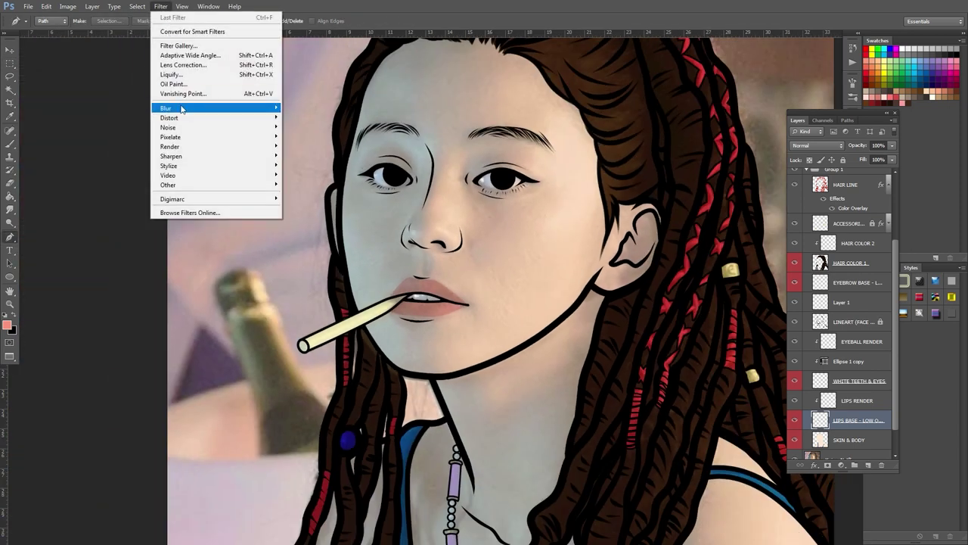
{"action": "left_click", "coordinate": [314, 219]}
{"action": "left_click", "coordinate": [540, 141]}
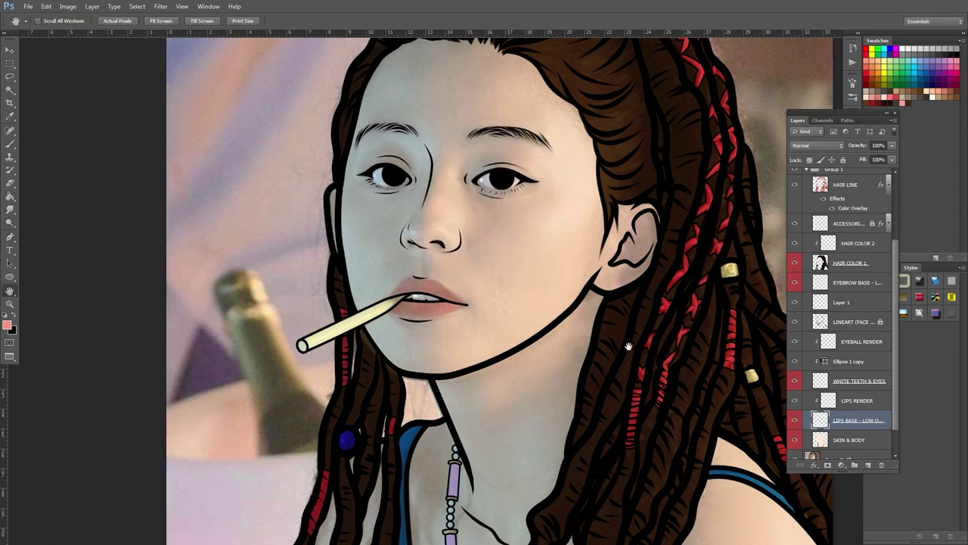
{"action": "scroll", "coordinate": [824, 303], "scroll_direction": "up", "scroll_amount": 3}
{"action": "left_click", "coordinate": [806, 205]}
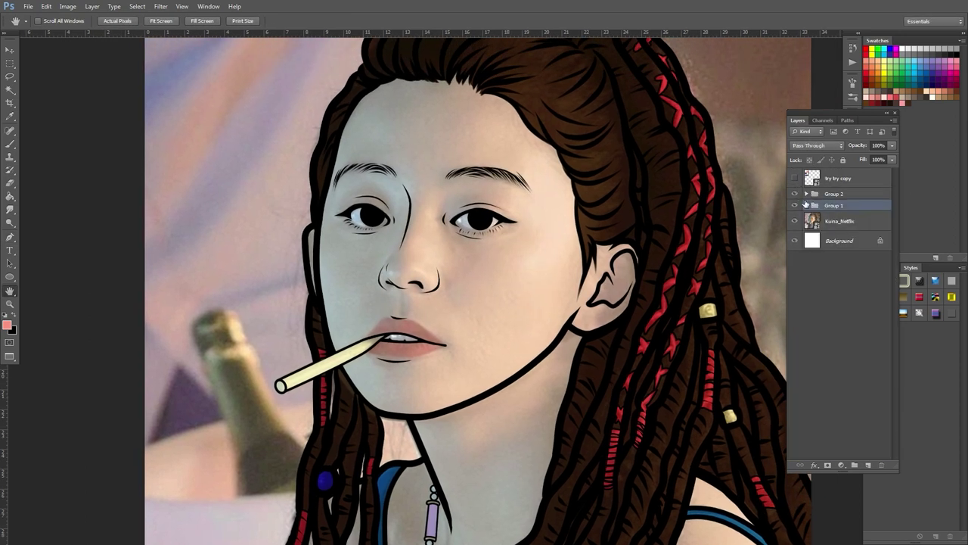
{"action": "left_click", "coordinate": [795, 179]}
{"action": "left_click", "coordinate": [806, 205]}
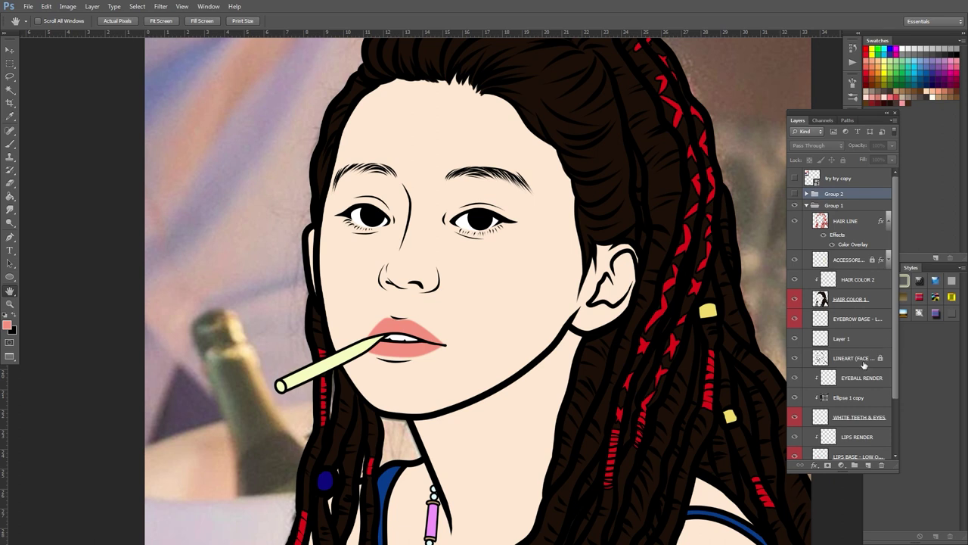
{"action": "scroll", "coordinate": [827, 331], "scroll_direction": "down", "scroll_amount": 3}
{"action": "key", "text": "ctrl+plus"}
{"action": "key", "text": "b"}
{"action": "left_click", "coordinate": [7, 324]}
- Paint deeper red shading on a clipped Layer 2 and soften it with the eraser
{"action": "left_click", "coordinate": [793, 277]}
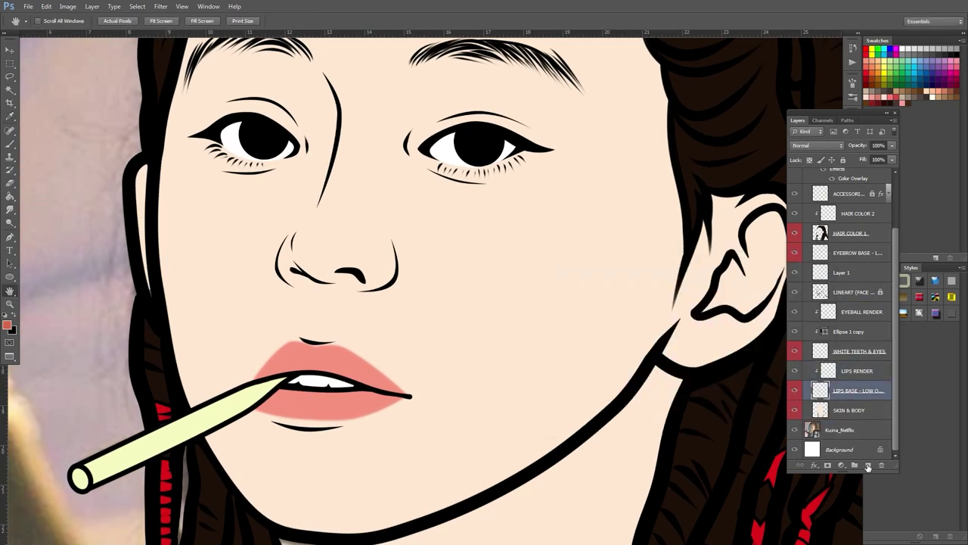
{"action": "left_click", "coordinate": [867, 464]}
{"action": "key", "text": "ctrl+alt+g"}
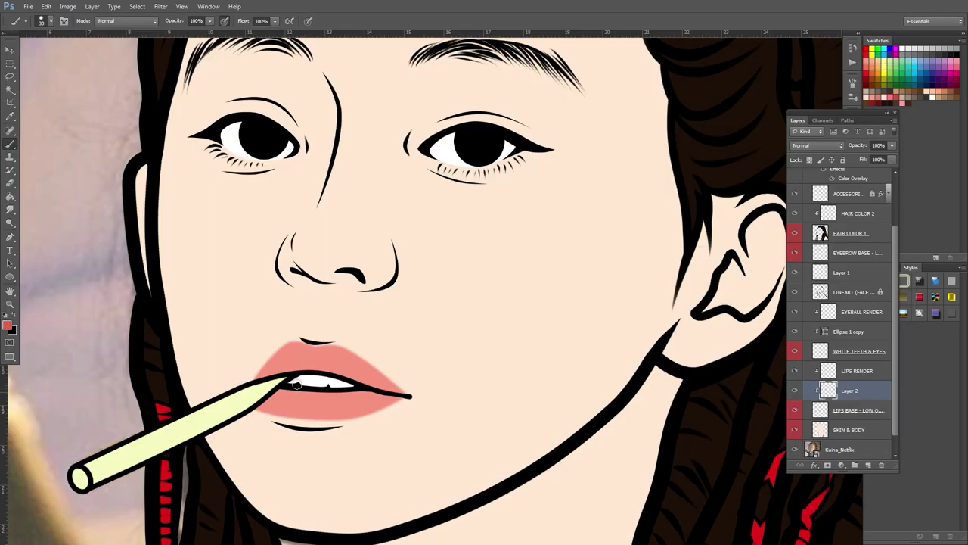
{"action": "mouse_move", "coordinate": [273, 380]}
{"action": "left_mouse_down"}
{"action": "mouse_move", "coordinate": [317, 351]}
{"action": "mouse_move", "coordinate": [310, 393]}
{"action": "mouse_move", "coordinate": [341, 408]}
{"action": "mouse_move", "coordinate": [335, 388]}
{"action": "left_mouse_up"}
{"action": "key", "text": "e"}
{"action": "key", "text": "7"}
{"action": "key", "text": "4"}
{"action": "right_click", "coordinate": [301, 15]}
{"action": "key", "text": "Return"}
{"action": "key", "text": "bracketright"}
- Sample a pale skin tone as the highlight colour for LIPS RENDER
{"action": "left_click", "coordinate": [854, 410]}
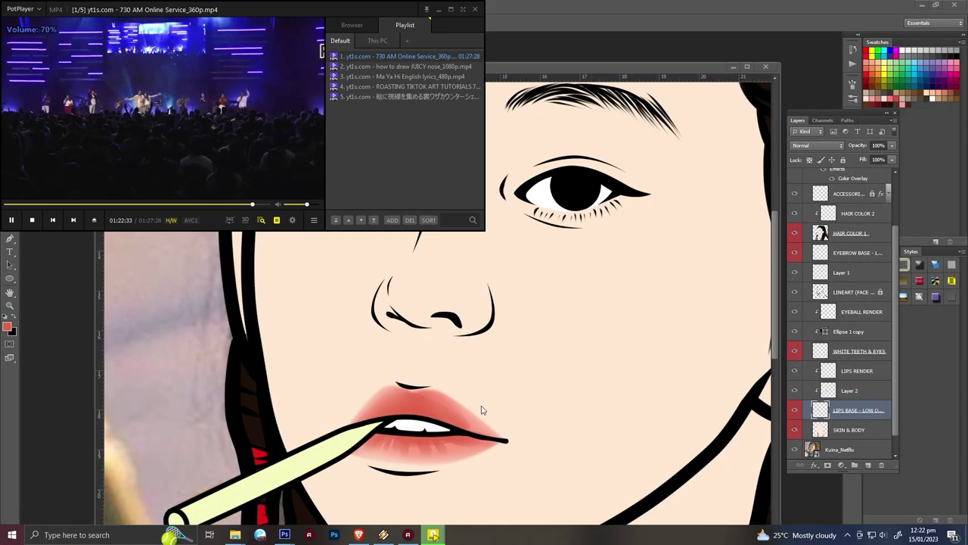
{"action": "key", "text": "i"}
{"action": "left_click", "coordinate": [379, 388]}
{"action": "left_click", "coordinate": [7, 326]}
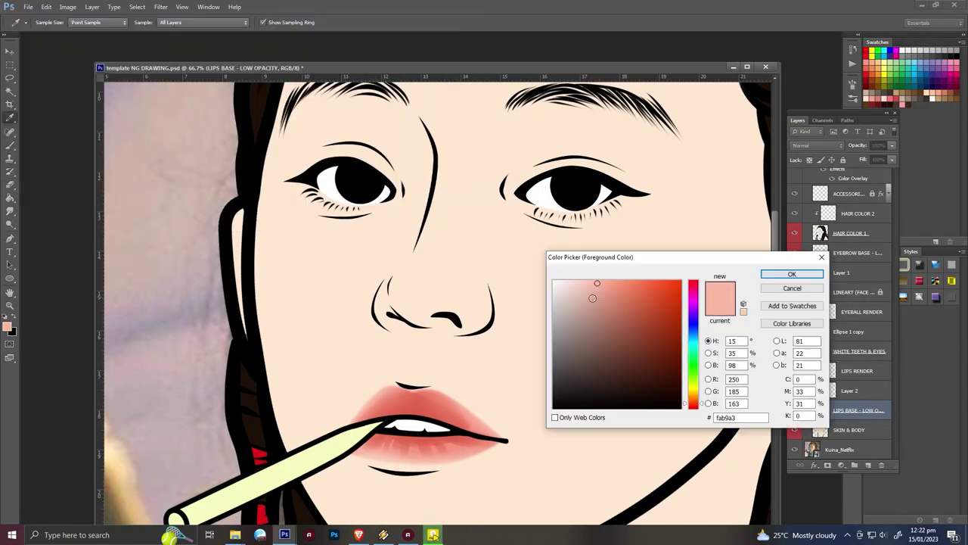
{"action": "left_click", "coordinate": [789, 285]}
{"action": "left_click", "coordinate": [855, 371]}
- Show the Group 2 photo overlay over the portrait again
{"action": "key", "text": "b"}
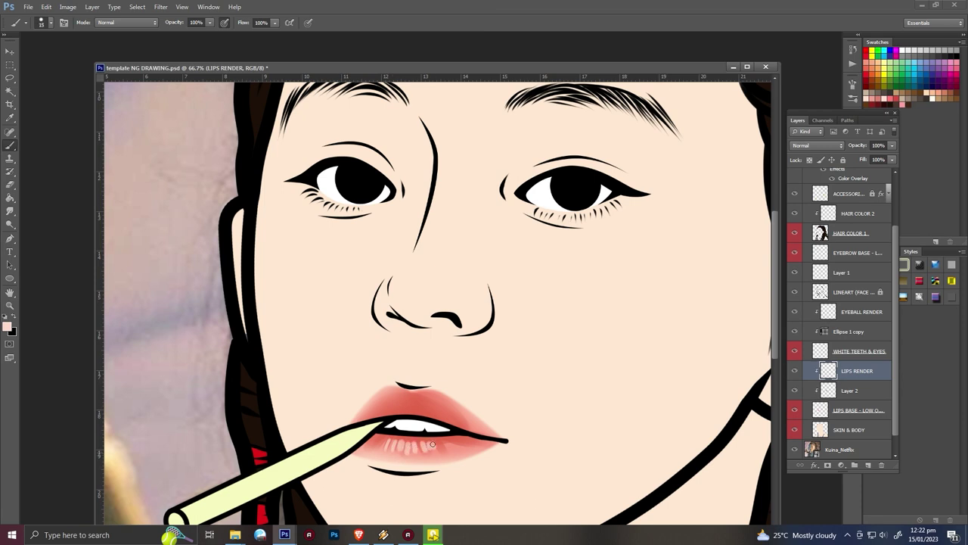
{"action": "key", "text": "h"}
{"action": "scroll", "coordinate": [547, 313], "scroll_direction": "down", "scroll_amount": 2}
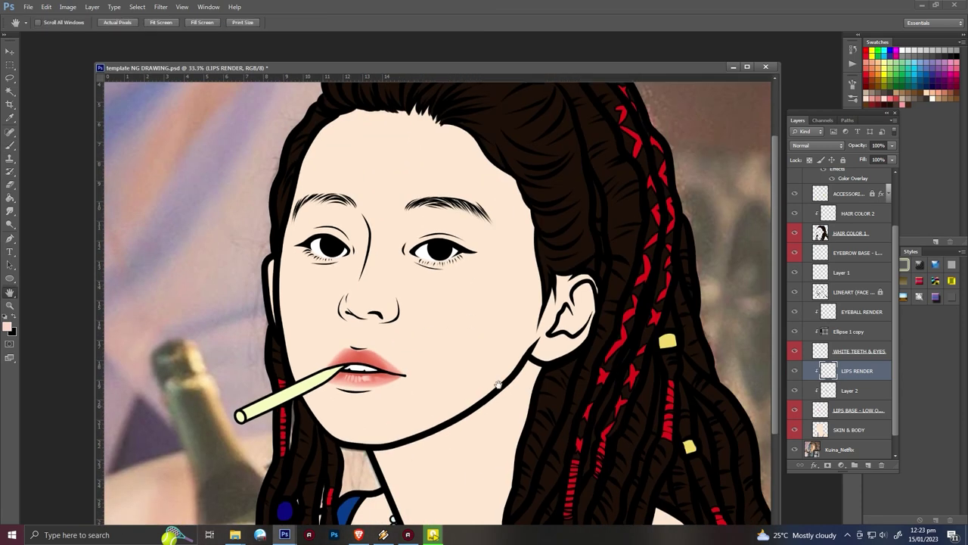
{"action": "scroll", "coordinate": [547, 313], "scroll_direction": "down", "scroll_amount": 2}
{"action": "left_click", "coordinate": [806, 205]}
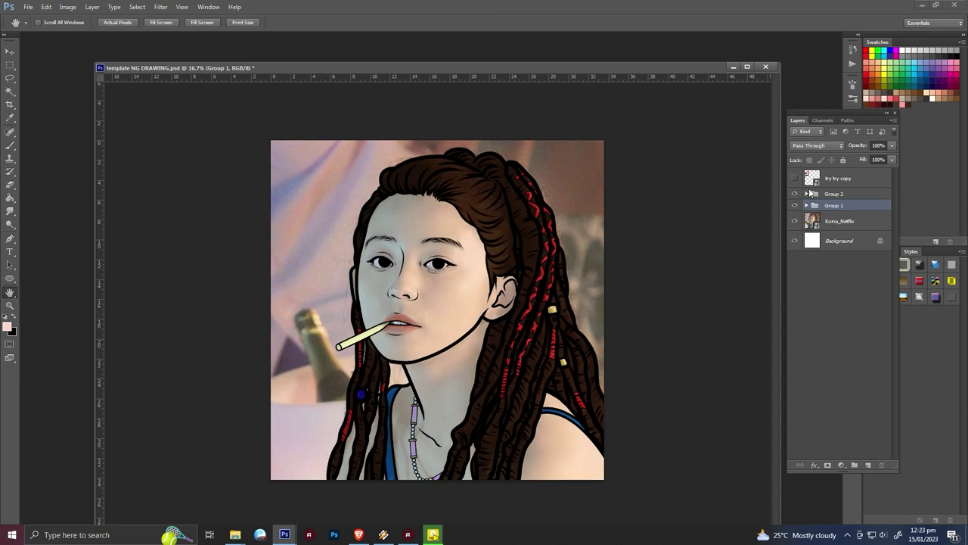
{"action": "left_click", "coordinate": [832, 194]}
- Set the Kuina_Netflix copy to 52% opacity and save the image as a JPEG
{"action": "left_click", "coordinate": [817, 144]}
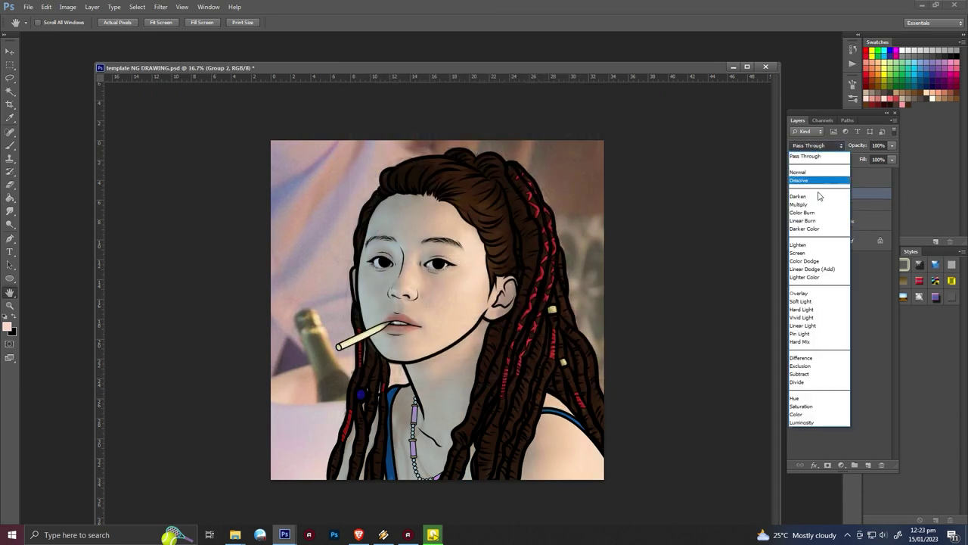
{"action": "left_click", "coordinate": [853, 248]}
{"action": "left_click", "coordinate": [817, 144]}
{"action": "left_click", "coordinate": [798, 172]}
{"action": "left_click_drag", "start_coordinate": [867, 157], "coordinate": [867, 158]}
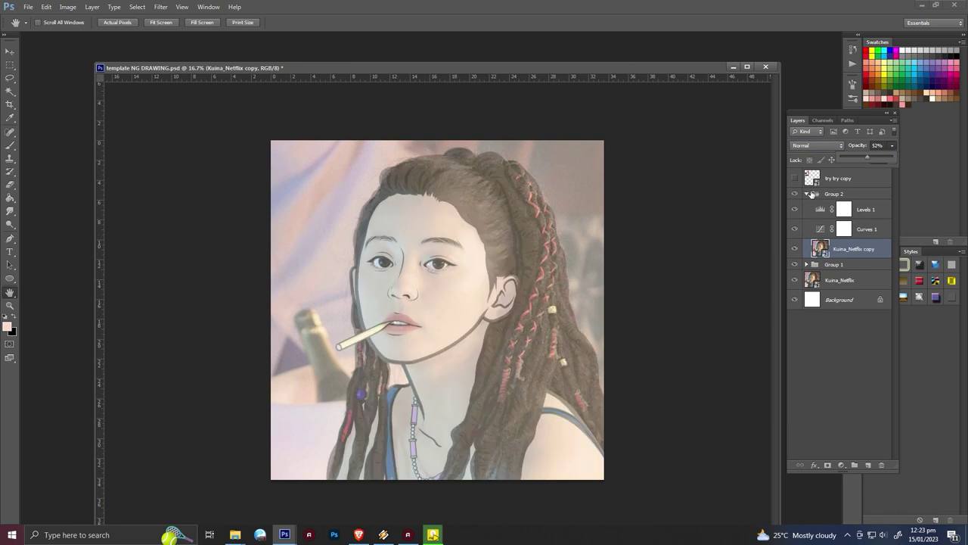
{"action": "key", "text": "ctrl+shift+s"}
{"action": "key", "text": "Return"}
{"action": "key", "text": "Return"}
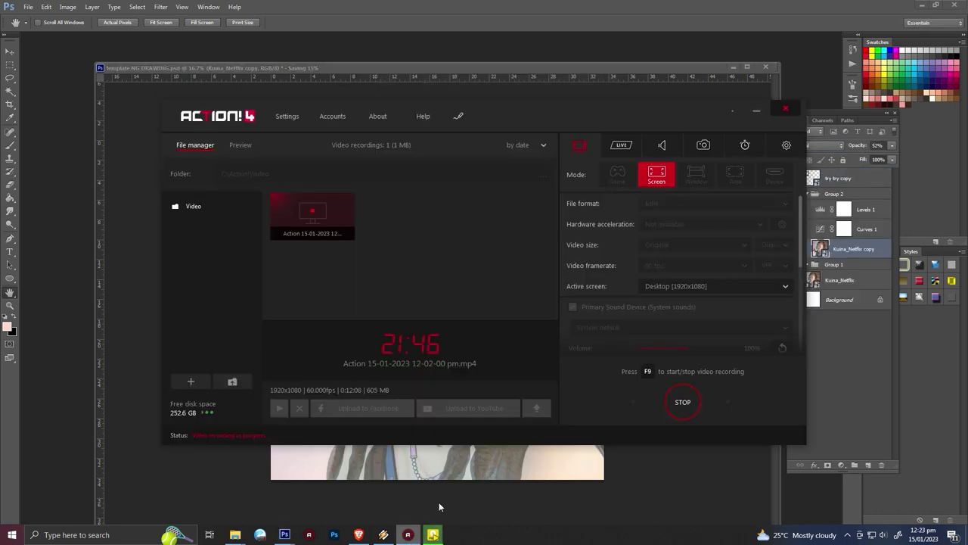